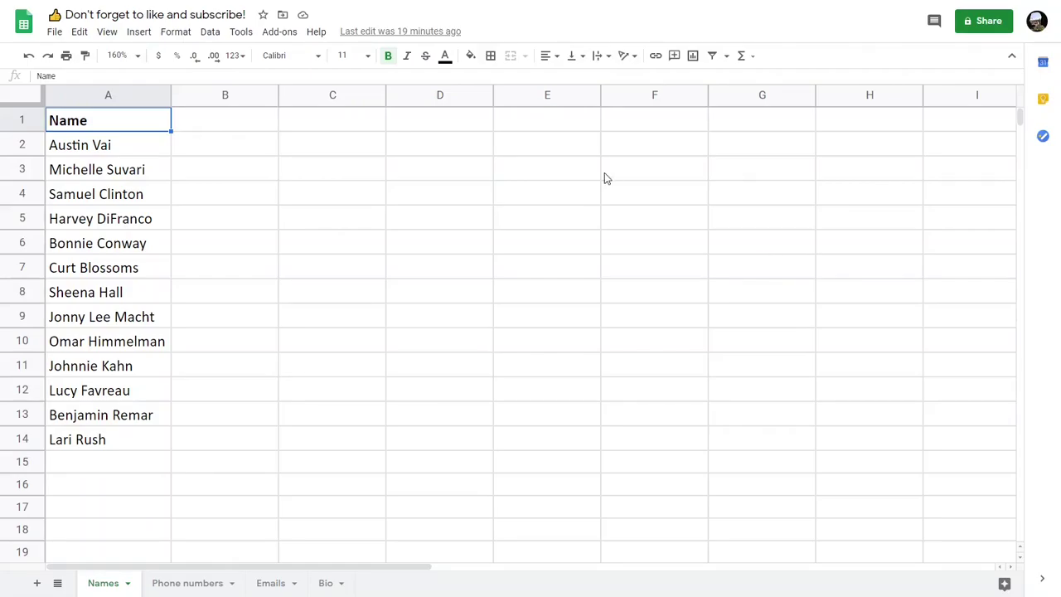
Step: Add the header 'First name' in B1
left_click(262, 125)
type("First name")
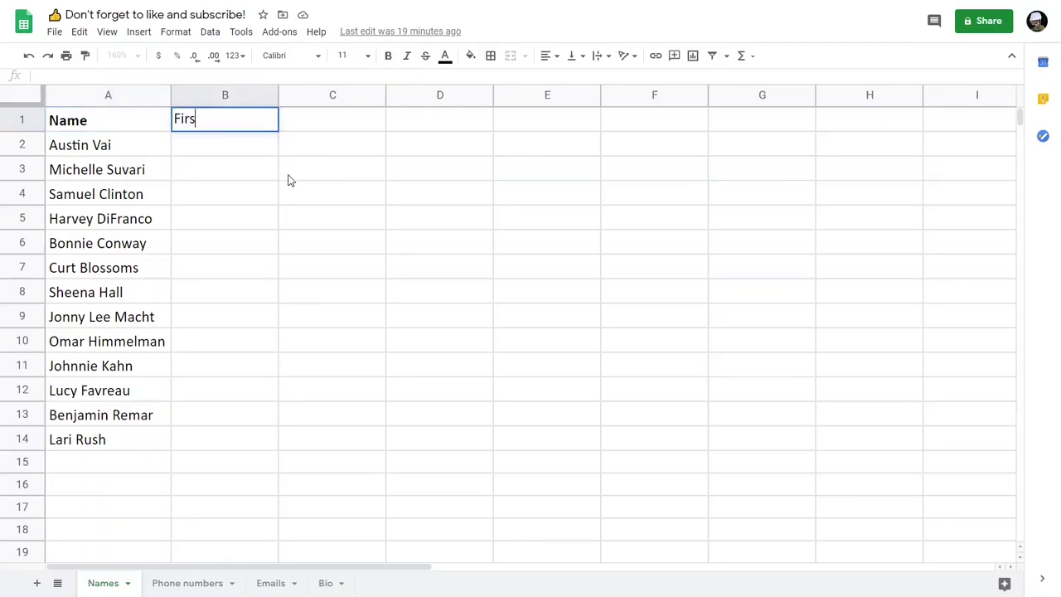
left_click(218, 149)
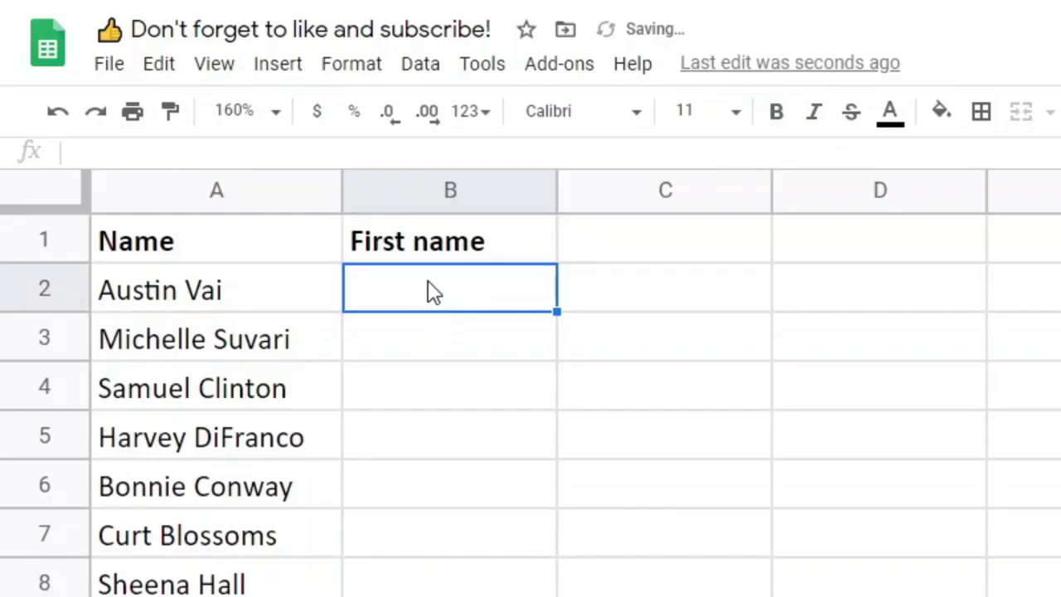
Step: Enter =REGEXEXTRACT(A2, "\w+") in B2 and fill it down to row 14
type("=REGEE")
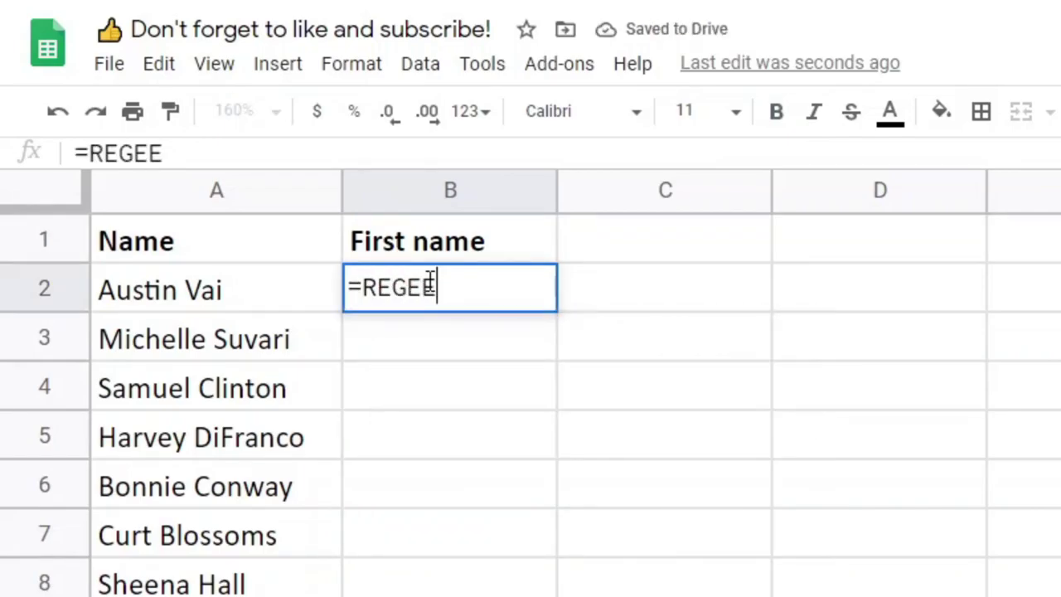
key("BackSpace")
type("XEXTRACT(")
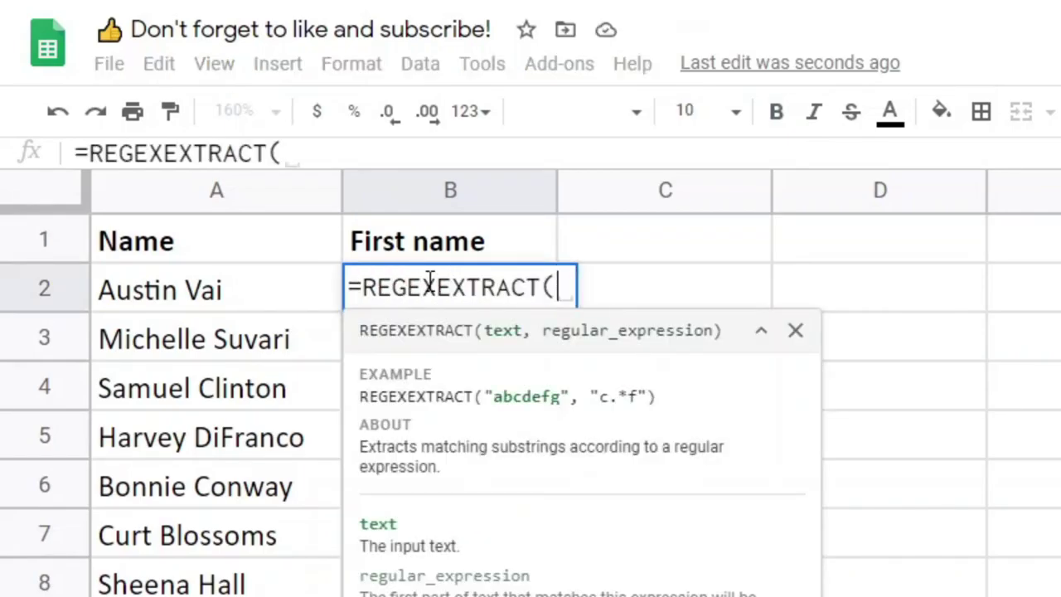
left_click(183, 301)
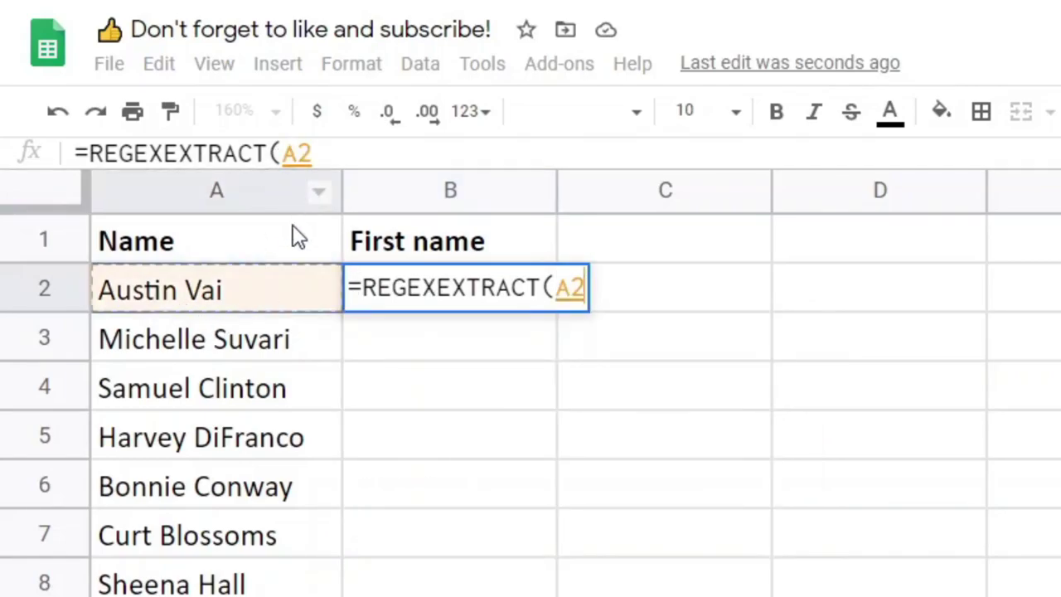
type(", ")
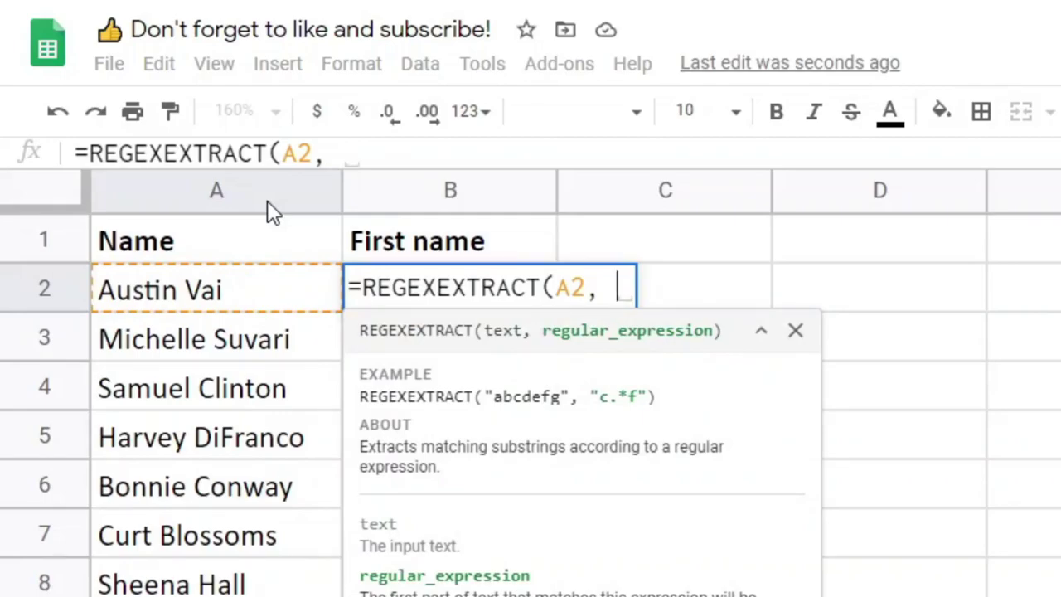
type("\"")
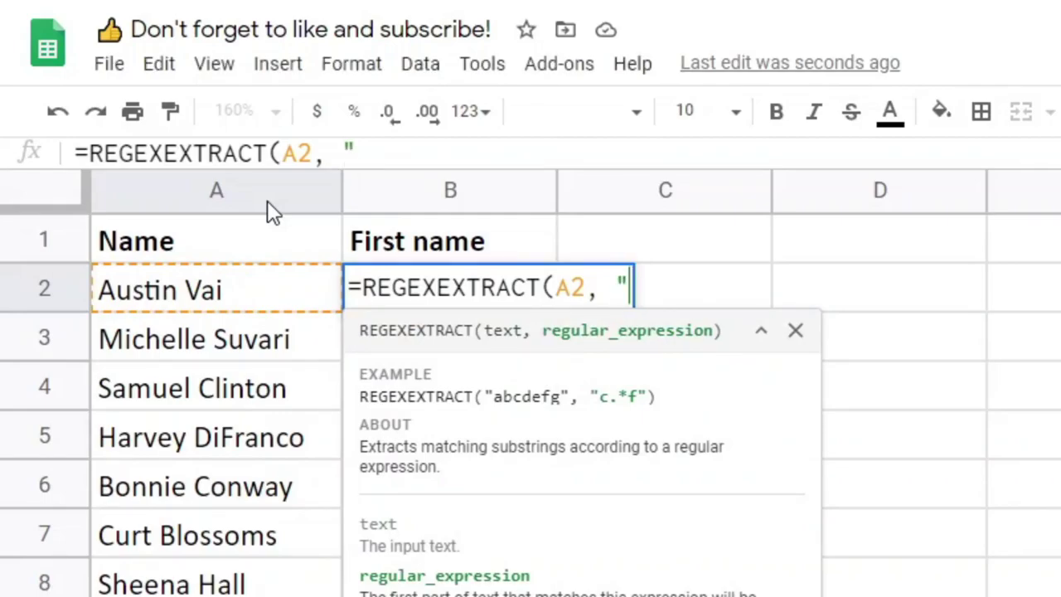
type("\\w")
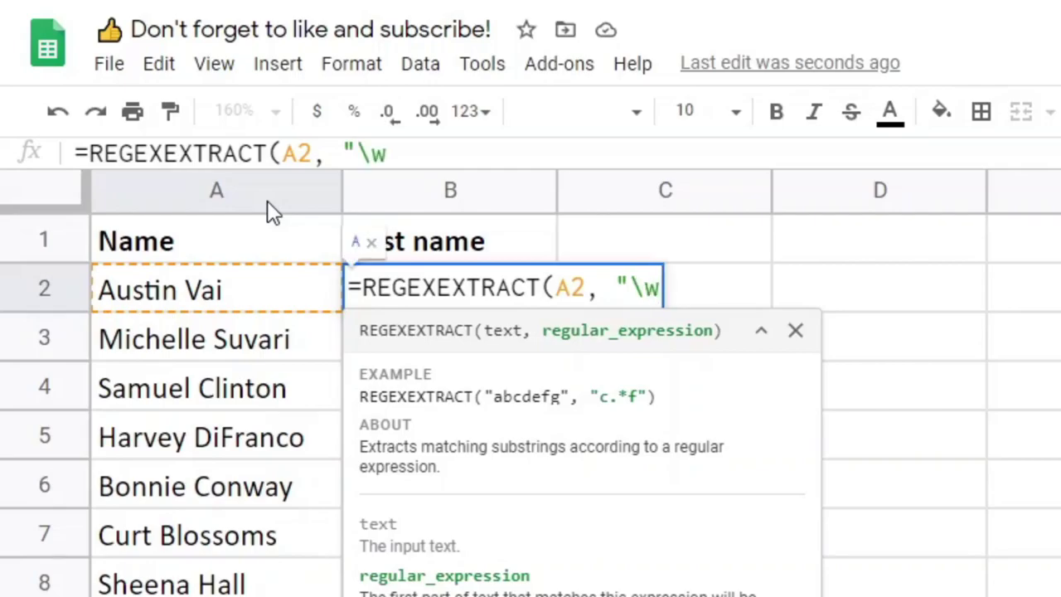
type("+")
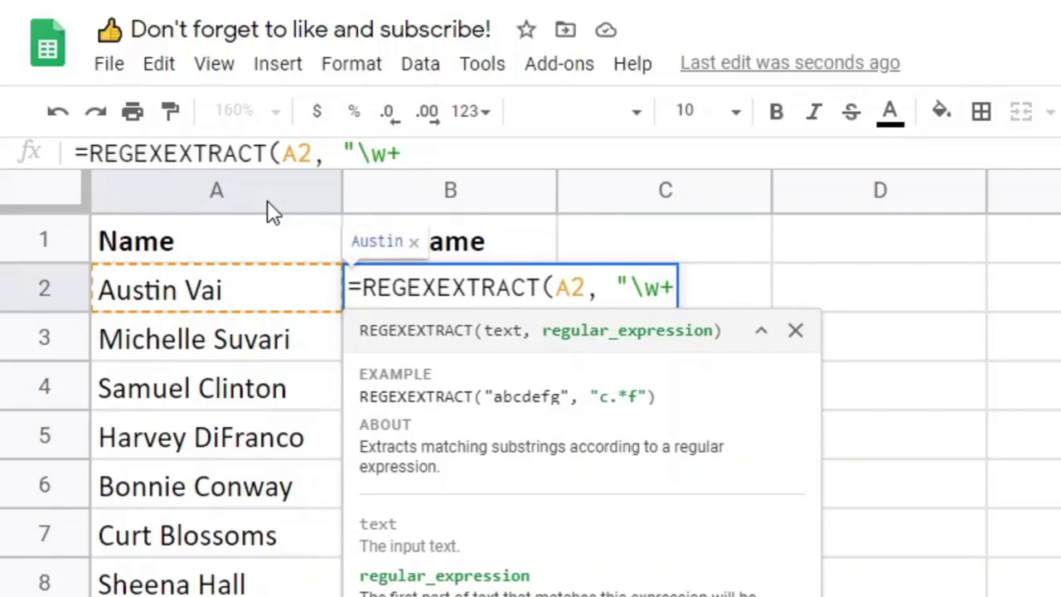
type("\"")
key("Return")
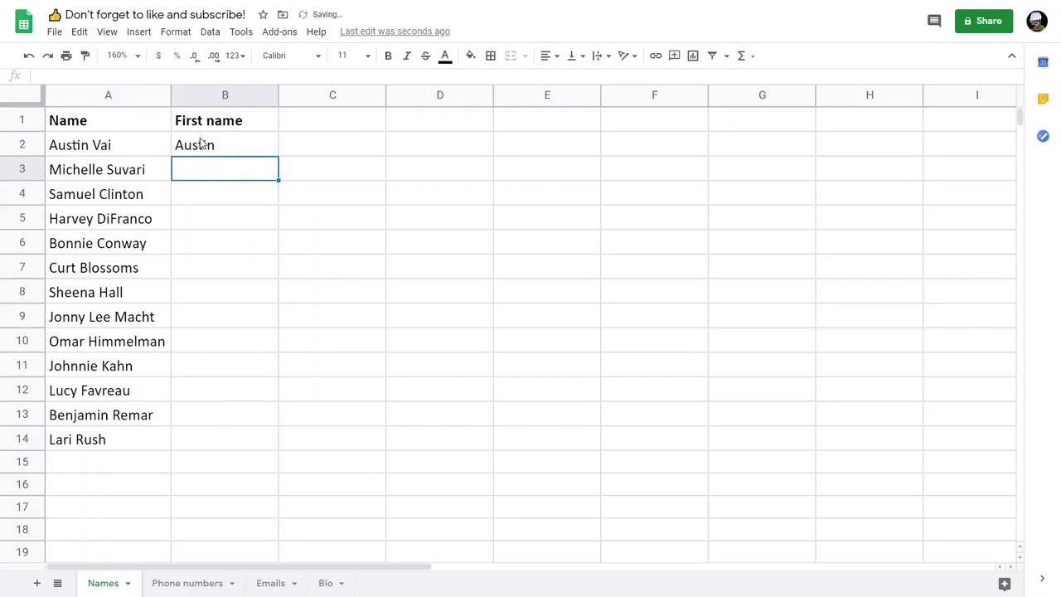
left_click(416, 287)
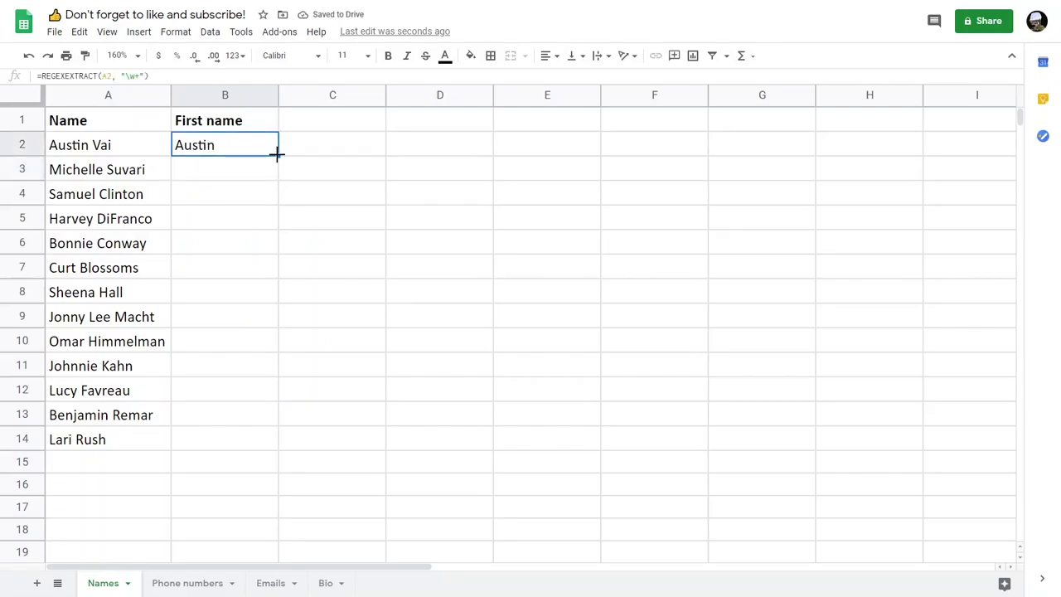
double_click(278, 153)
left_click(295, 124)
Step: Add a bold 'Last name' header in C1 and enter =REGEXEXTRACT(A2,"\w+$") in C2
type("Last name")
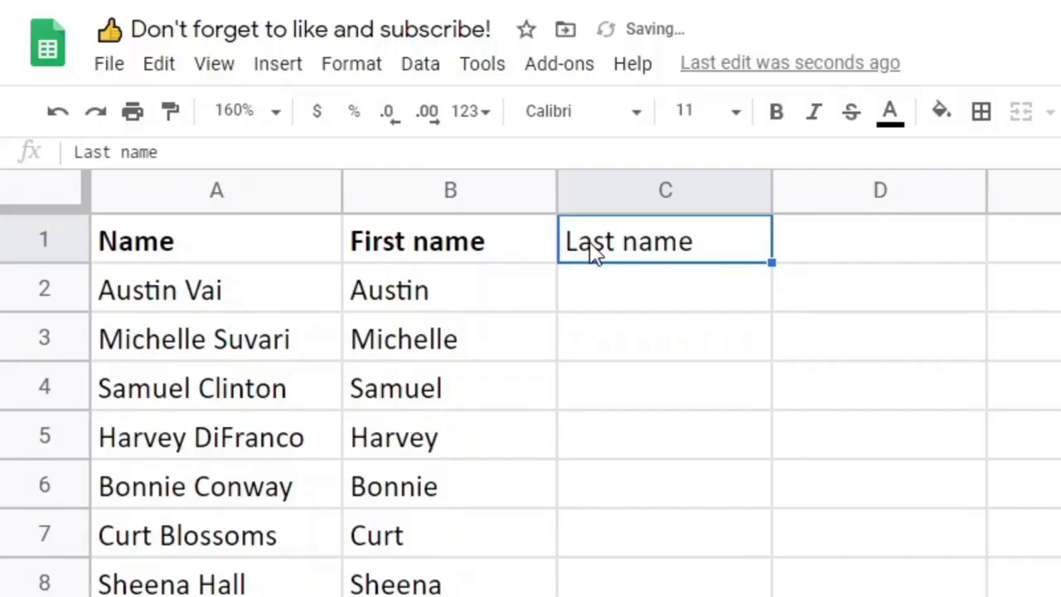
key("ctrl+b")
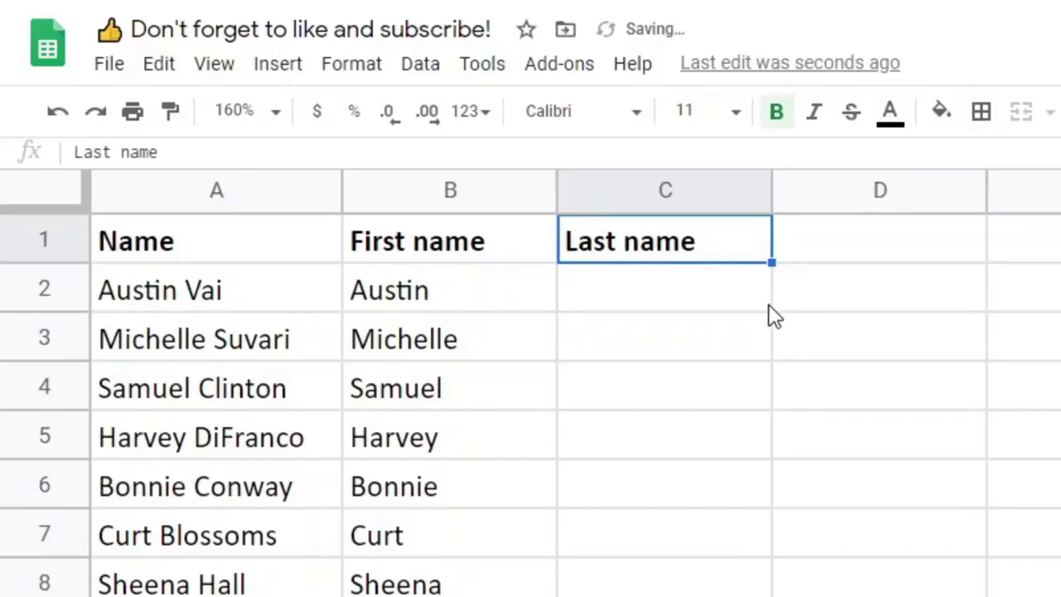
left_click(752, 298)
type("=REGEX")
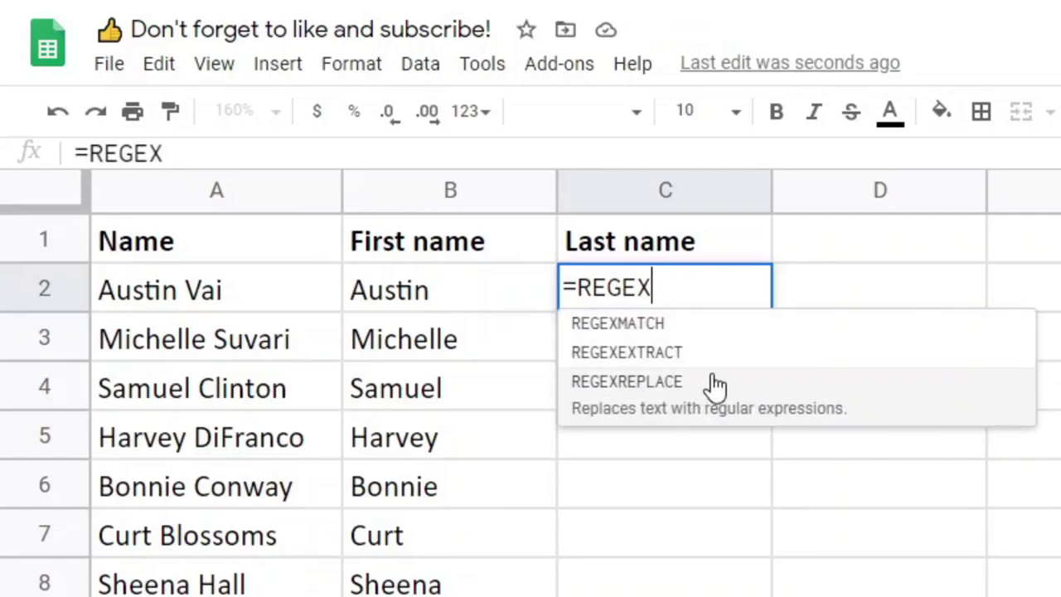
left_click(715, 374)
left_click(277, 305)
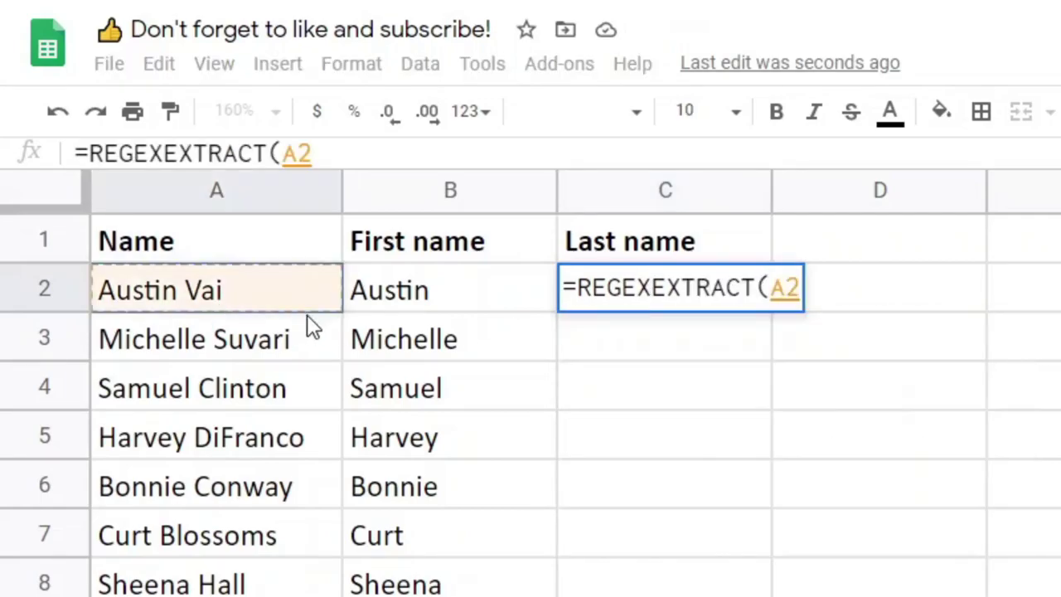
type(", \"\\w")
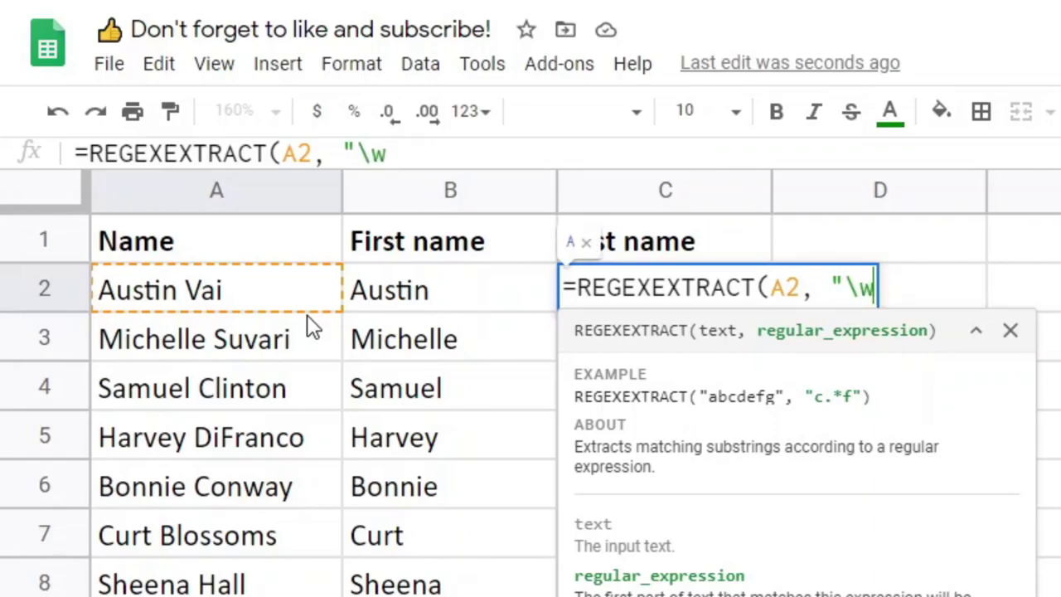
type("+$")
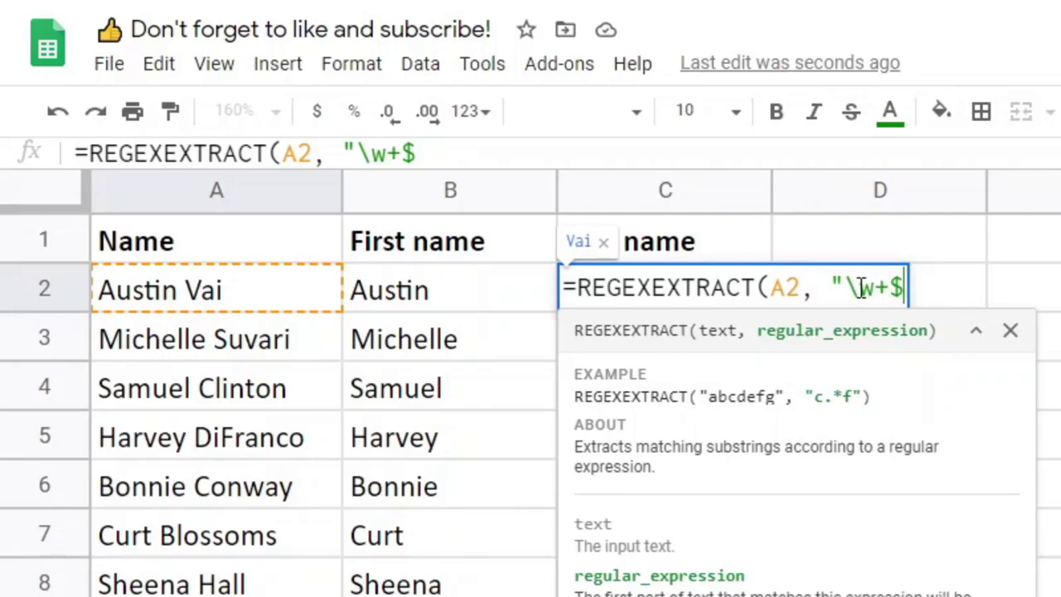
type("\")")
key("Return")
Step: Fill the last-name formula in C2 down to row 14
left_click(719, 300)
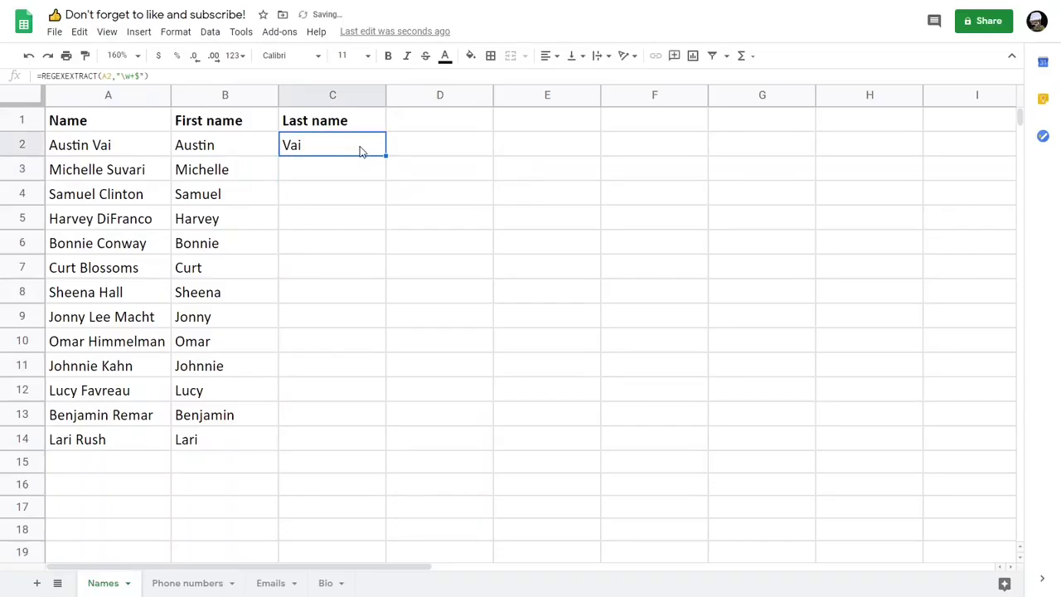
key("Down")
key("Up")
double_click(385, 152)
left_click(411, 126)
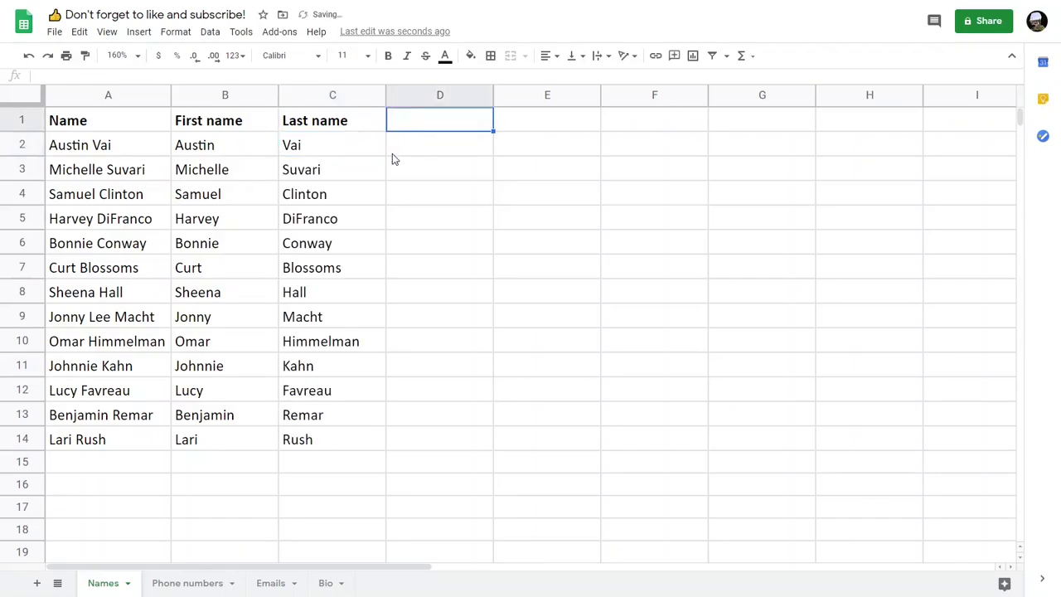
Step: Add a bold 'Initials' header in D1
type("Initials")
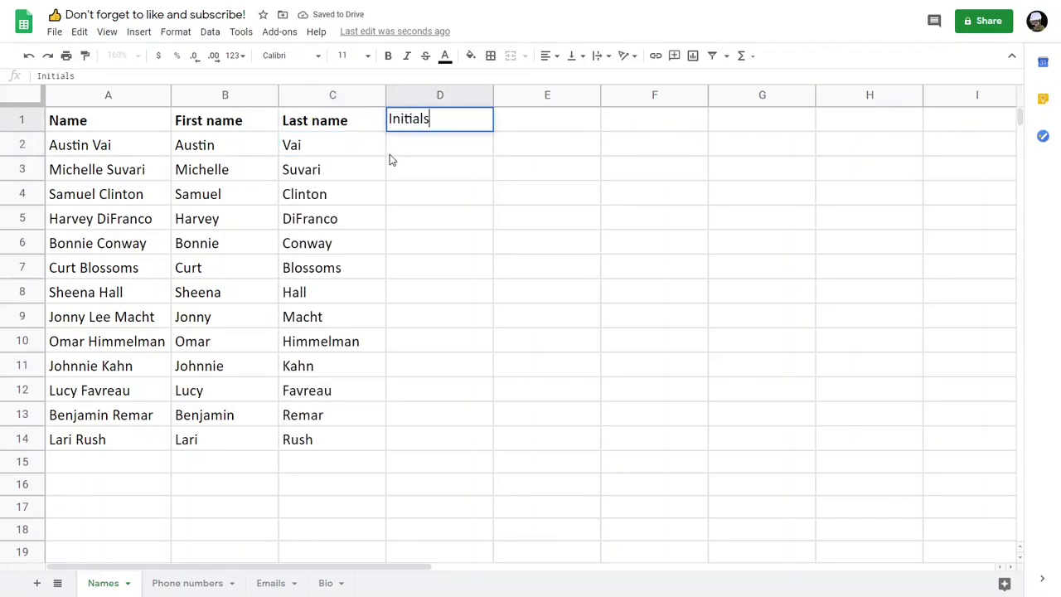
key("ctrl+b")
key("Return")
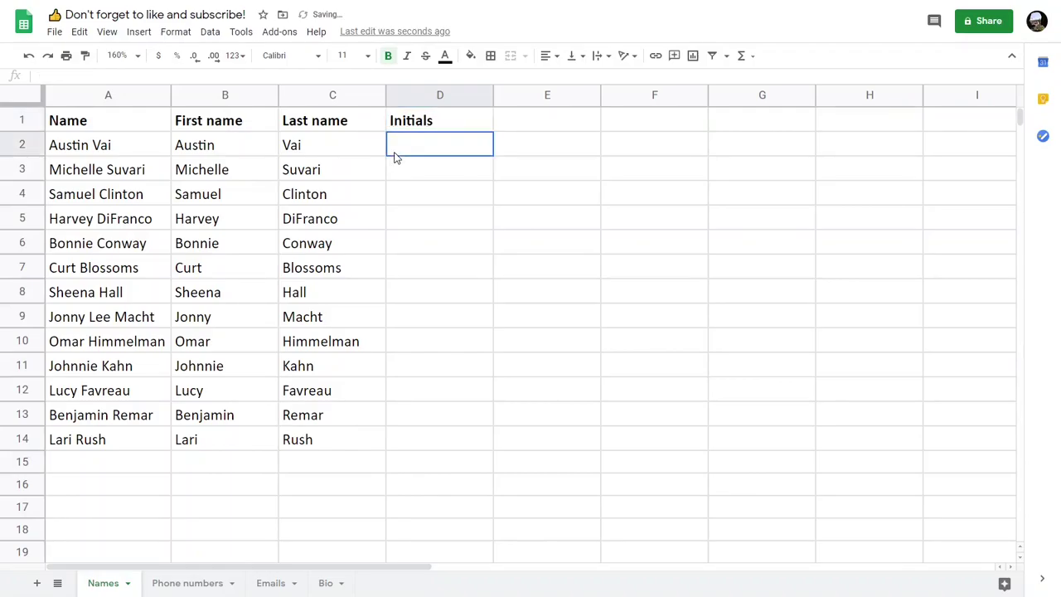
Step: Enter =REGEXEXTRACT(A2, "^(\w)\w+.*?(\w)\w+$") in D2 to capture both initials
type("=")
type("REGEXEX")
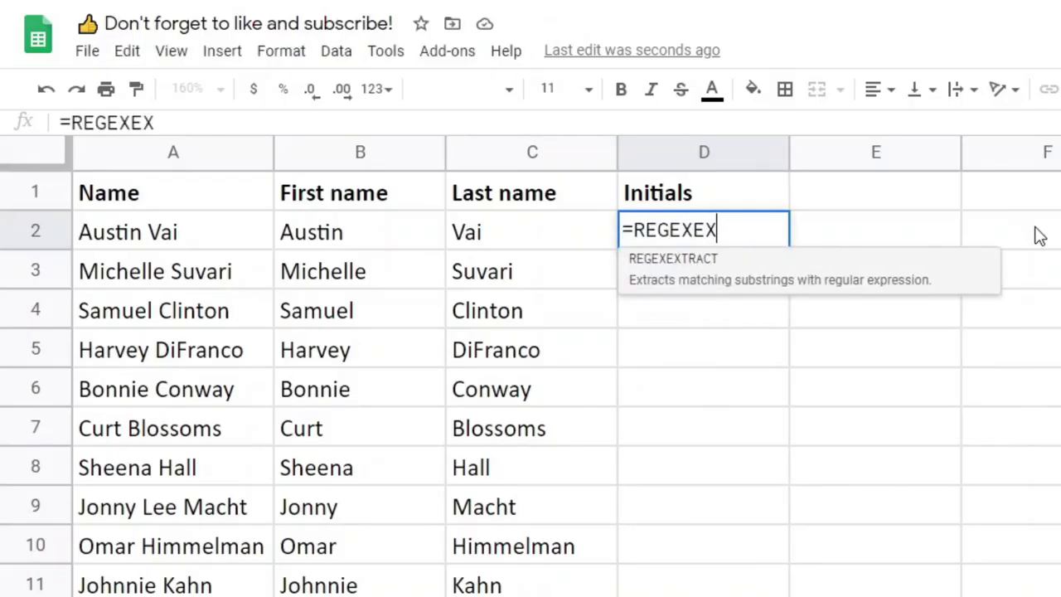
key("Tab")
left_click(236, 253)
type(", \"^")
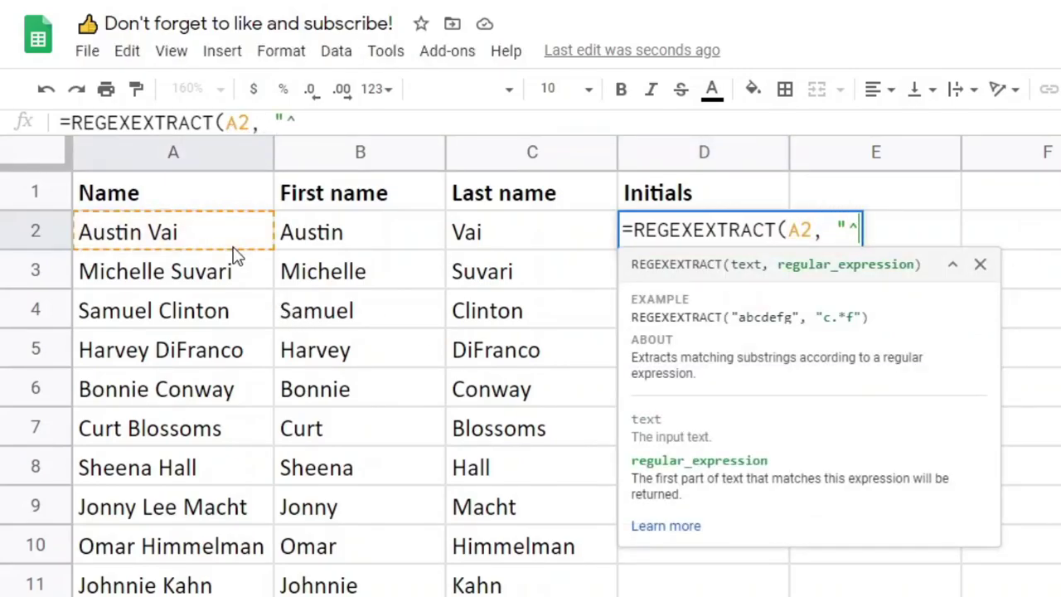
type("(")
type("\\")
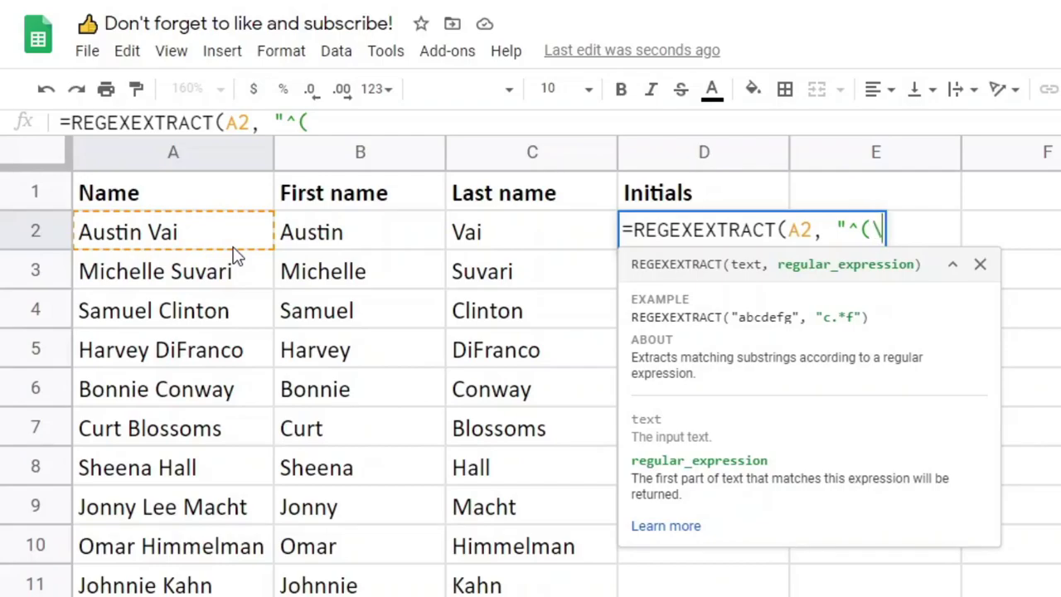
type("w)")
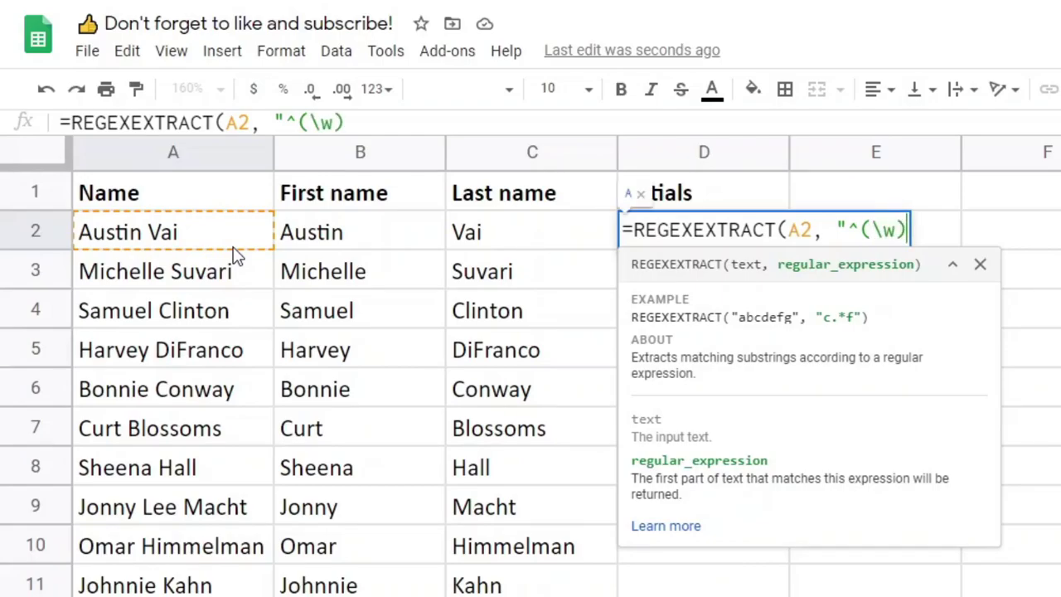
type("\\w+")
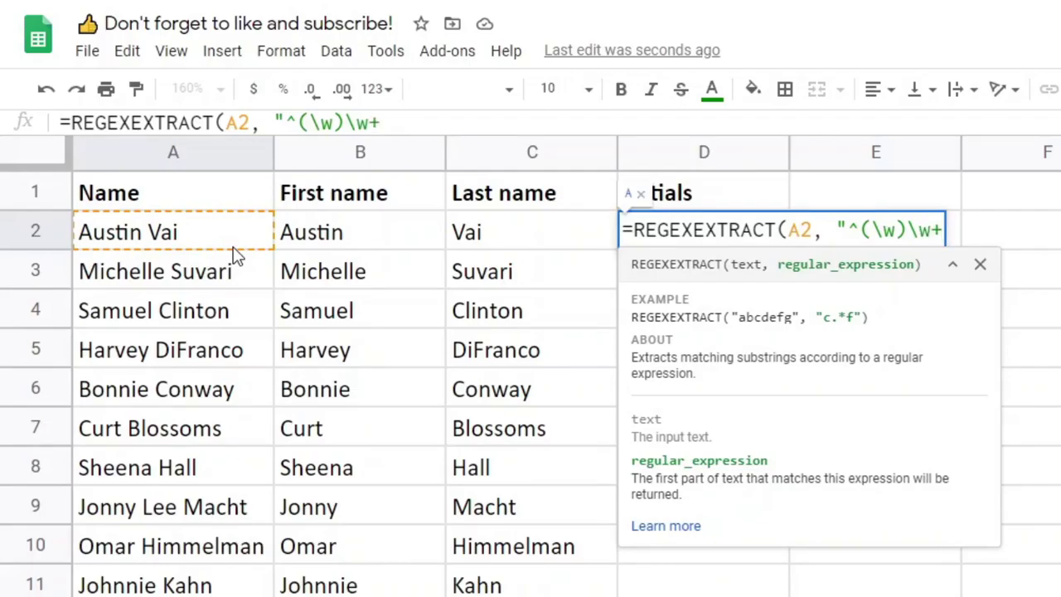
type(".*?")
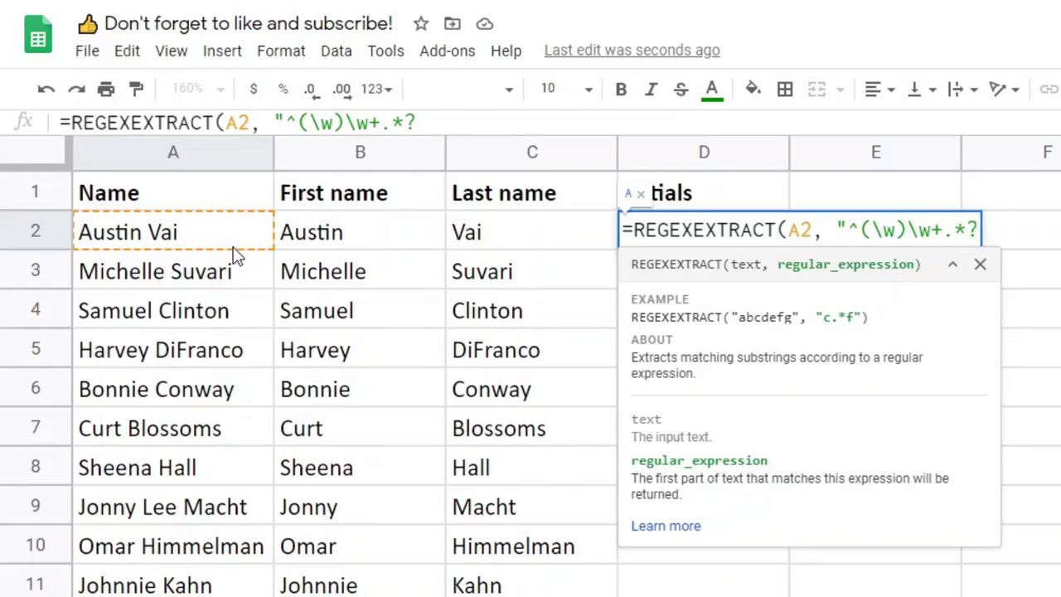
type("\\w")
key("BackSpace")
key("BackSpace")
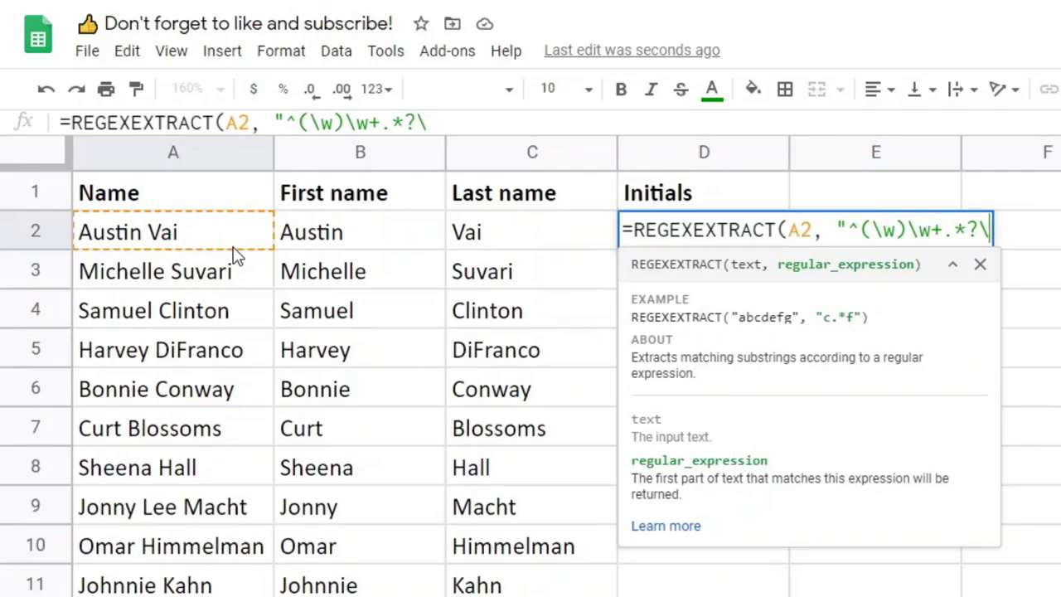
type("(\\w)\\w+")
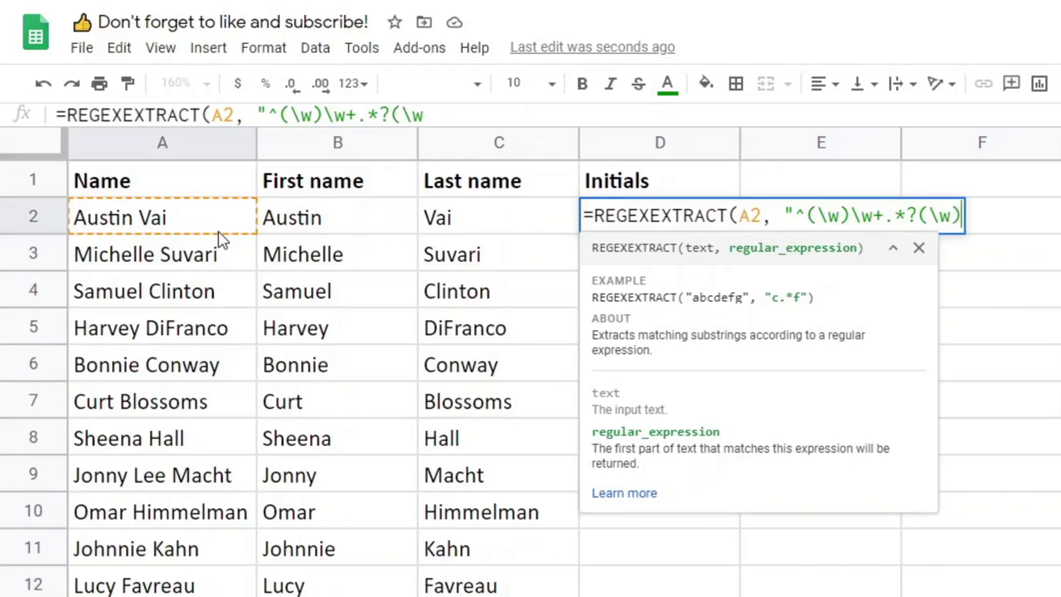
type("$\"")
key("Return")
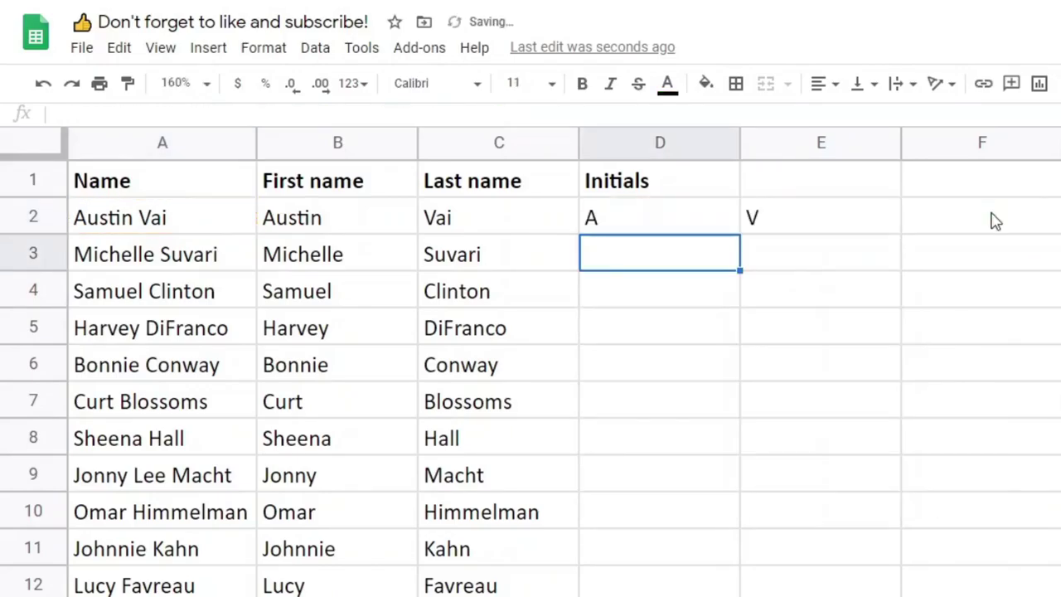
Step: Inspect the initials formula in D2 and its A and V outputs across D2:E2
left_click(675, 227)
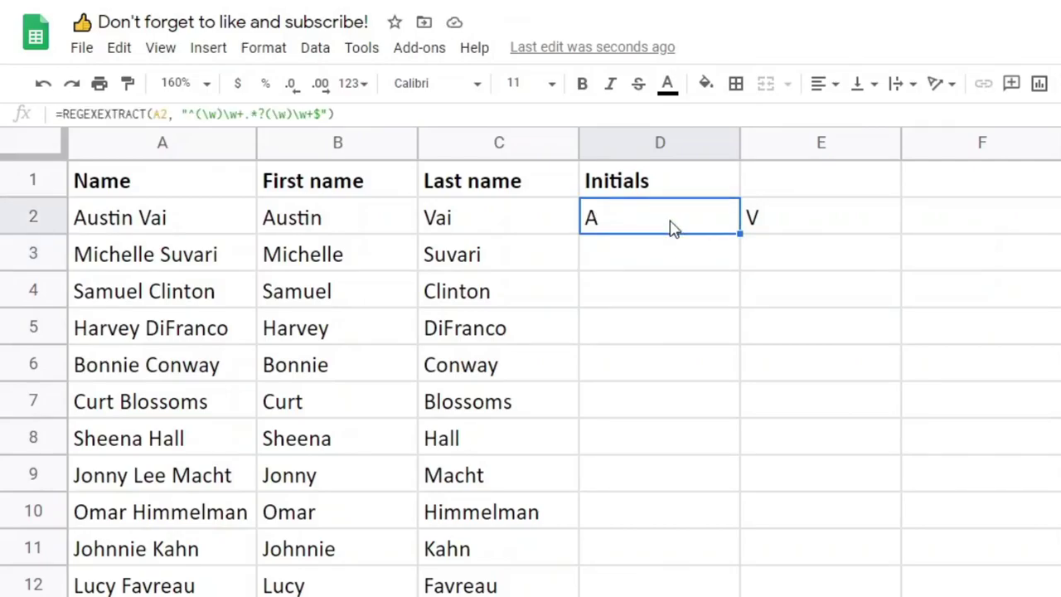
left_click(835, 234)
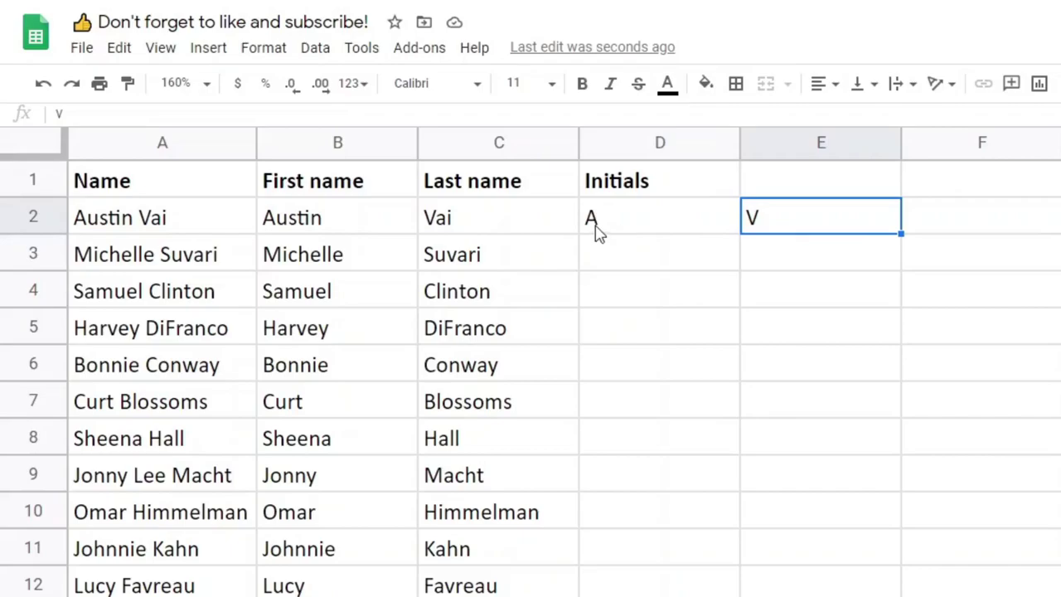
left_click_drag(651, 223, 978, 217)
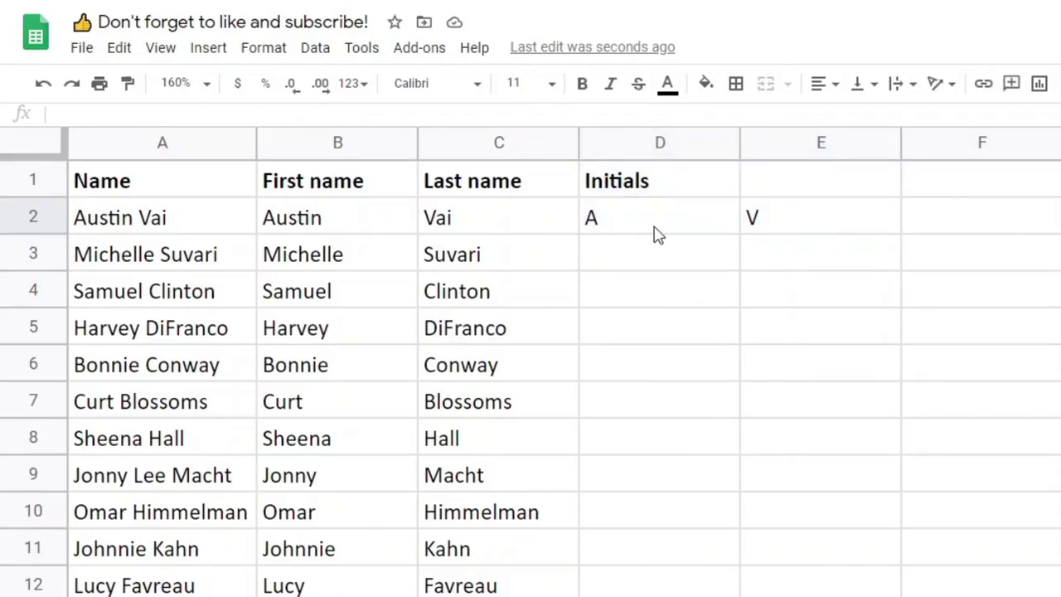
left_click(654, 234)
key("Right")
key("Right")
left_click(706, 242)
left_click(696, 229)
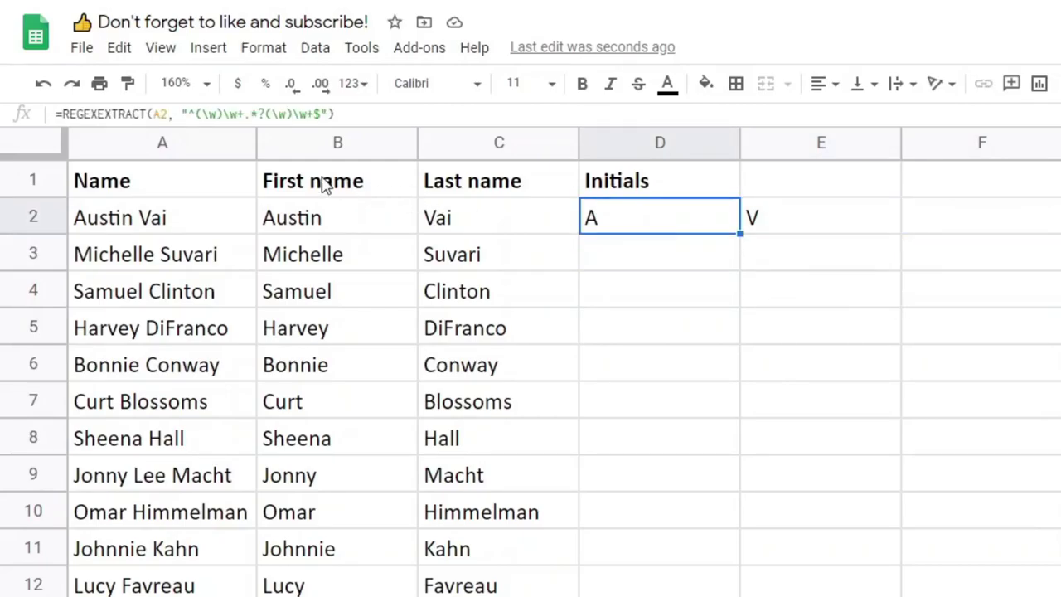
Step: Wrap D2's formula in CONCATENATE to join the initials, then fill it down the column
left_click(68, 114)
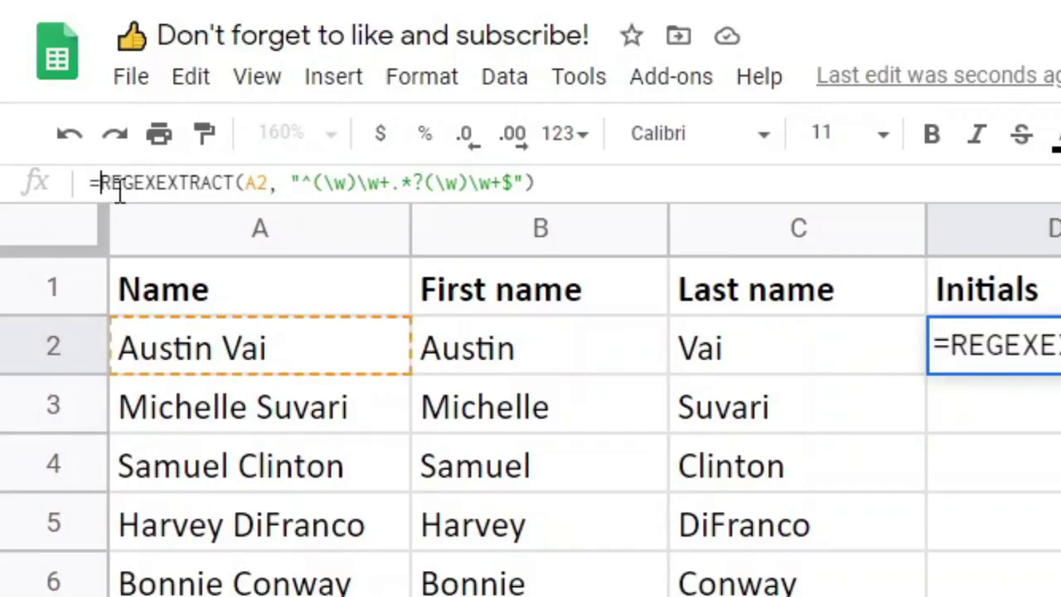
type("C")
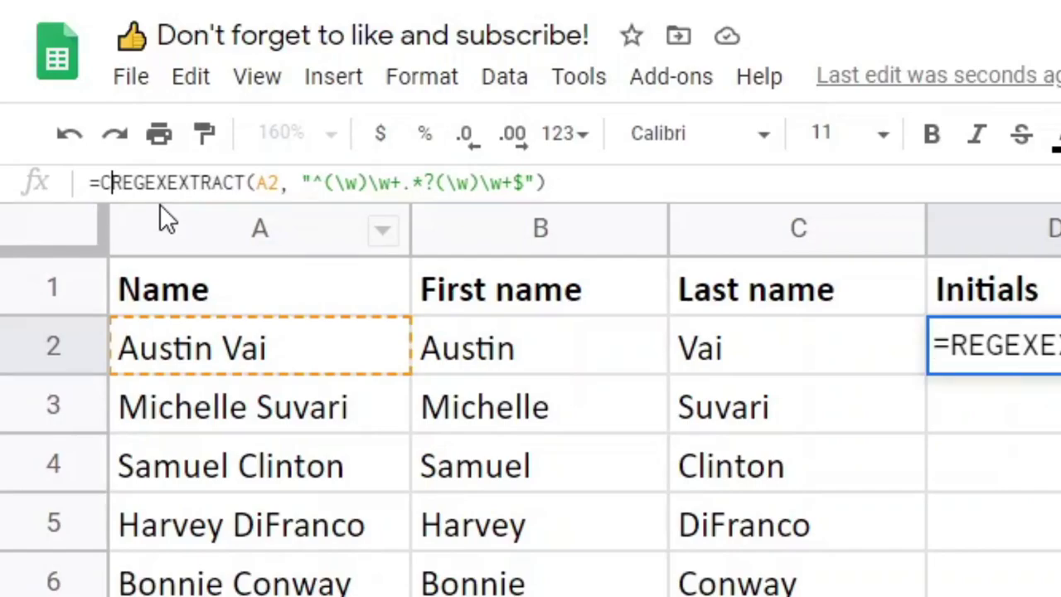
type("ONCATENATE")
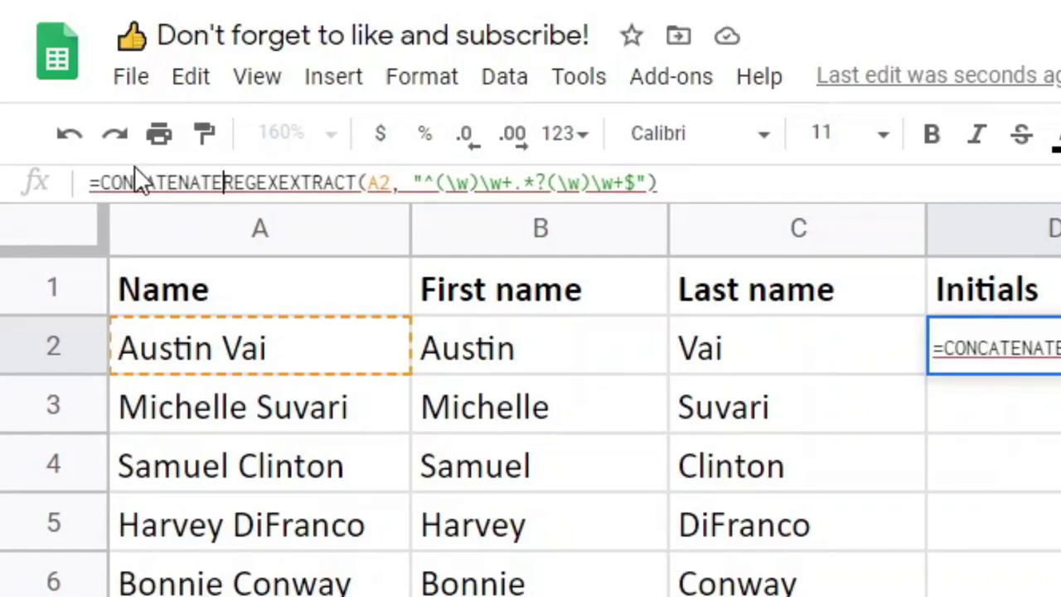
type("(")
key("End")
type(")")
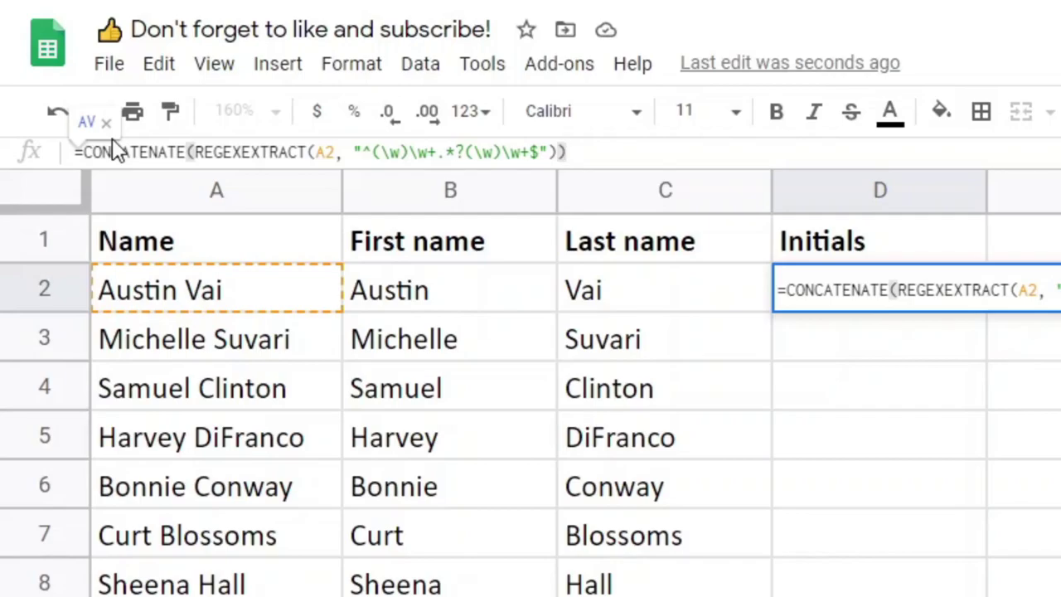
key("Return")
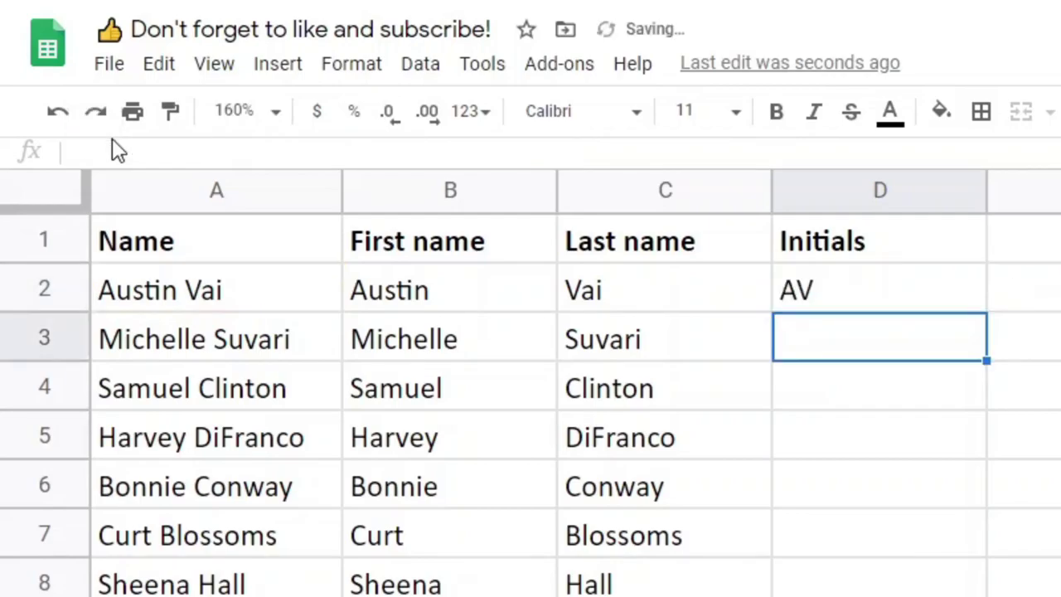
left_click(981, 305)
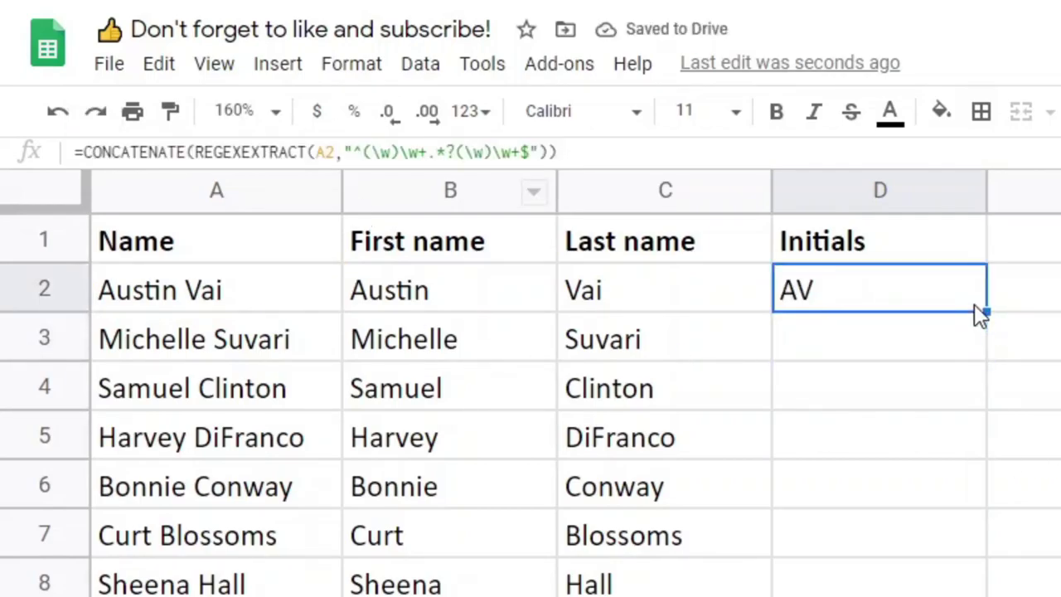
double_click(984, 311)
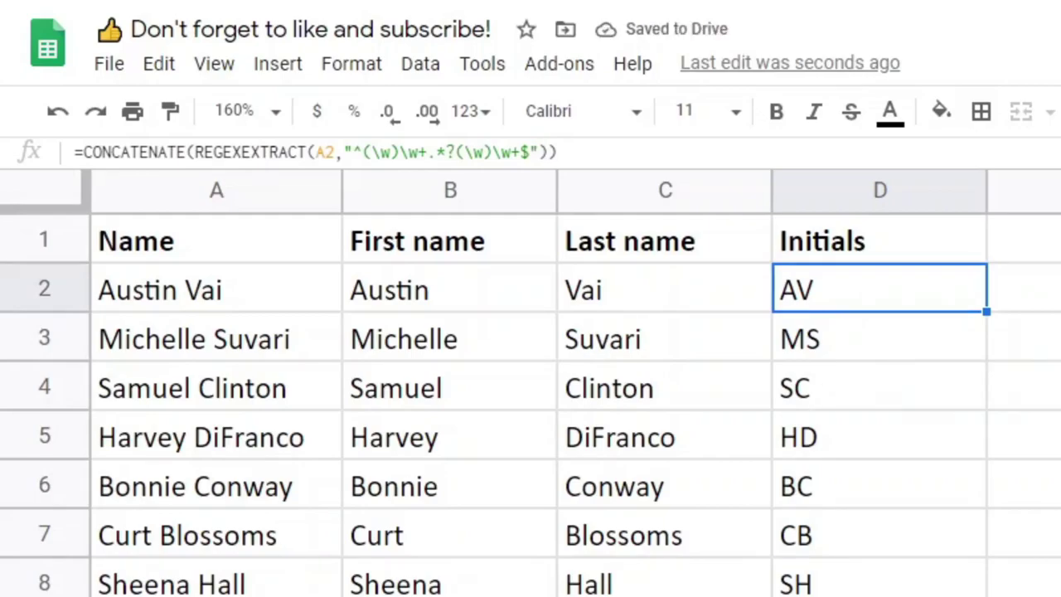
Step: Switch to the Phone numbers sheet and enter the heading 'Digits only' in B1
key("ctrl+Down")
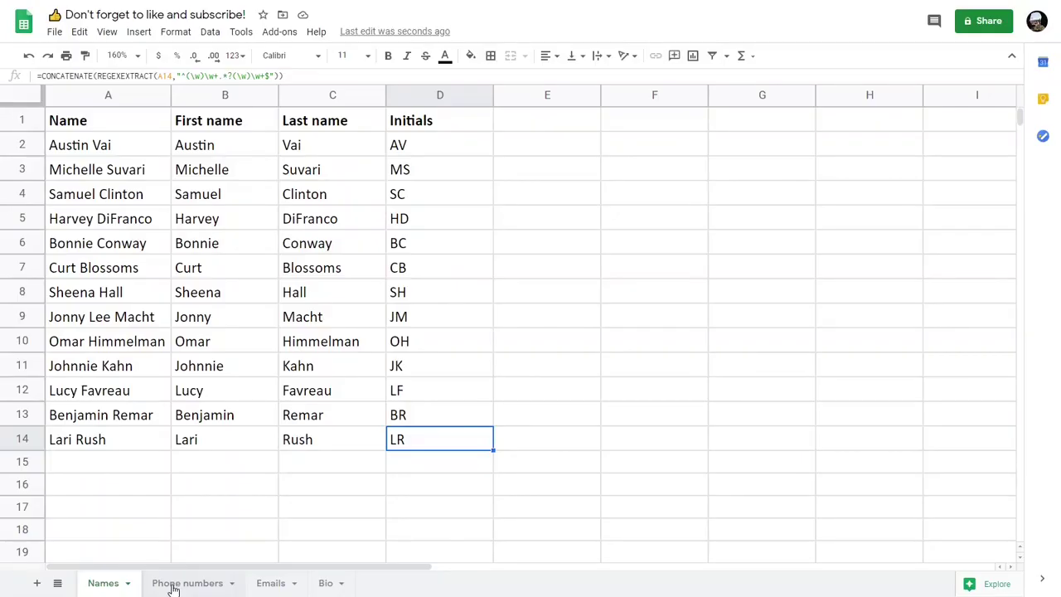
left_click(174, 584)
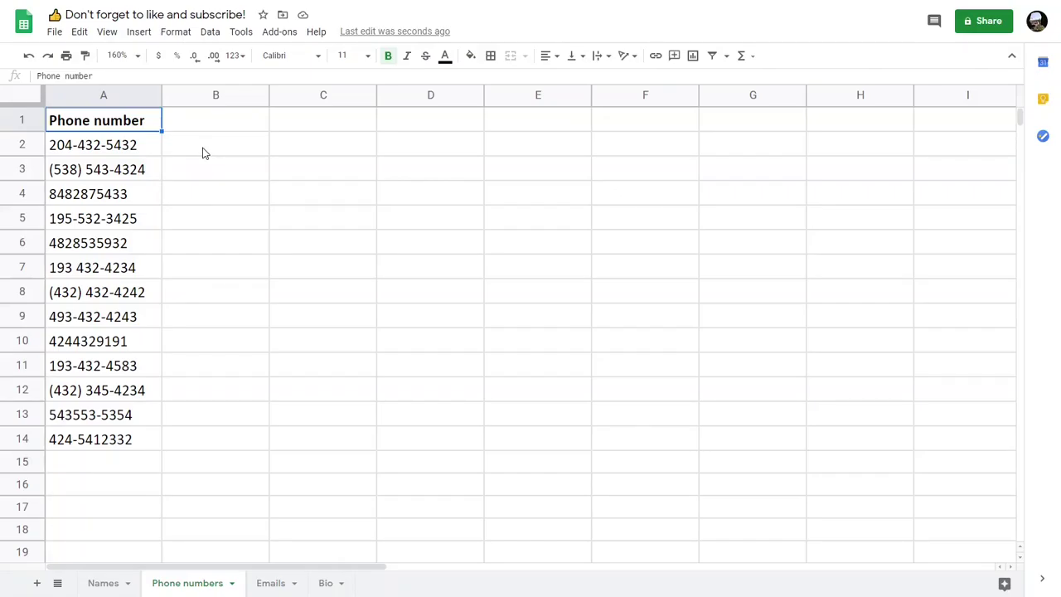
left_click(207, 130)
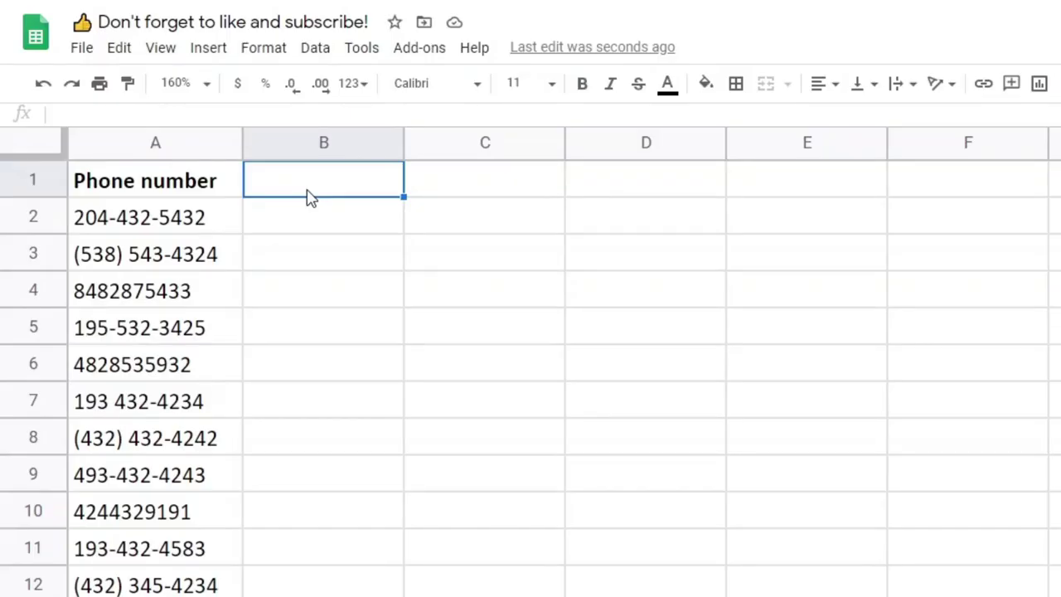
type("Digits only")
Step: Make the 'Digits only' heading in B1 bold
key("Return")
left_click(304, 190)
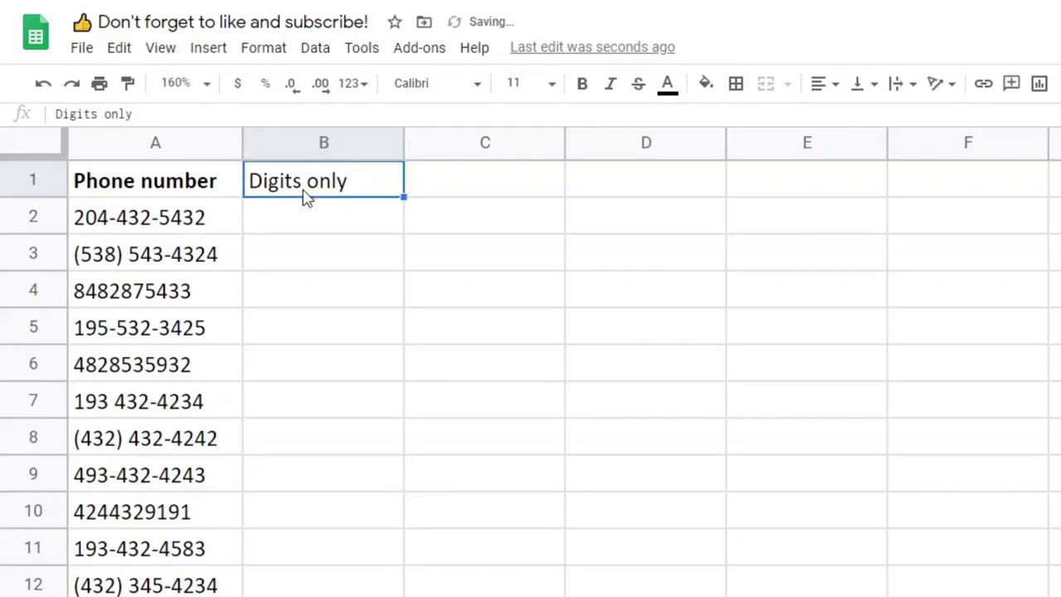
key("ctrl+b")
key("Down")
Step: Enter =REGEXREPLACE(A2, "[^\d]+", "") in B2 to strip non-digits
type("=RE")
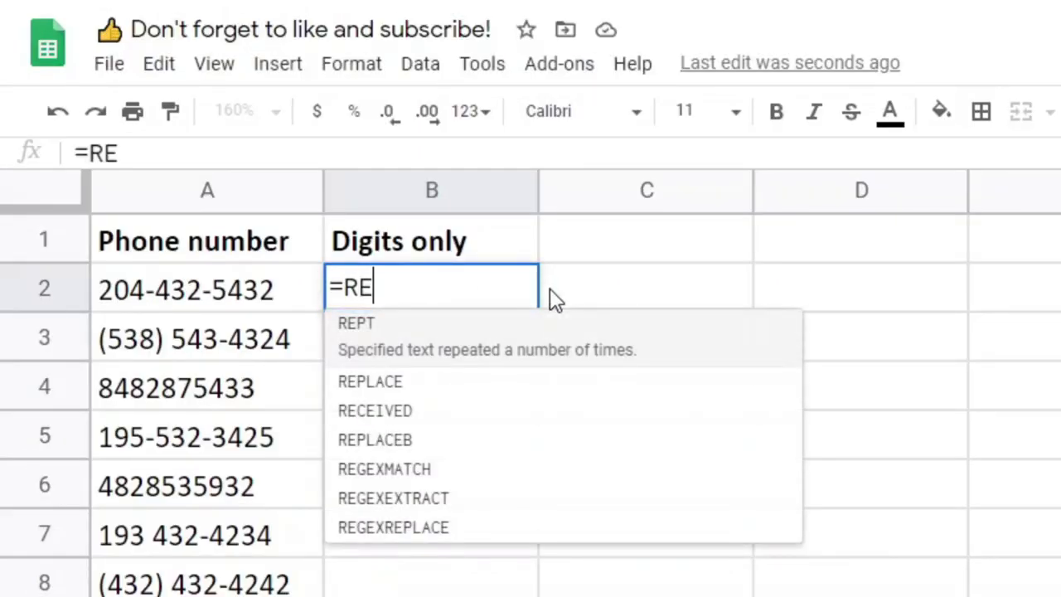
type("GEXREPLA")
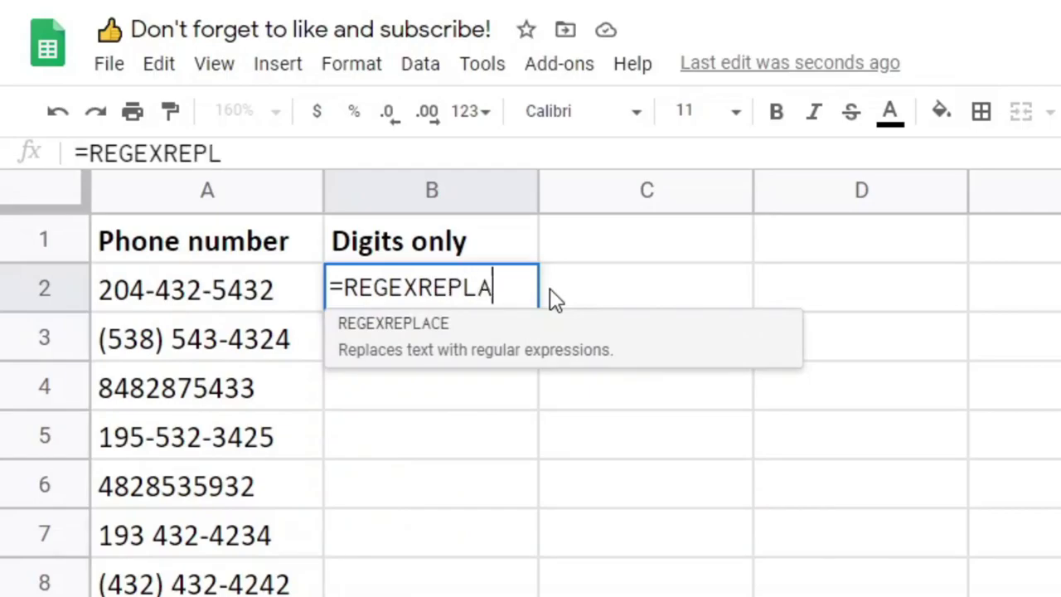
type("CE(")
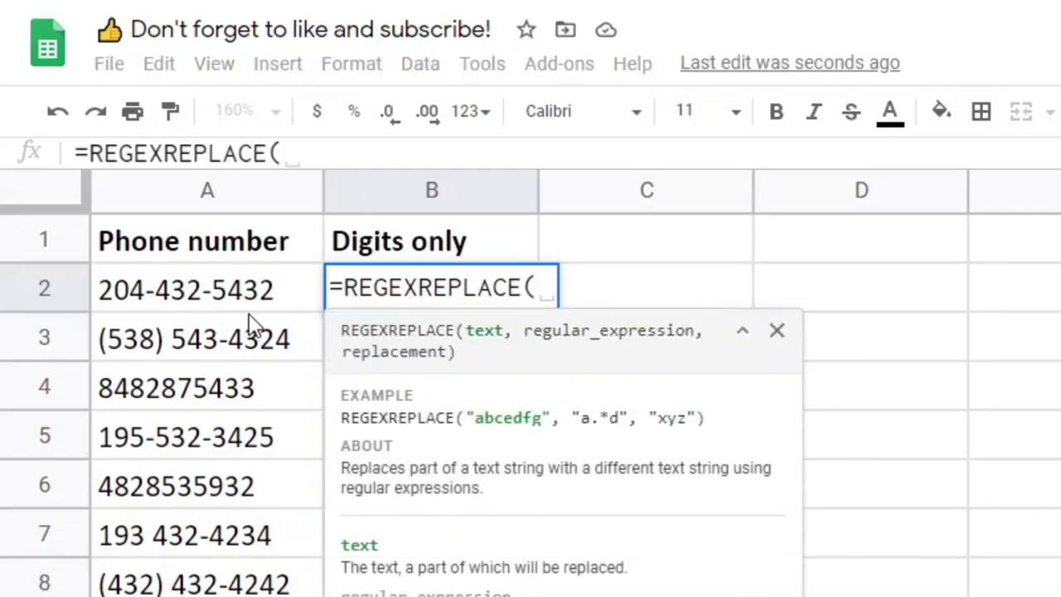
left_click(280, 297)
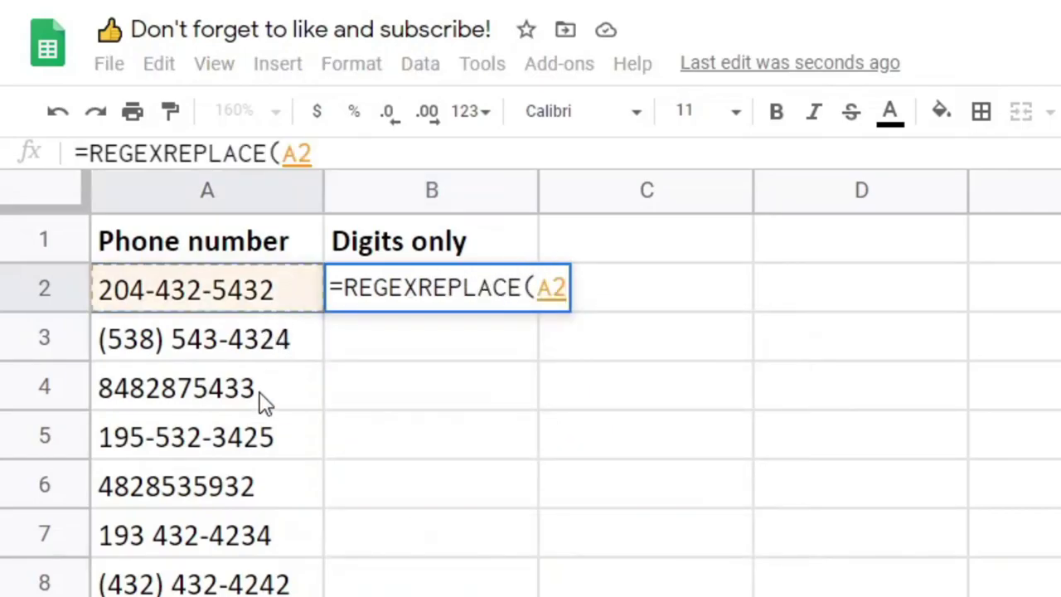
type(", ")
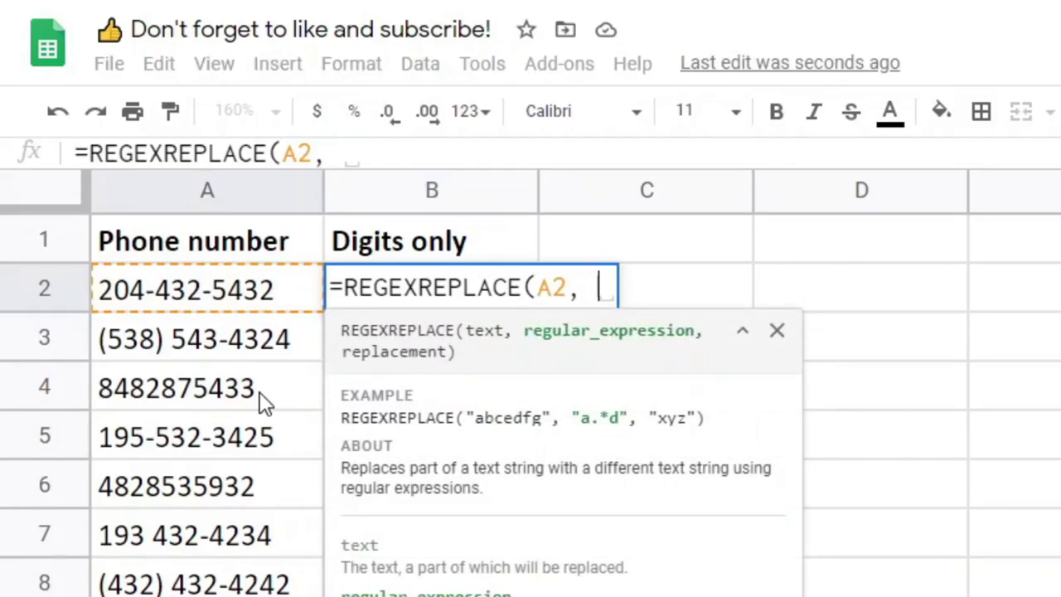
type("\"[\\")
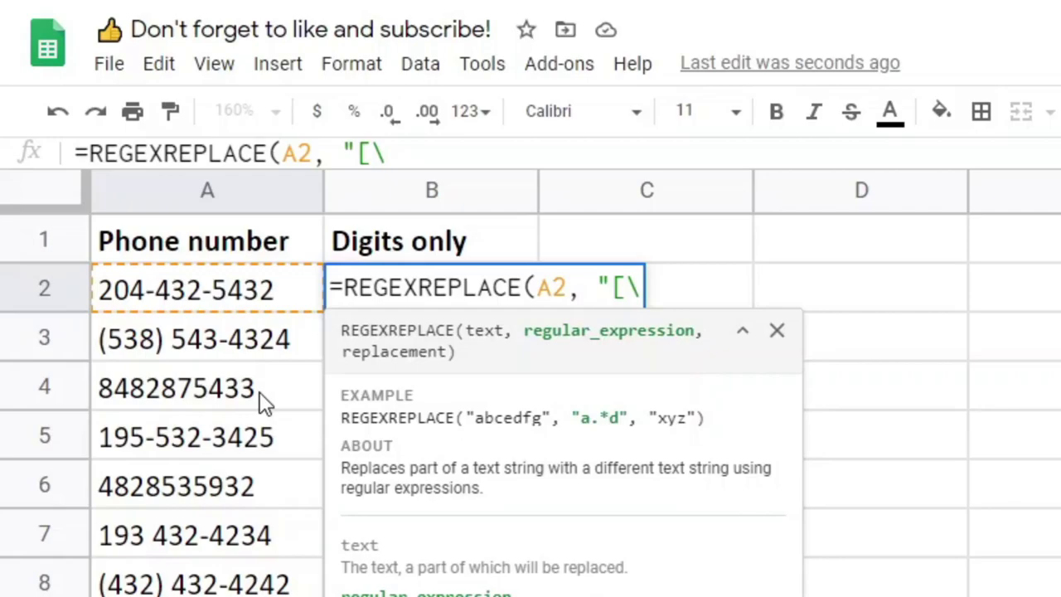
key("BackSpace")
type("^\\d]+\"")
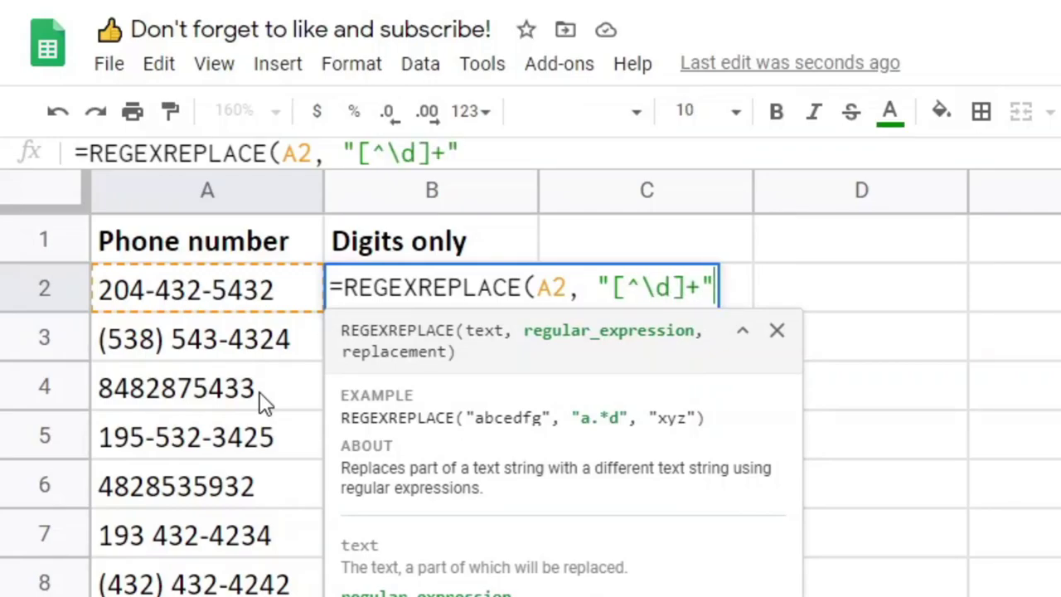
type(", \"\")")
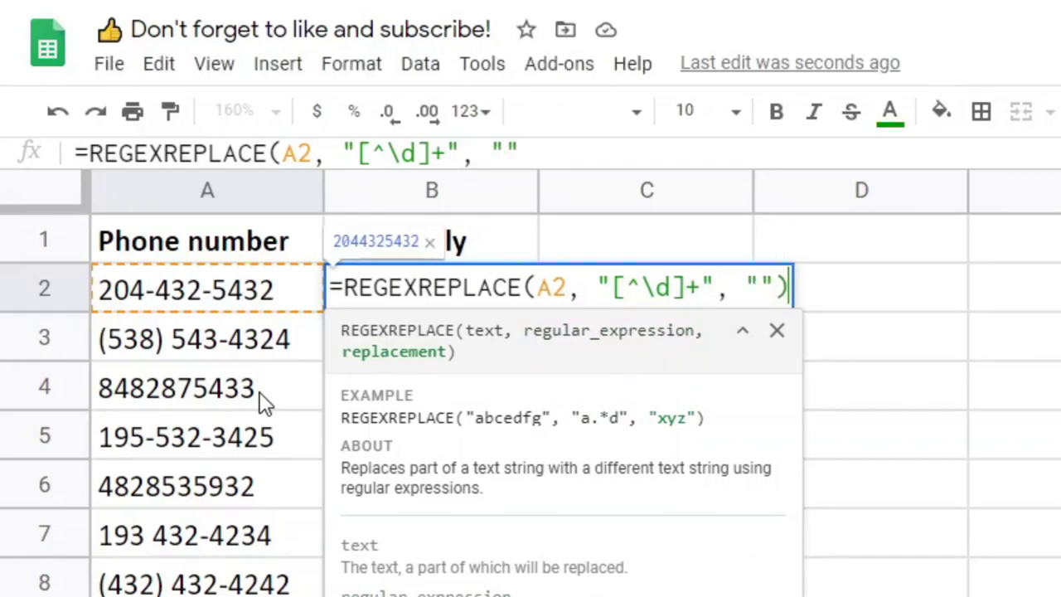
key("Return")
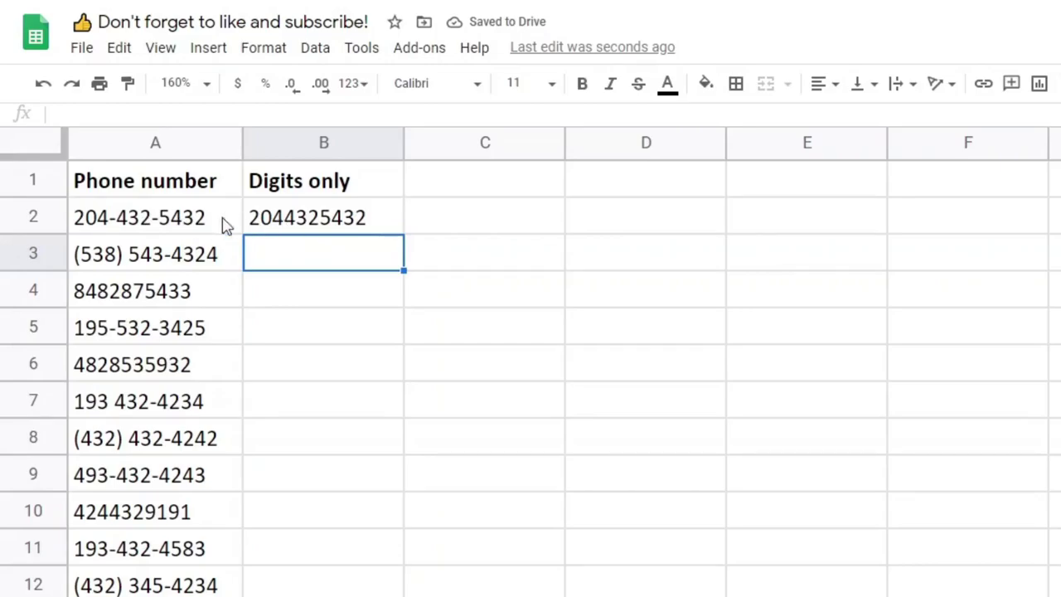
Step: Fill the digits-only formula down to row 12 and check the #VALUE! errors in B4, B6, B10
left_click(359, 220)
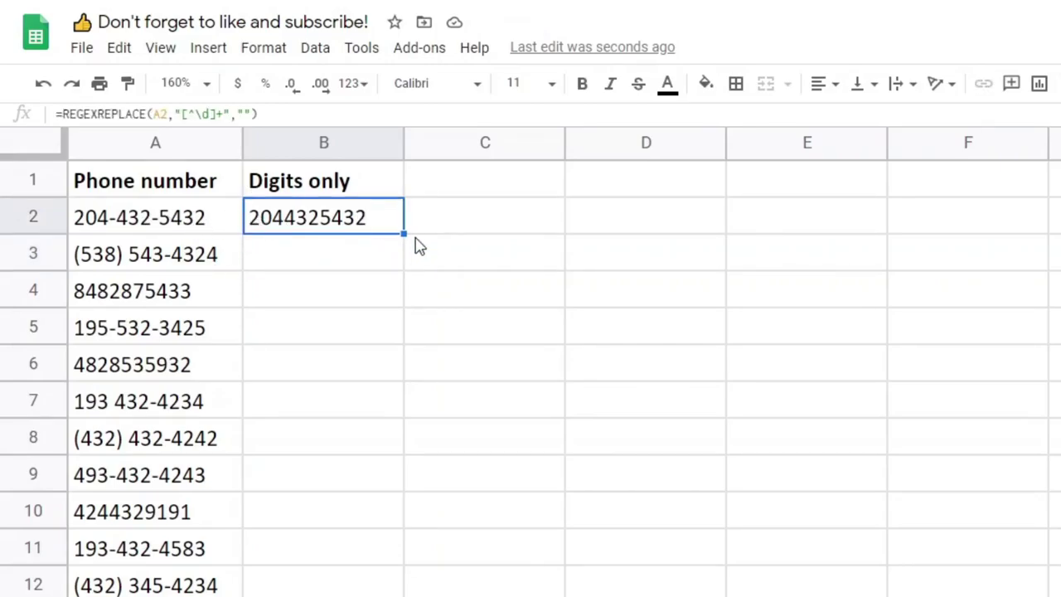
left_click_drag(404, 234, 403, 590)
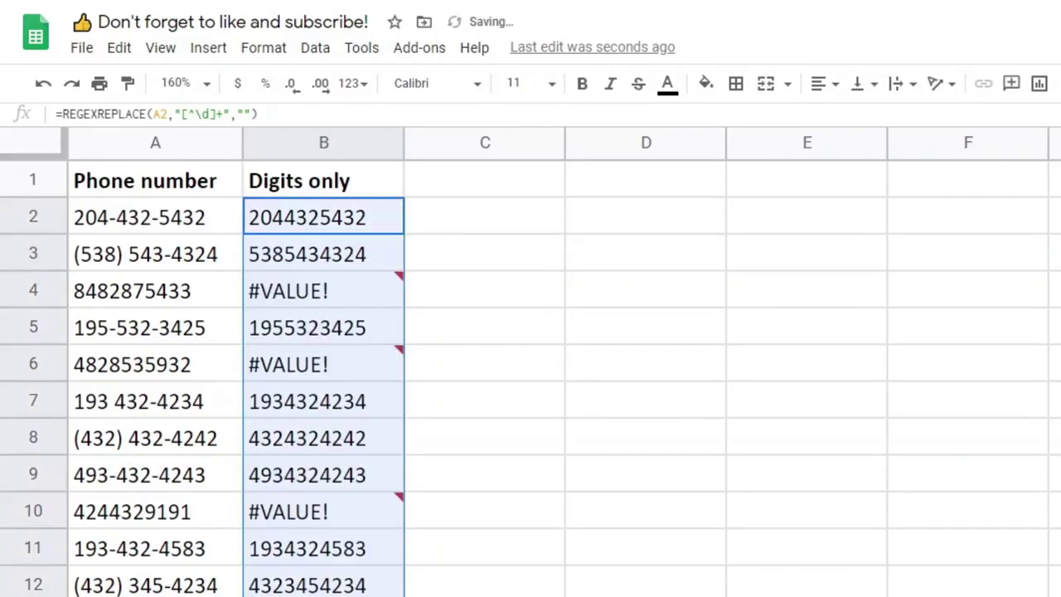
left_click(316, 296)
left_click(307, 365)
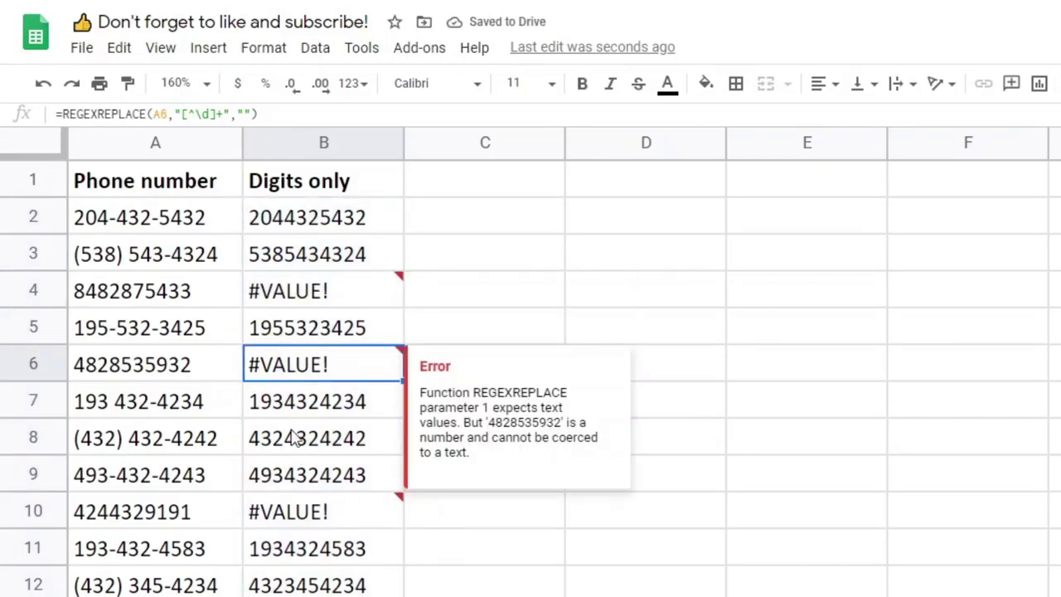
left_click(287, 507)
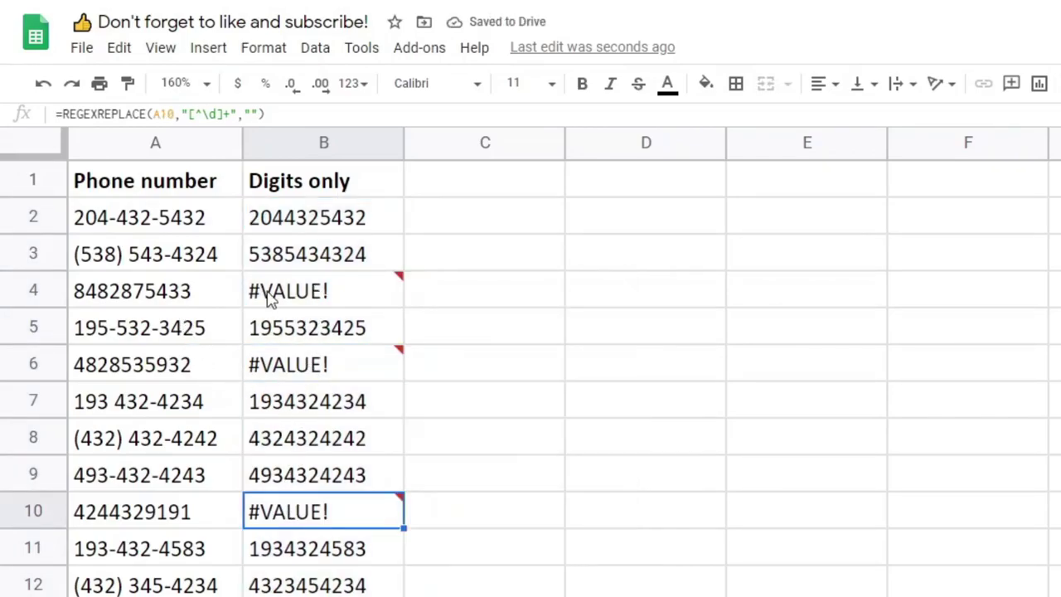
Step: Compare the plain-number entry in column A with B4's formula to diagnose the error
left_click(171, 324)
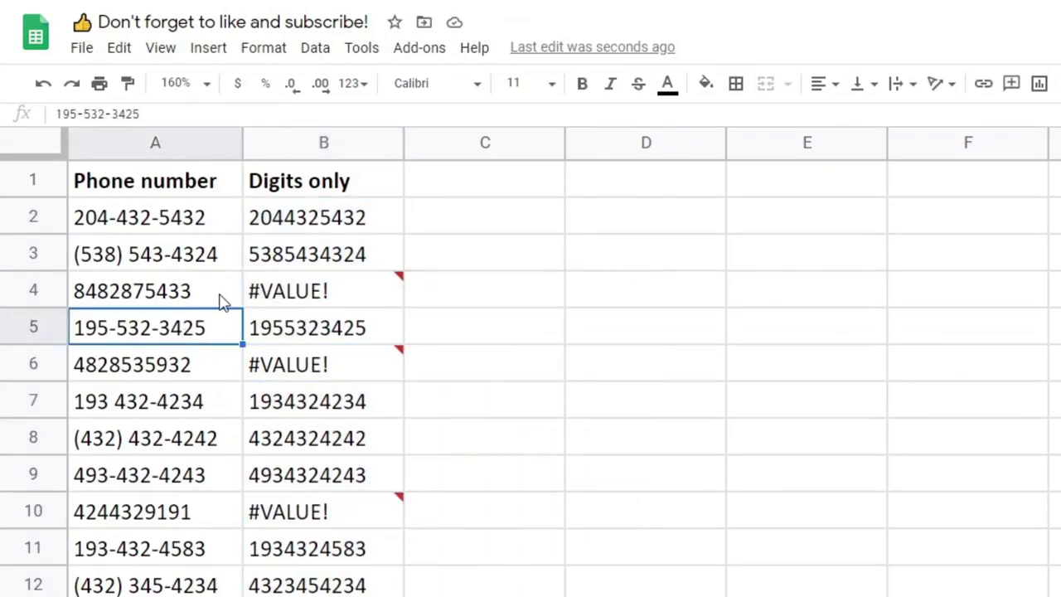
left_click(339, 309)
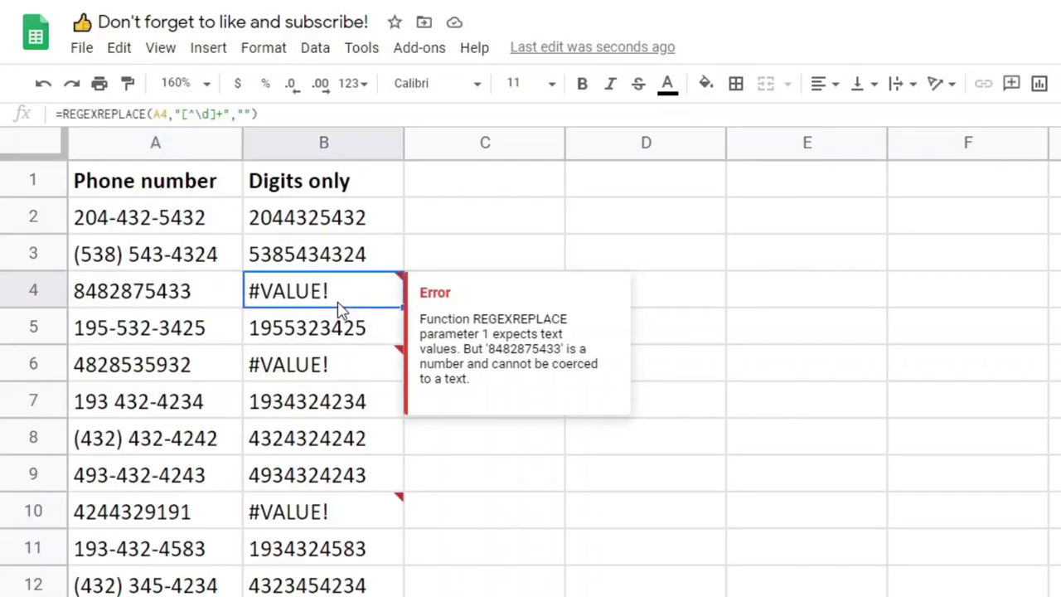
left_click(324, 226)
left_click(167, 114)
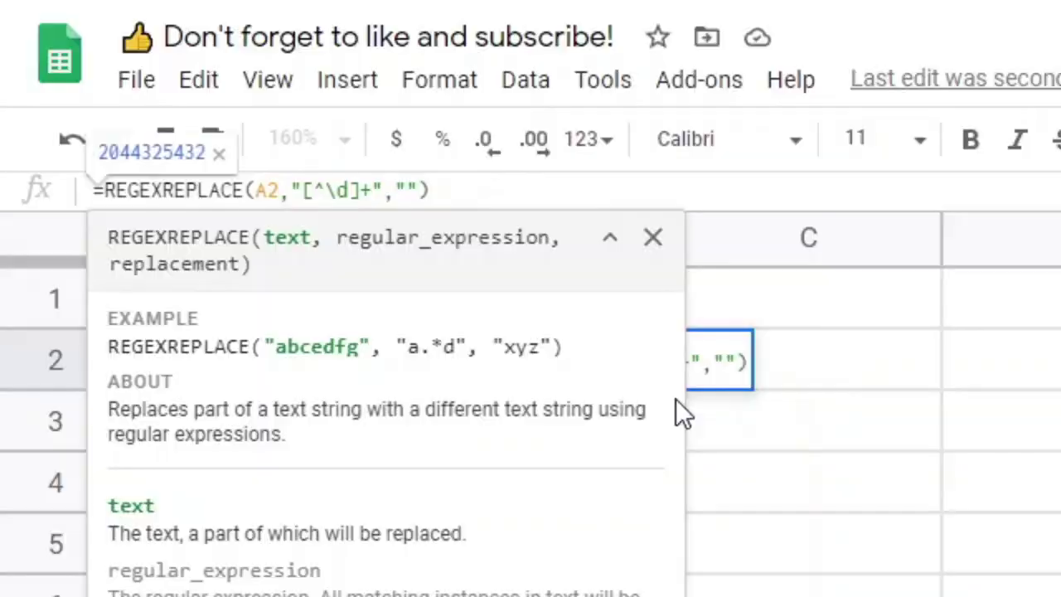
Step: Change A2 to A2&"" in B2's formula and refill it to B14, clearing the #VALUE! errors
type("&")
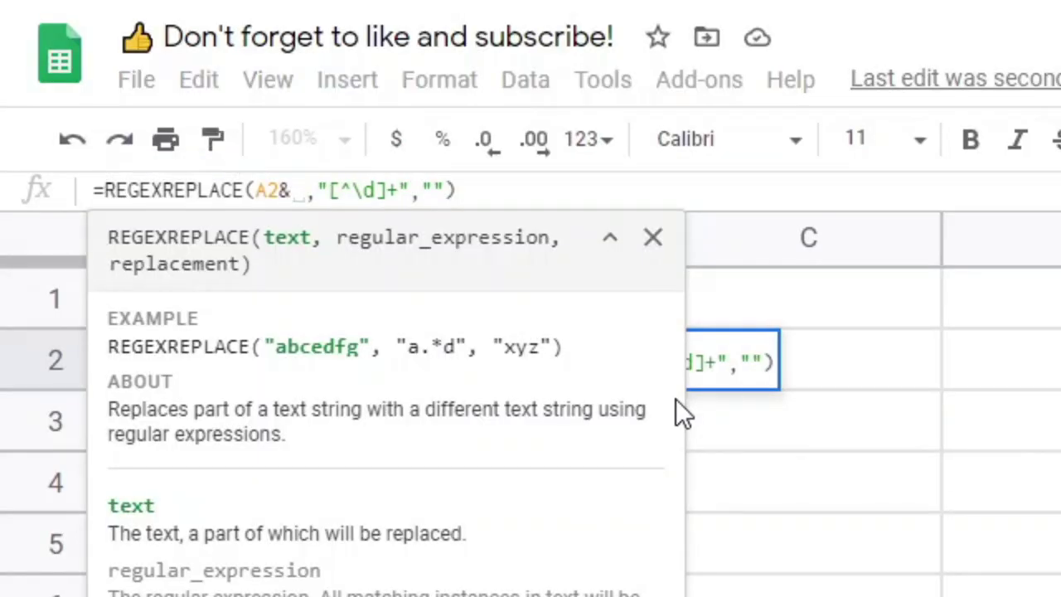
type("\"\"")
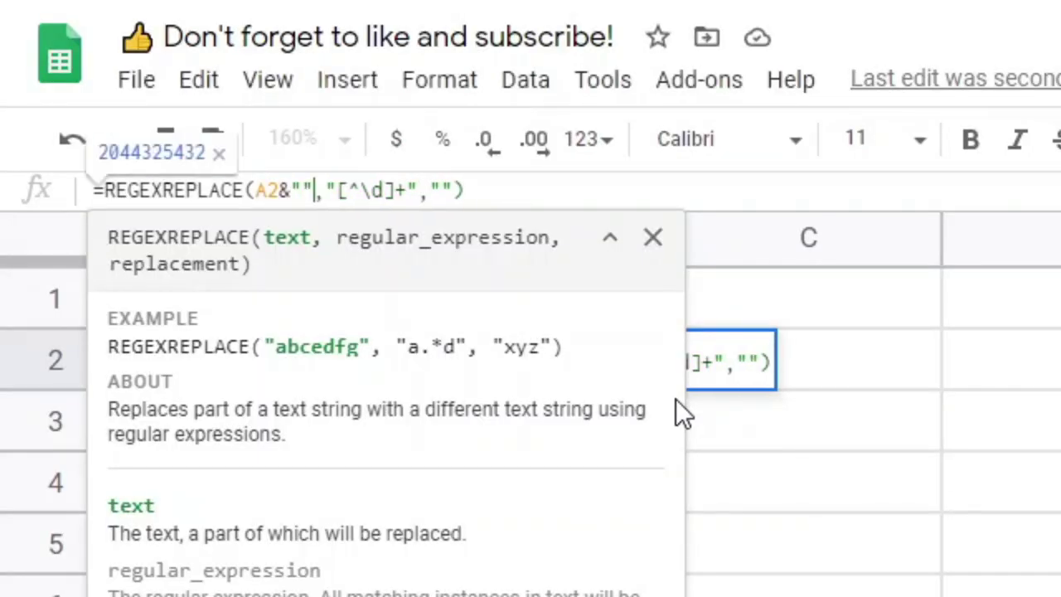
key("Return")
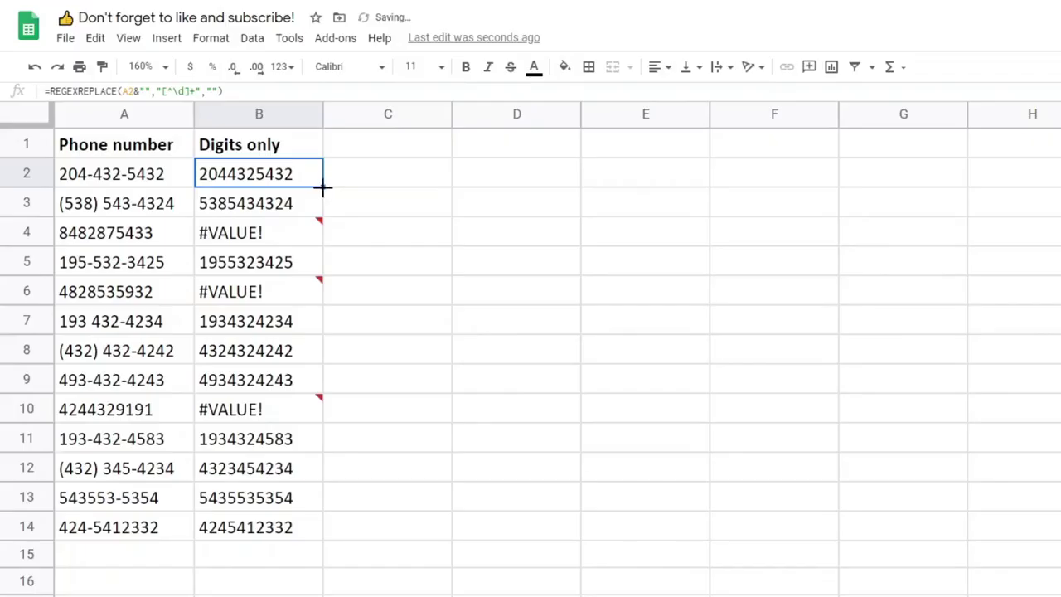
left_click_drag(323, 188, 260, 531)
left_click(255, 234)
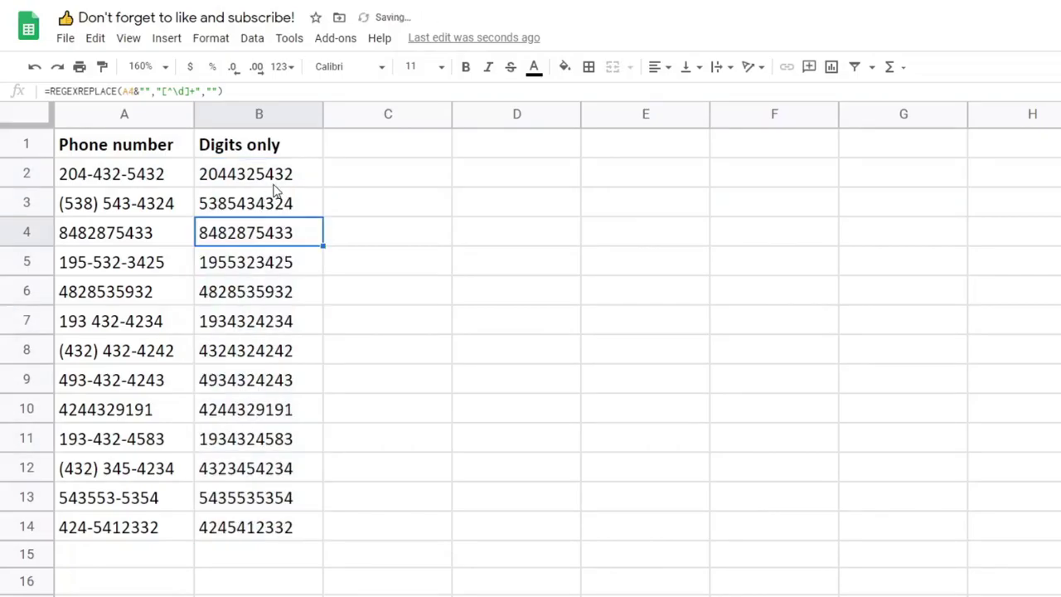
left_click(253, 177)
key("Down")
key("Up")
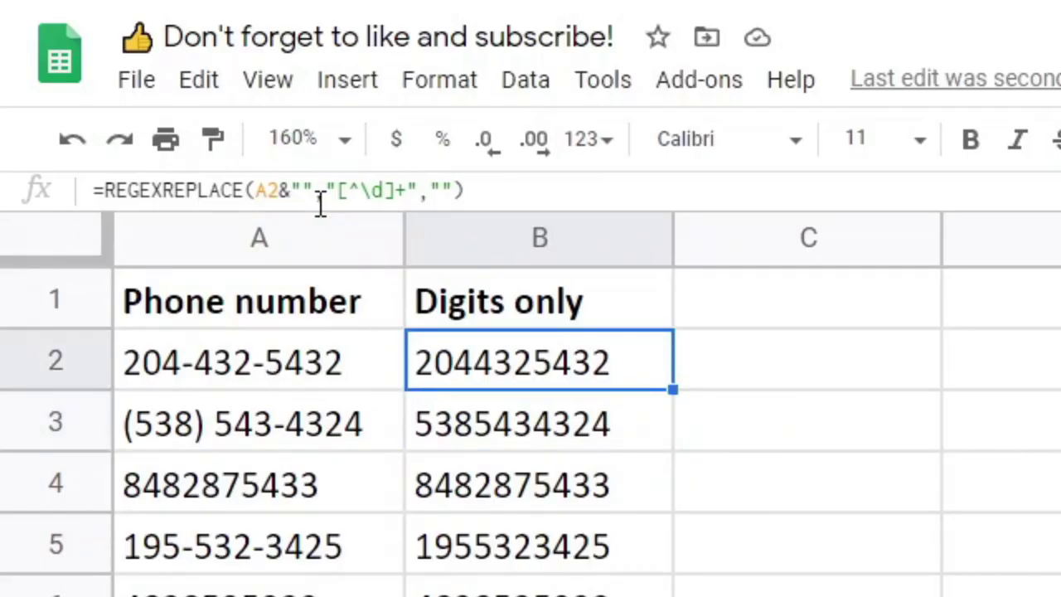
Step: Rewrite B2 as =REGEXREPLACE(TO_TEXT(A2),"[^\d]+","") and apply it through B14
left_click(319, 192)
key("BackSpace")
key("BackSpace")
key("BackSpace")
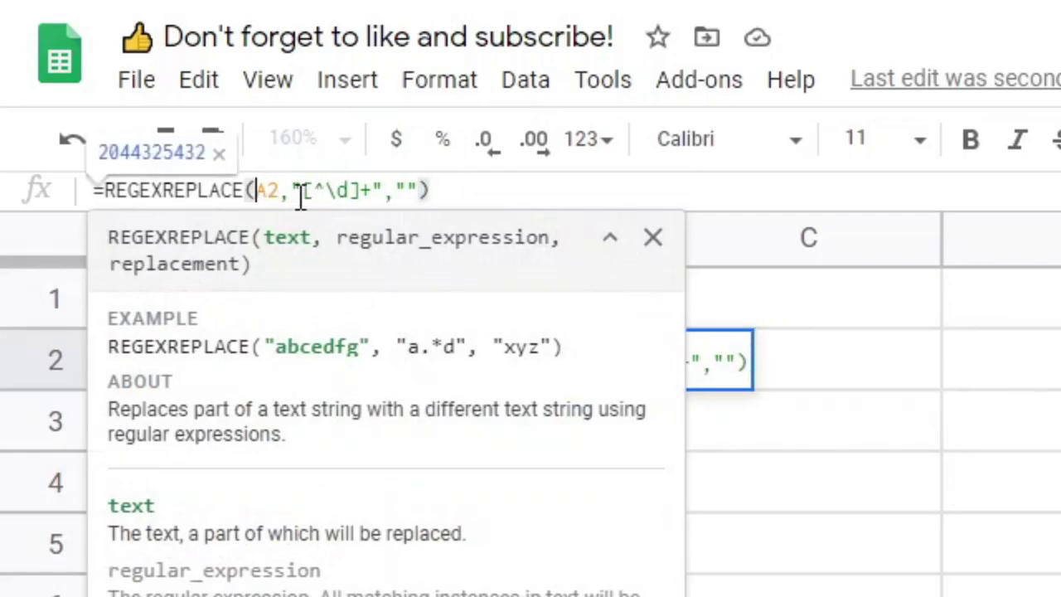
type("TO_TEXT")
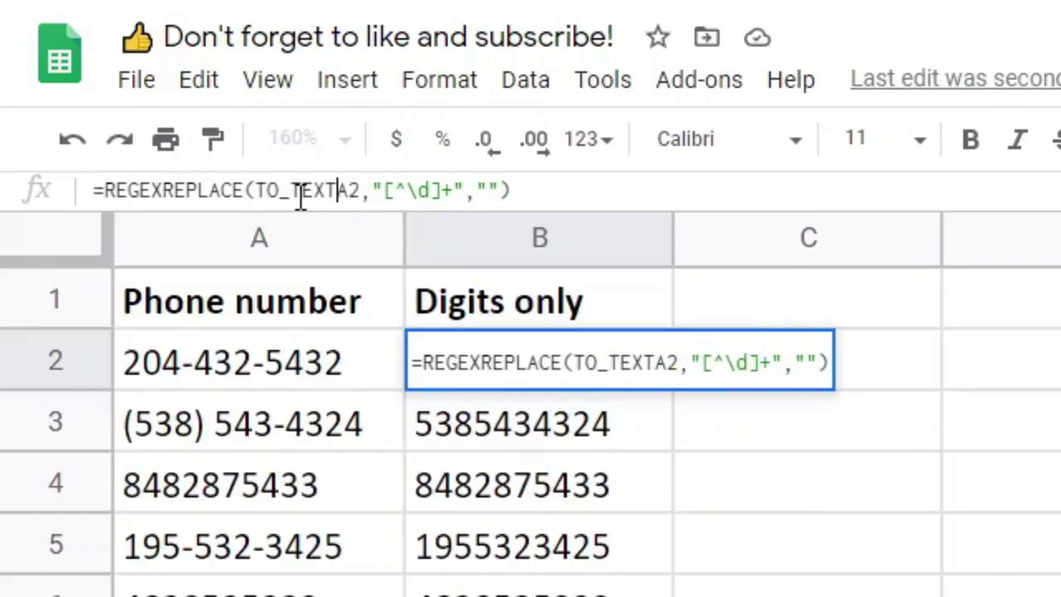
type("(A2")
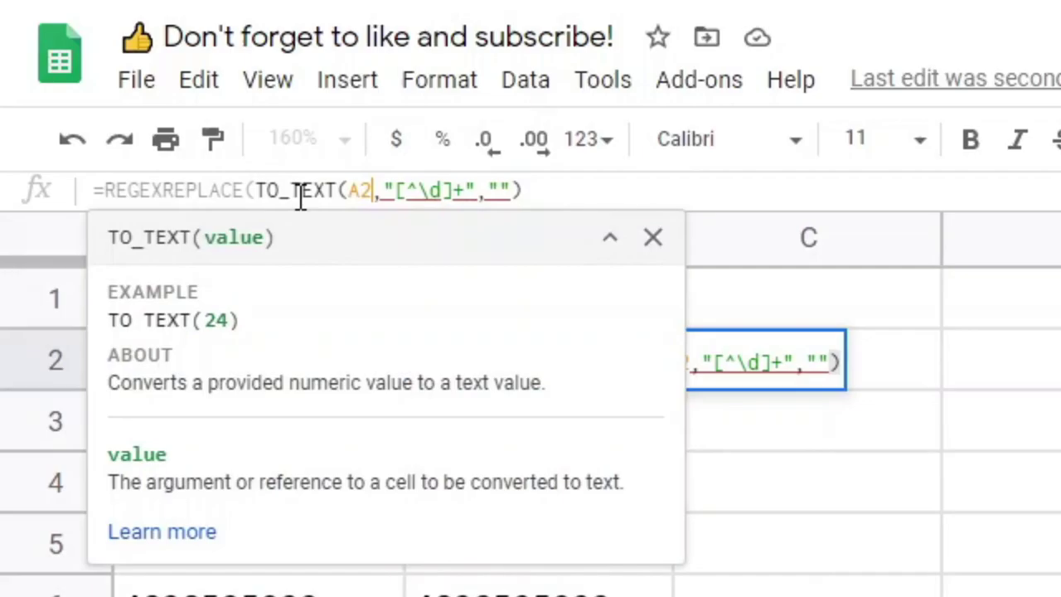
type(")")
key("ctrl+Return")
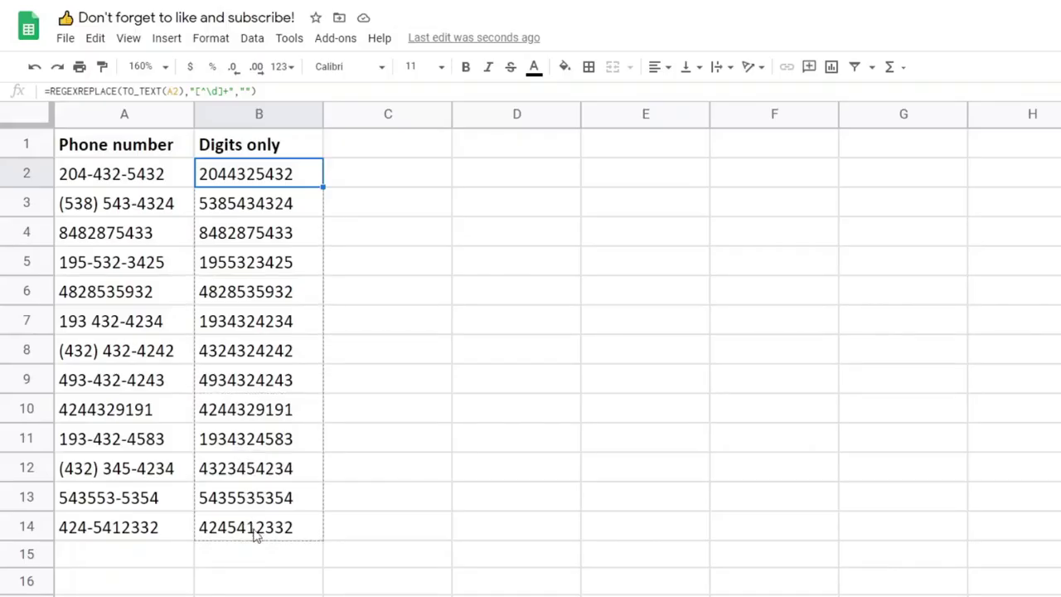
key("ctrl+shift+Down")
left_click(331, 289)
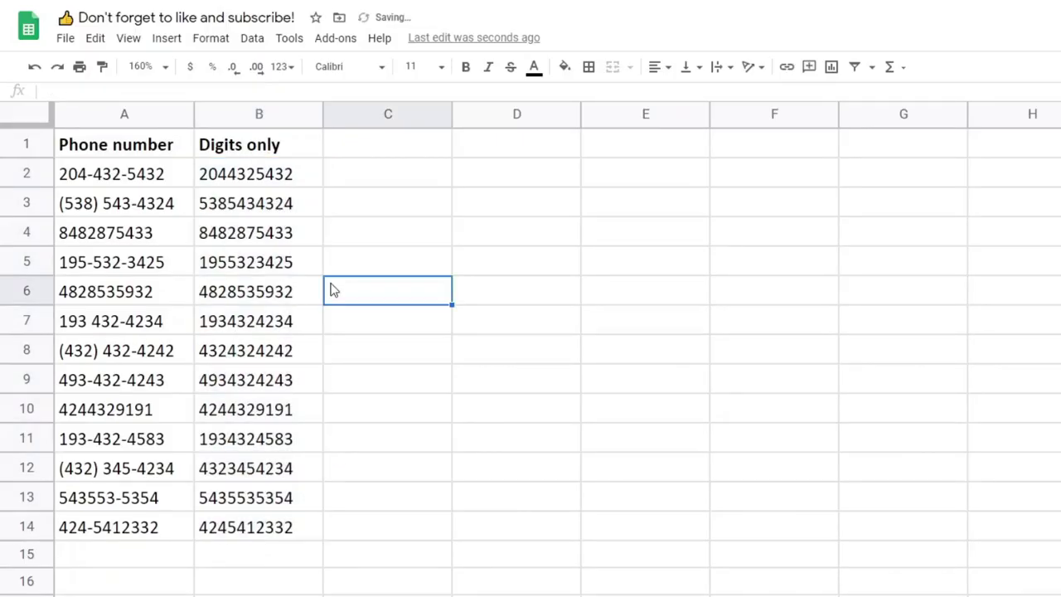
left_click(258, 177)
left_click(385, 149)
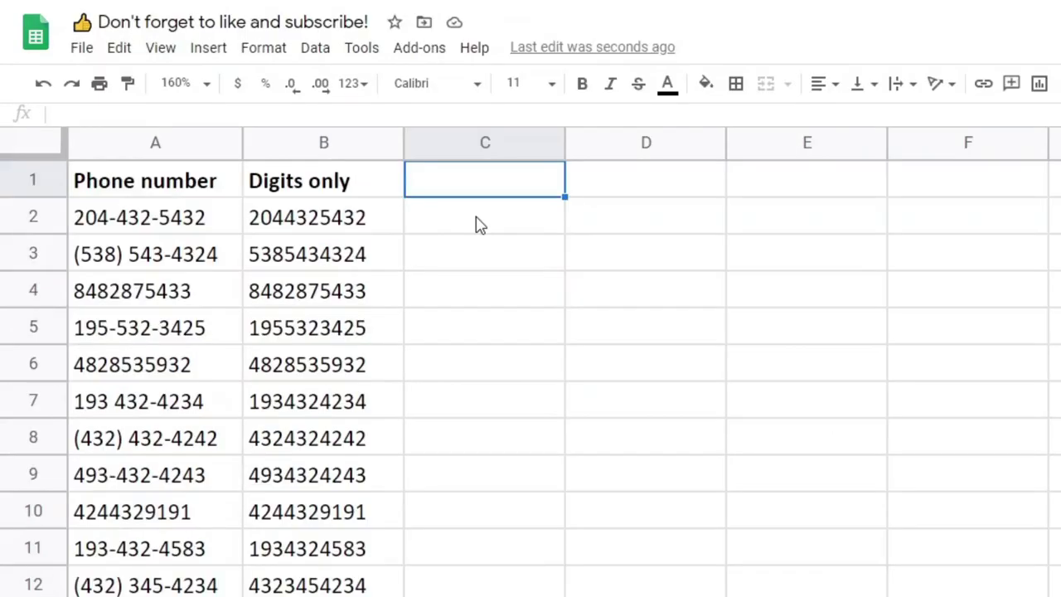
Step: Add a bold 'Normalize' heading in C1
type("Normalize")
key("ctrl+Return")
key("ctrl+b")
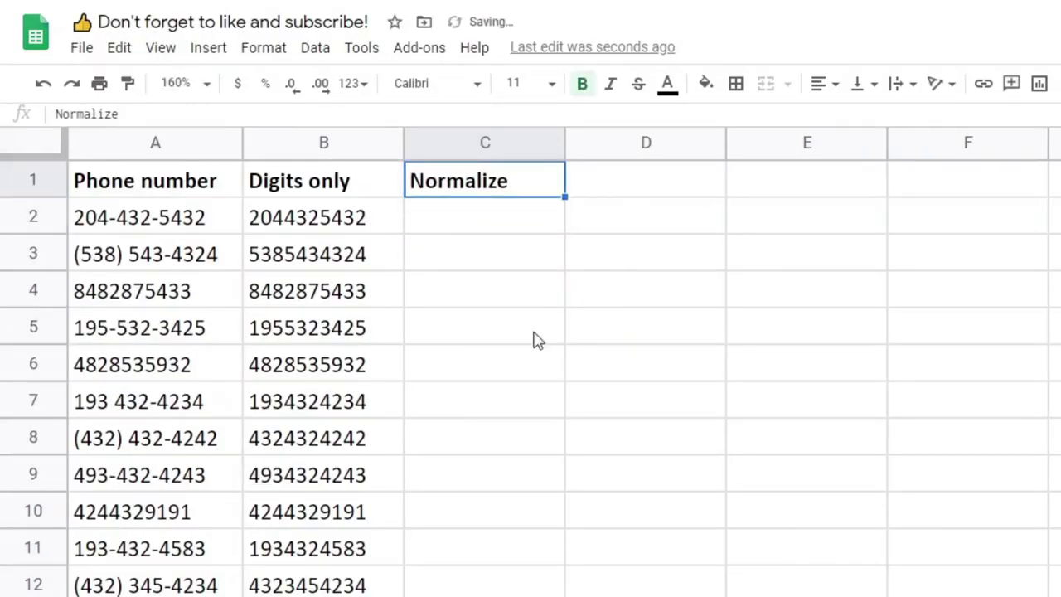
Step: Enter =REGEXREPLACE(B2, "(\d{3})(\d{3})(\d{4})", "$1-$2-$3") in C2 and fill it down
left_click(534, 238)
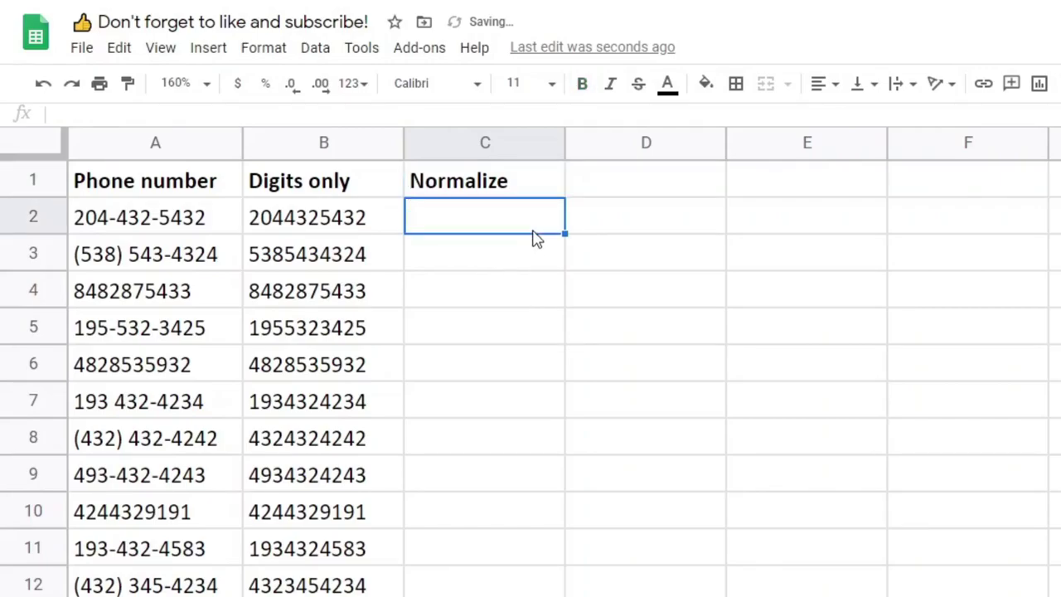
left_click(191, 228)
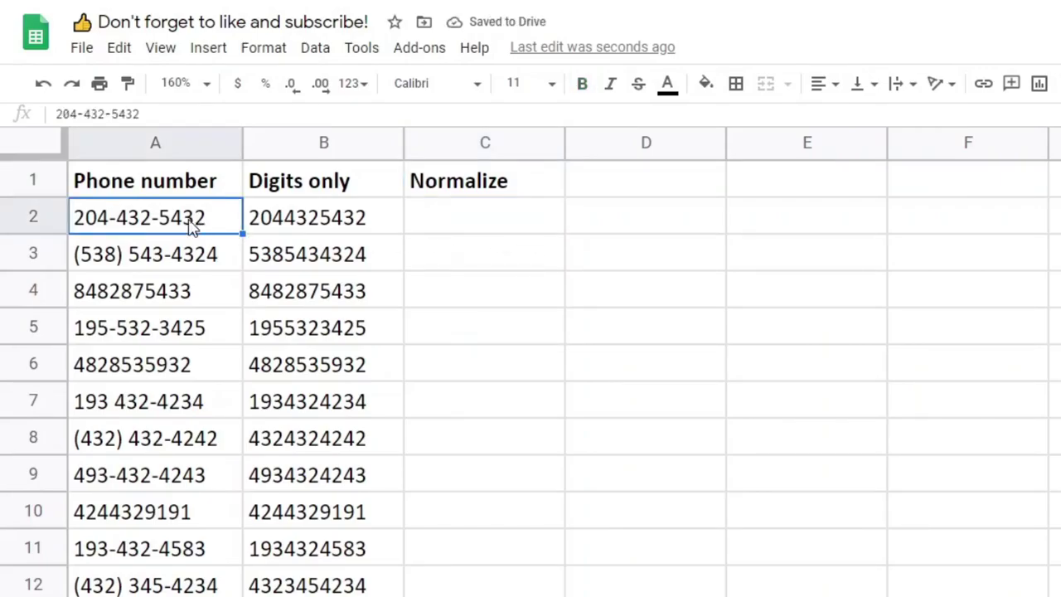
left_click(464, 238)
type("=REGEXRE")
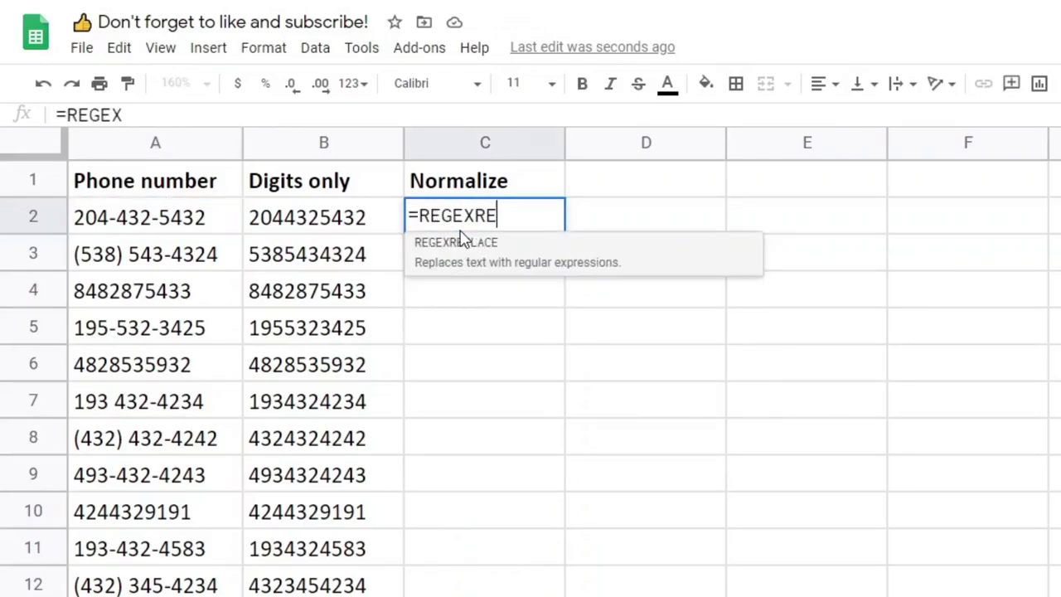
type("PLACE(")
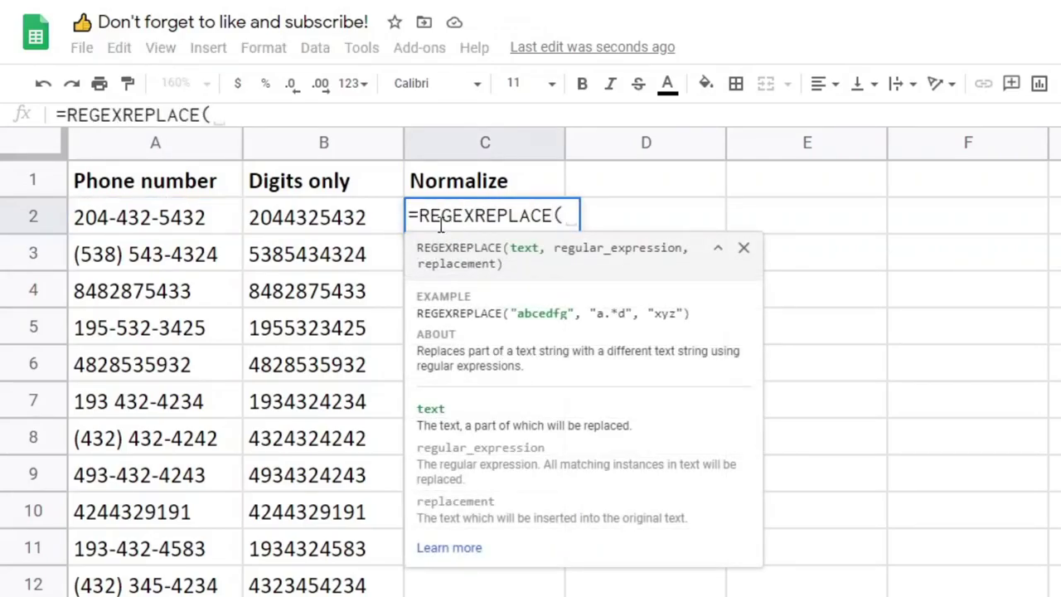
type("B2, ")
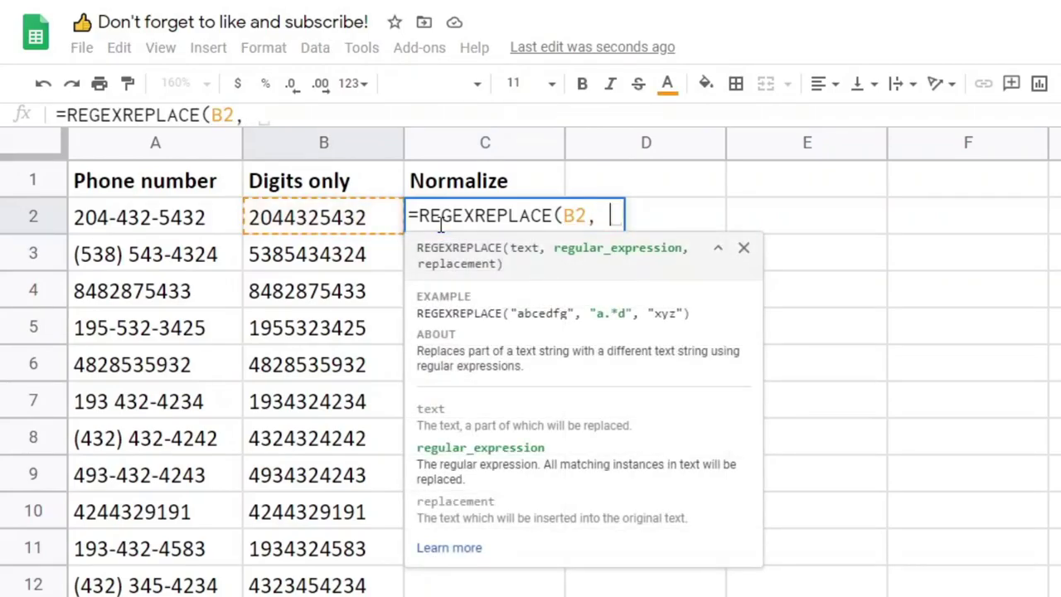
type("\"(\\d")
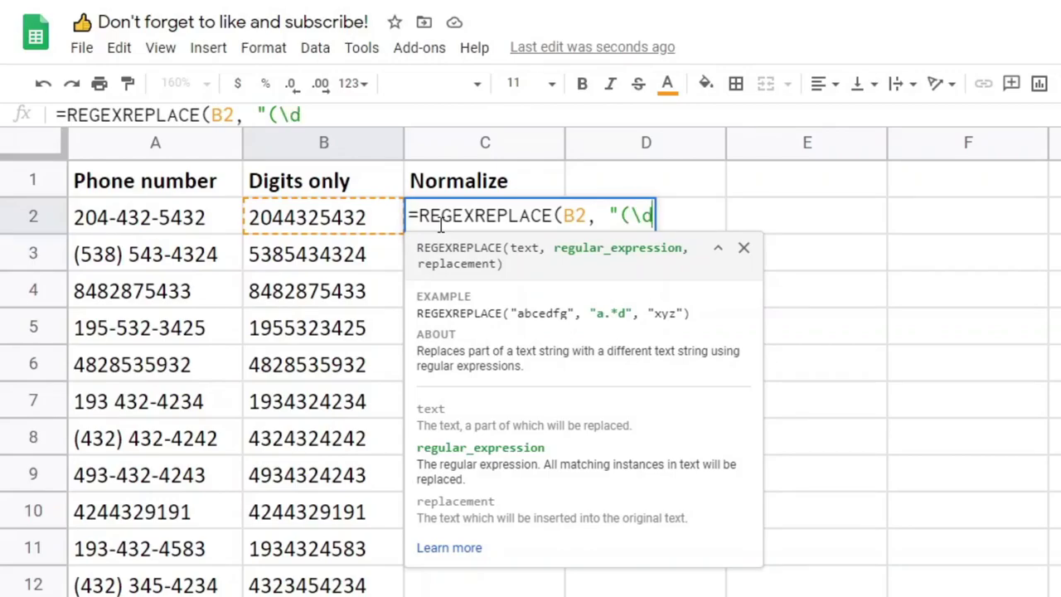
type("{3})")
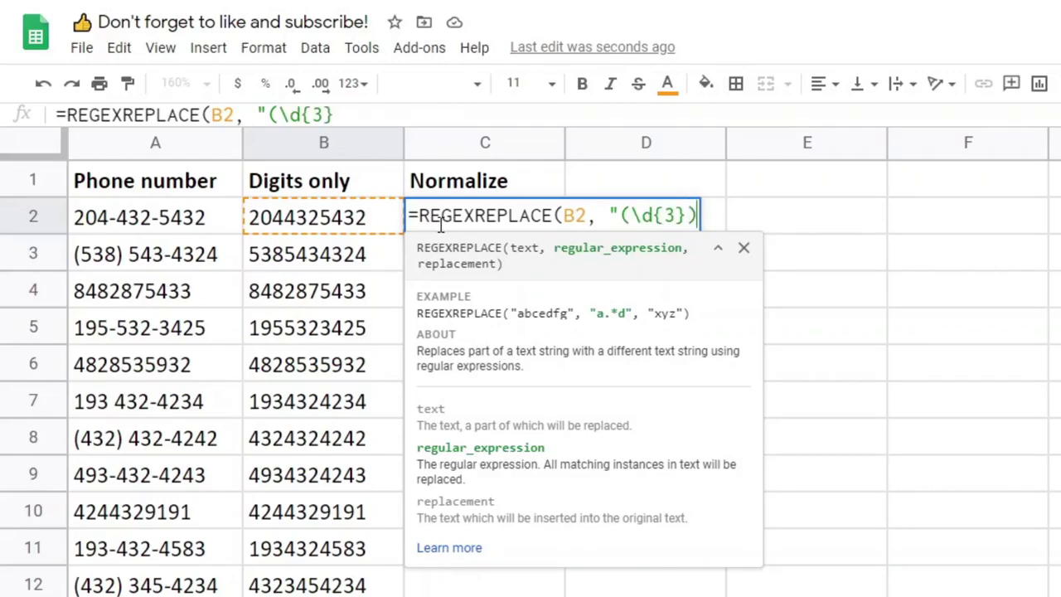
type("{")
key("BackSpace")
type("(\\d{3}")
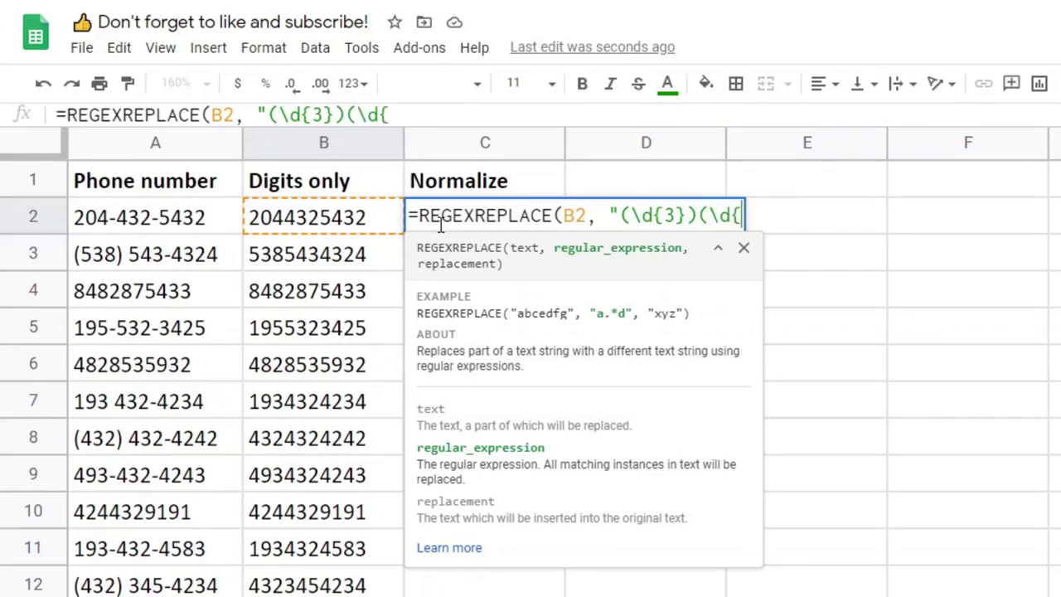
type(")(\\d")
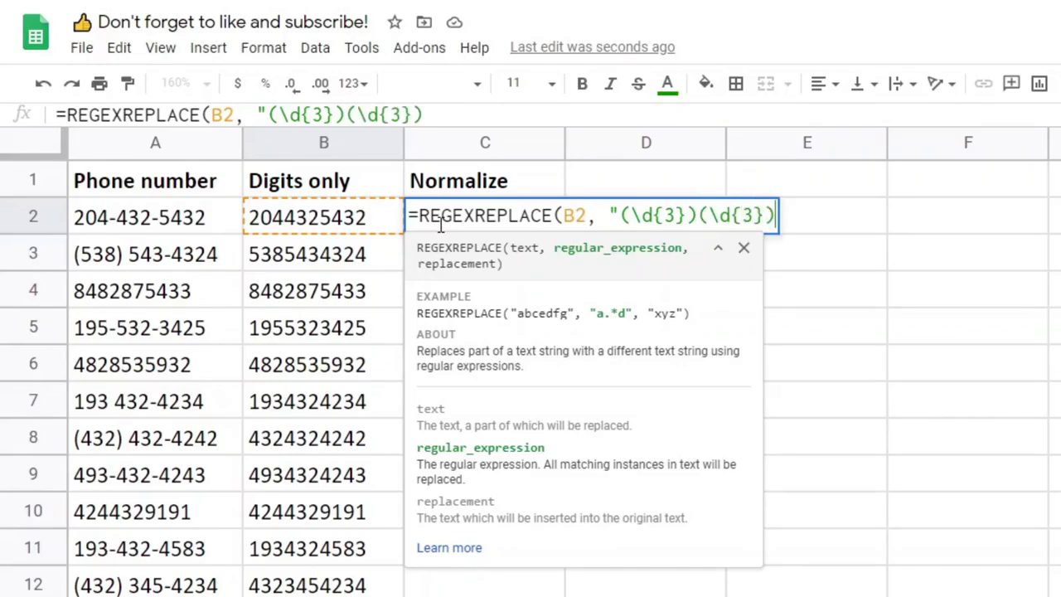
type("{")
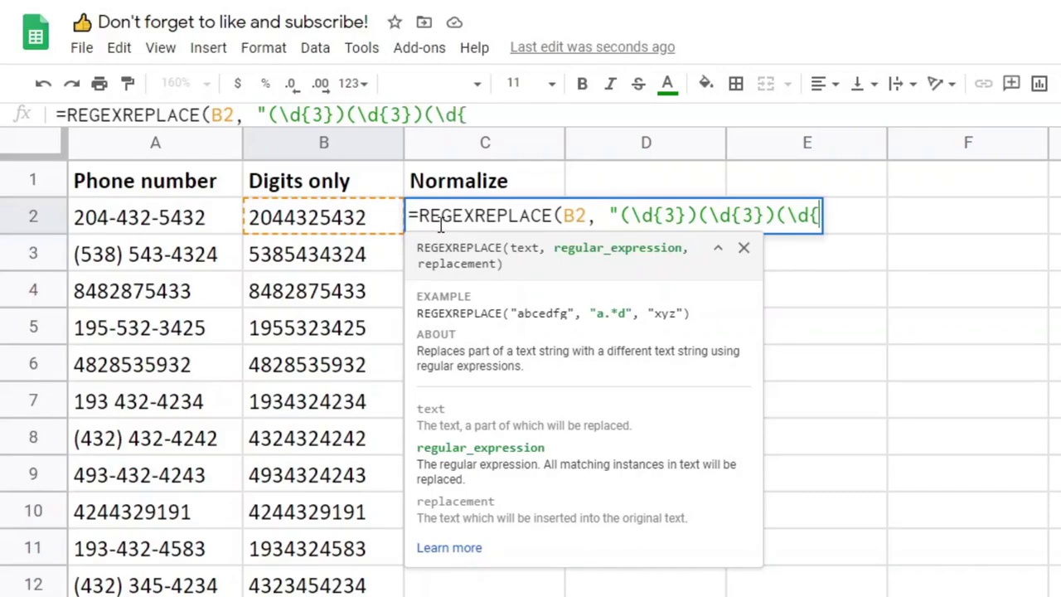
type("4}),")
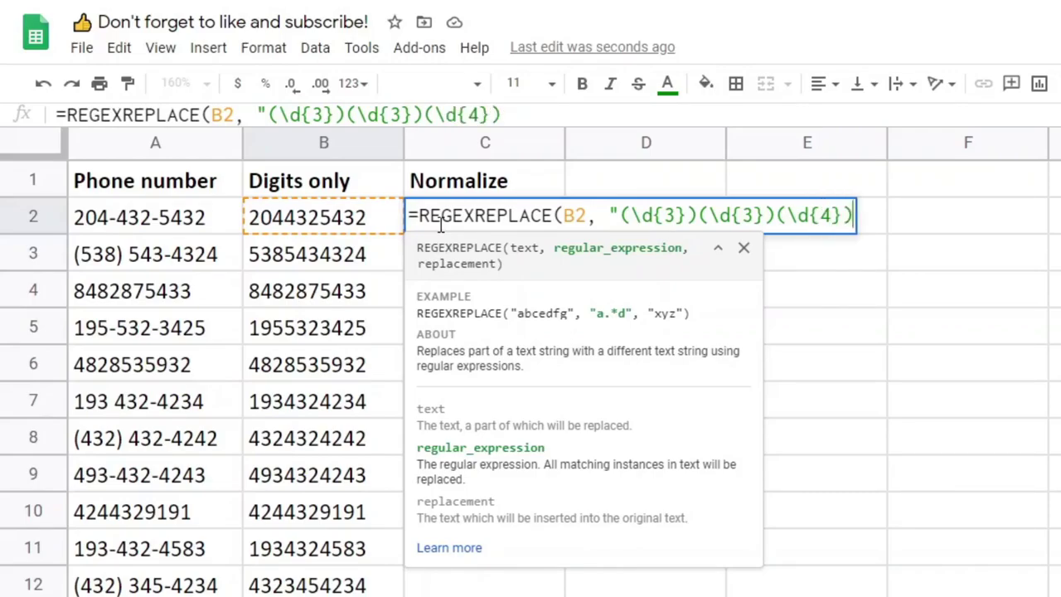
type(", ")
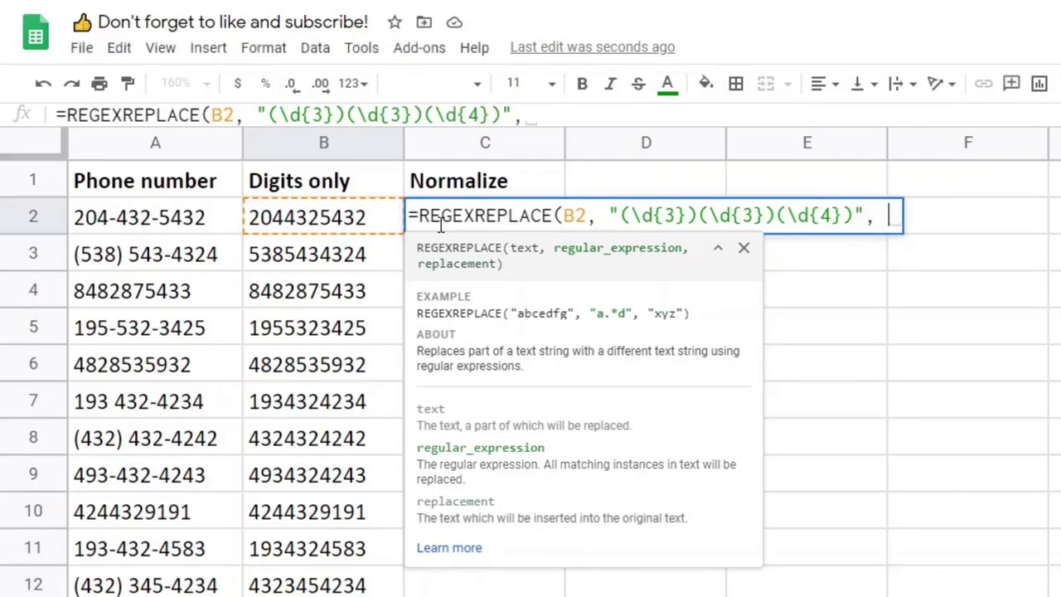
type("\"$1")
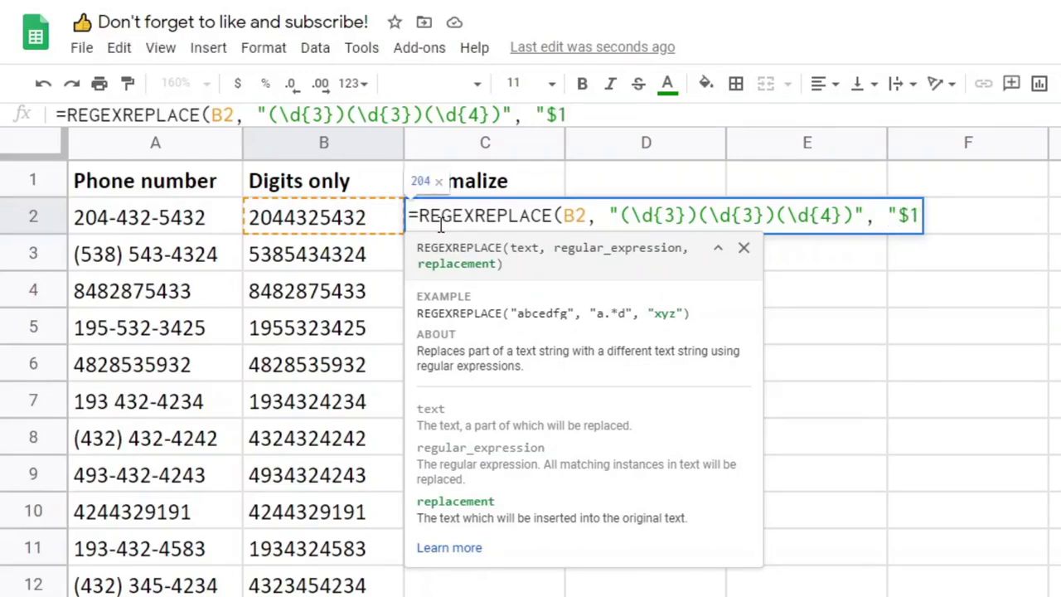
type("-$2")
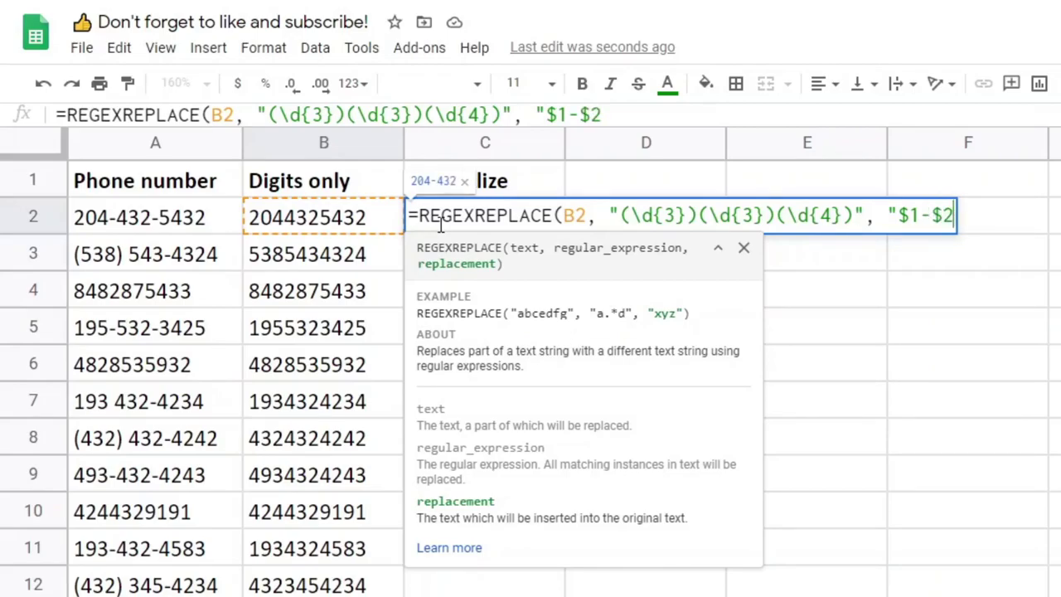
type("-$3")
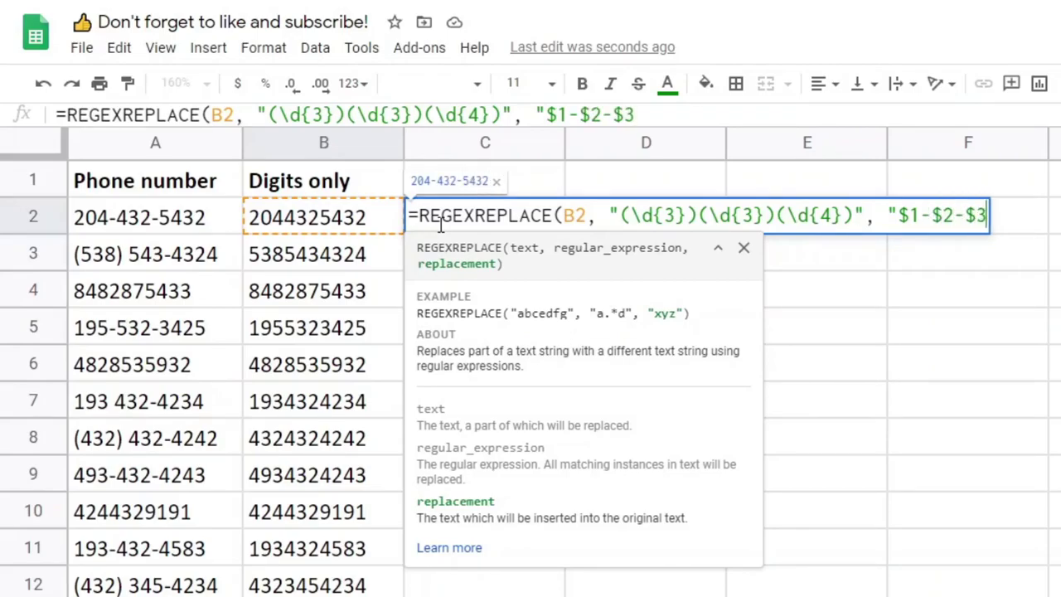
type("\")")
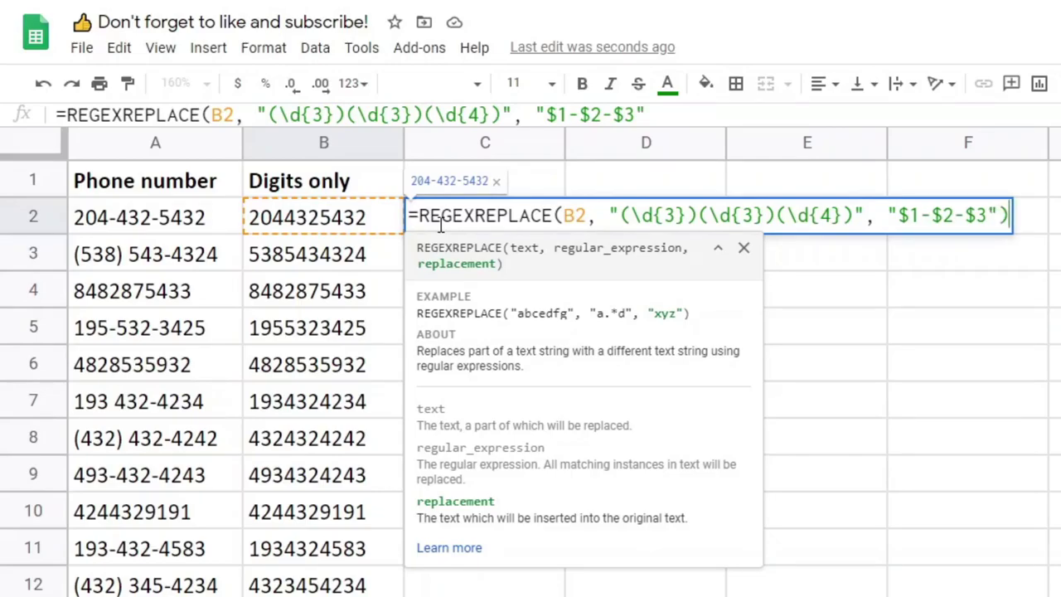
key("Return")
left_click(456, 228)
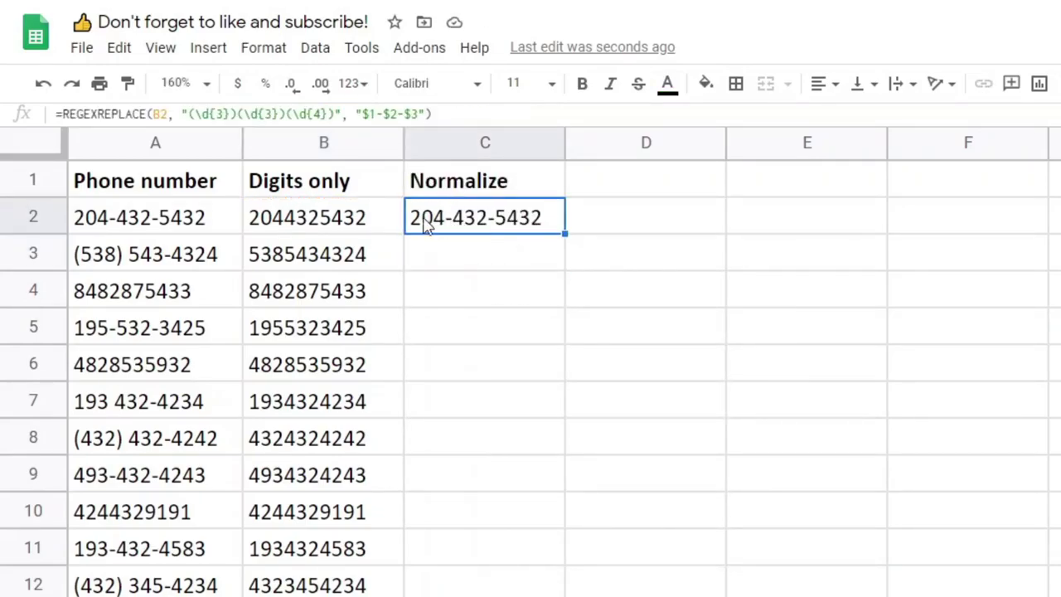
double_click(565, 233)
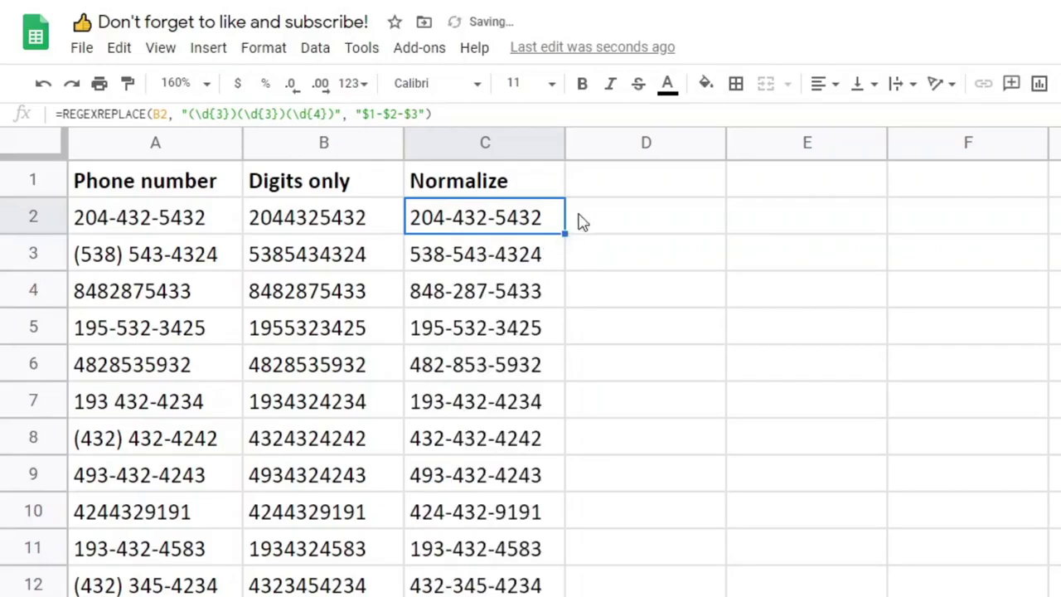
Step: Add a bold 'Obscured' header in D1
left_click(622, 174)
type("Obscured")
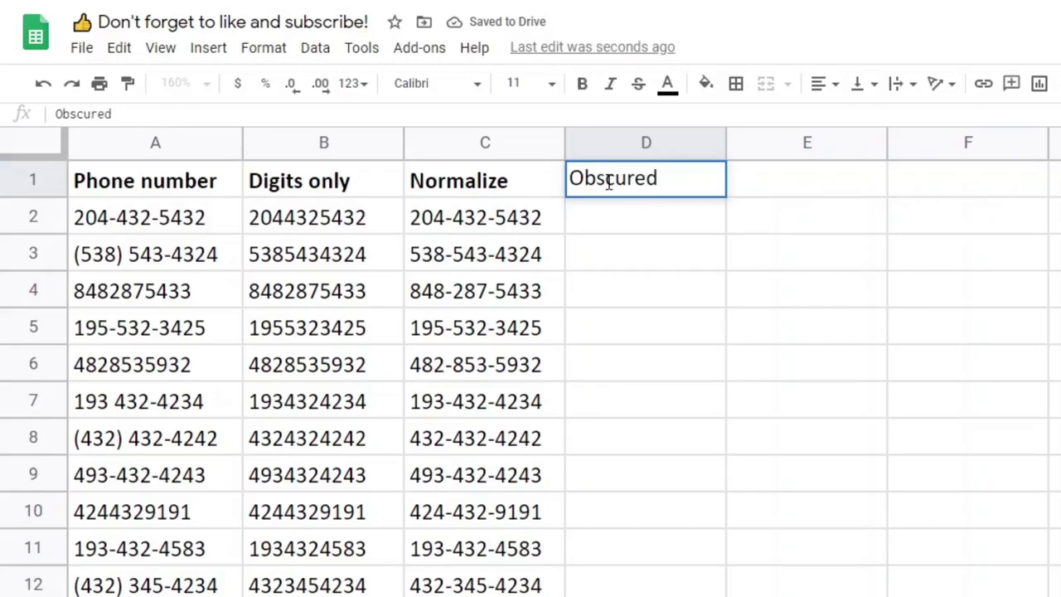
key("Return")
left_click(580, 185)
key("ctrl+b")
Step: Fill column D with C2's formula, replacing $3 with XXXX to mask the last four digits
left_click(476, 217)
triple_click(429, 114)
key("ctrl+c")
key("Return")
left_click(627, 225)
left_click(627, 116)
key("ctrl+v")
left_click_drag(911, 215, 935, 215)
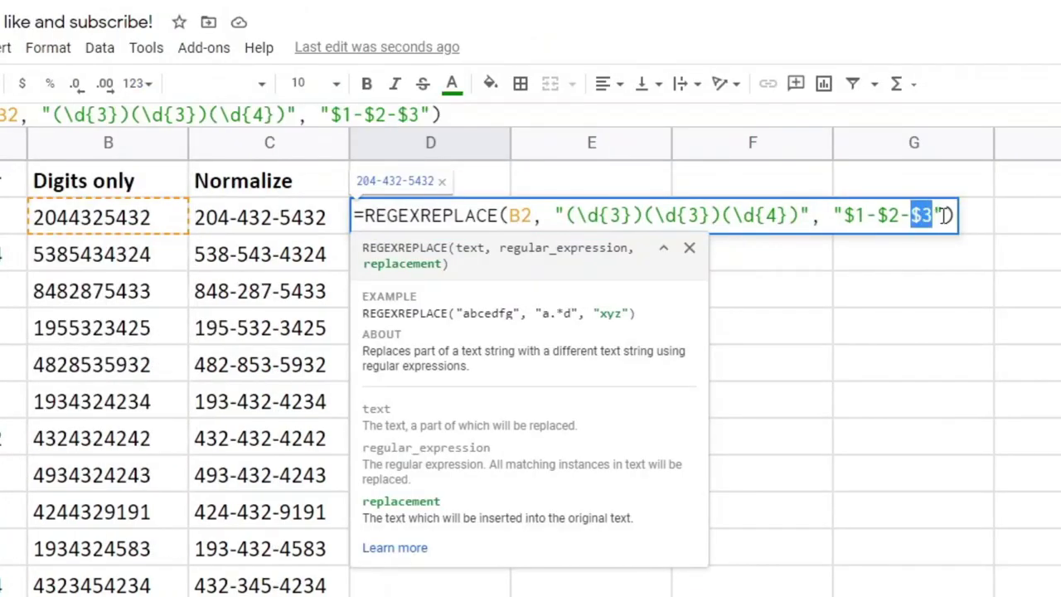
type("XX")
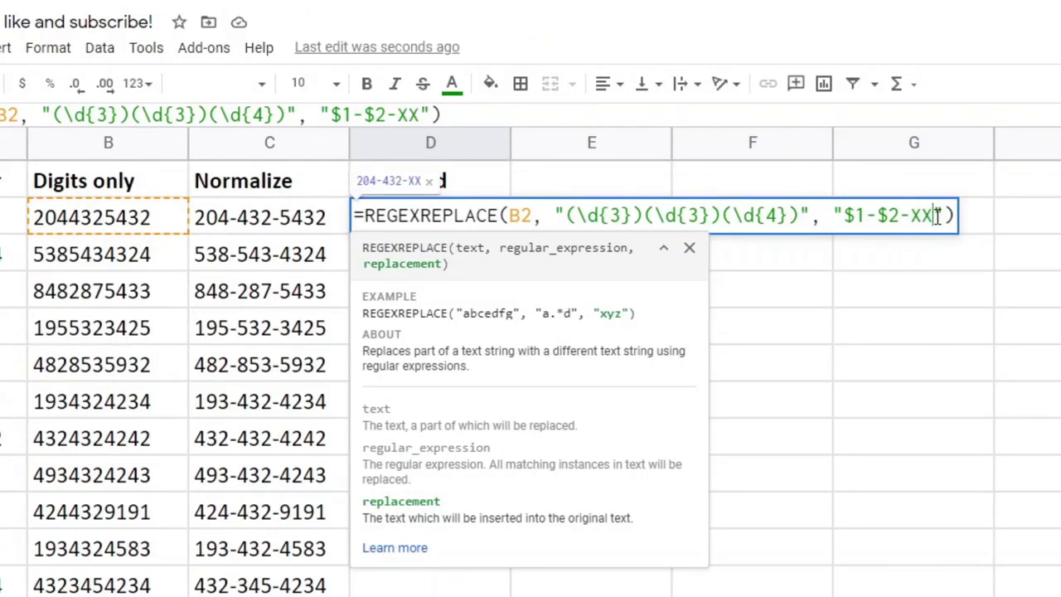
type("XX")
key("Return")
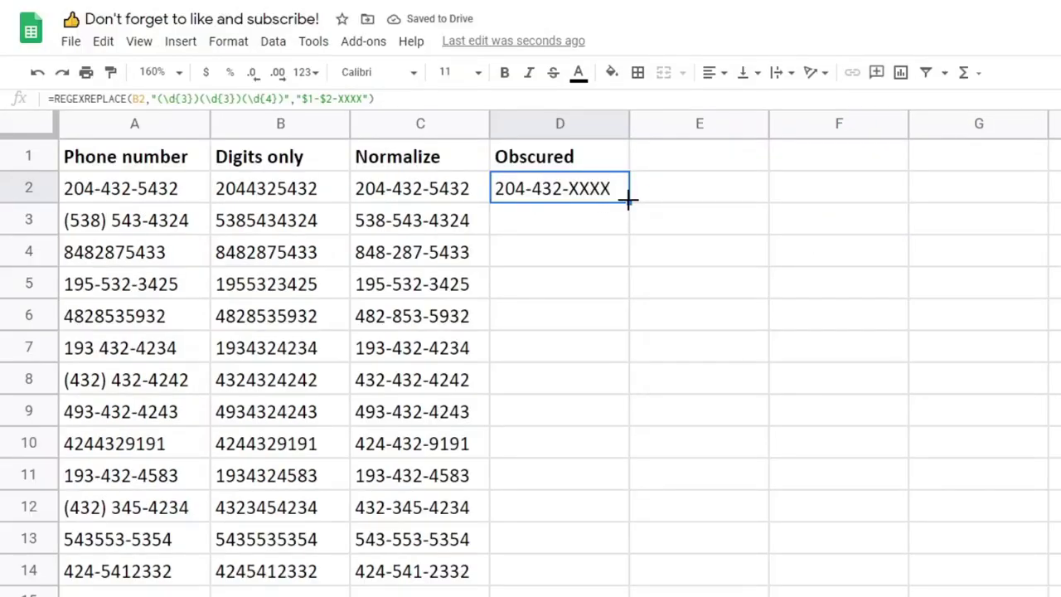
double_click(627, 199)
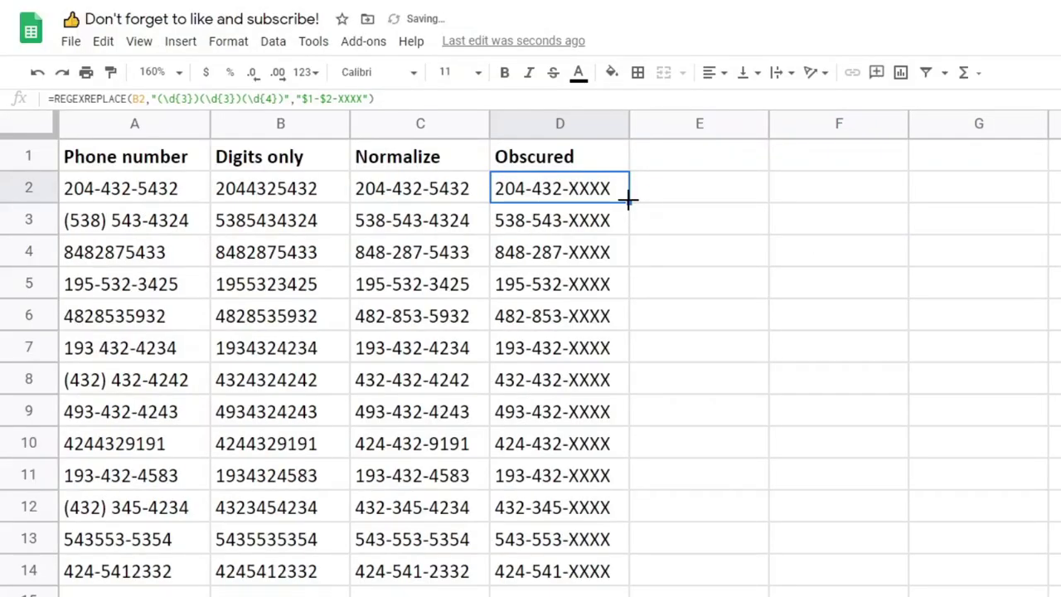
left_click(615, 381)
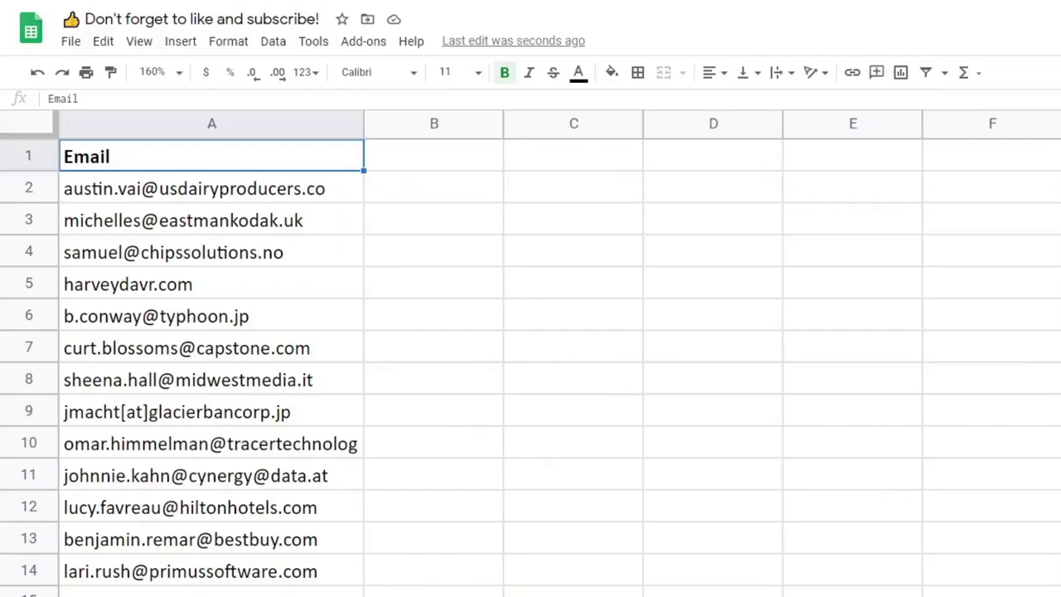
Step: Add a bold 'Valid' header in B1
left_click(437, 166)
type("Valid")
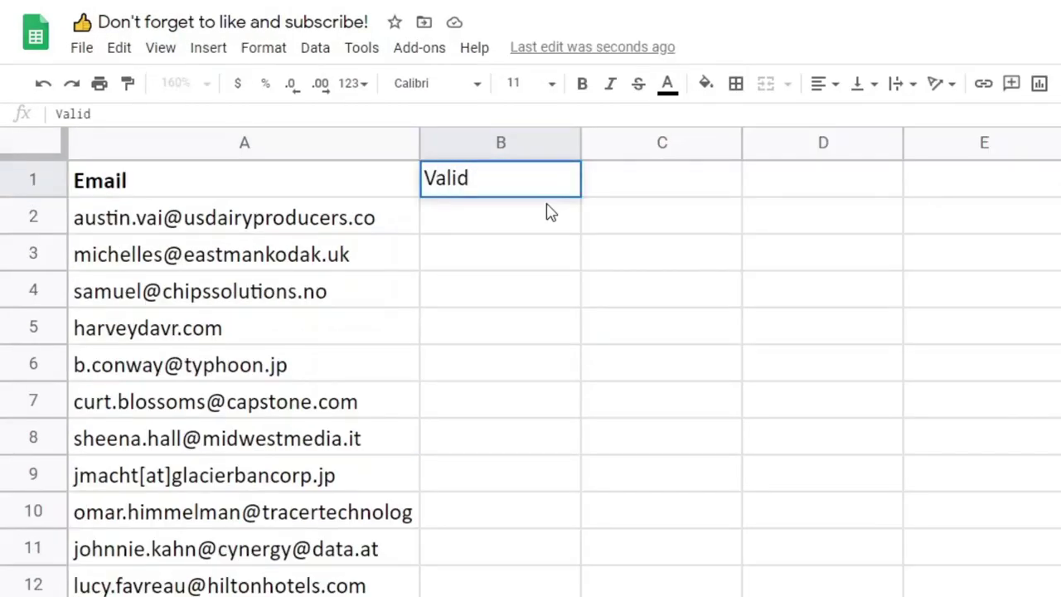
key("Return")
left_click(432, 195)
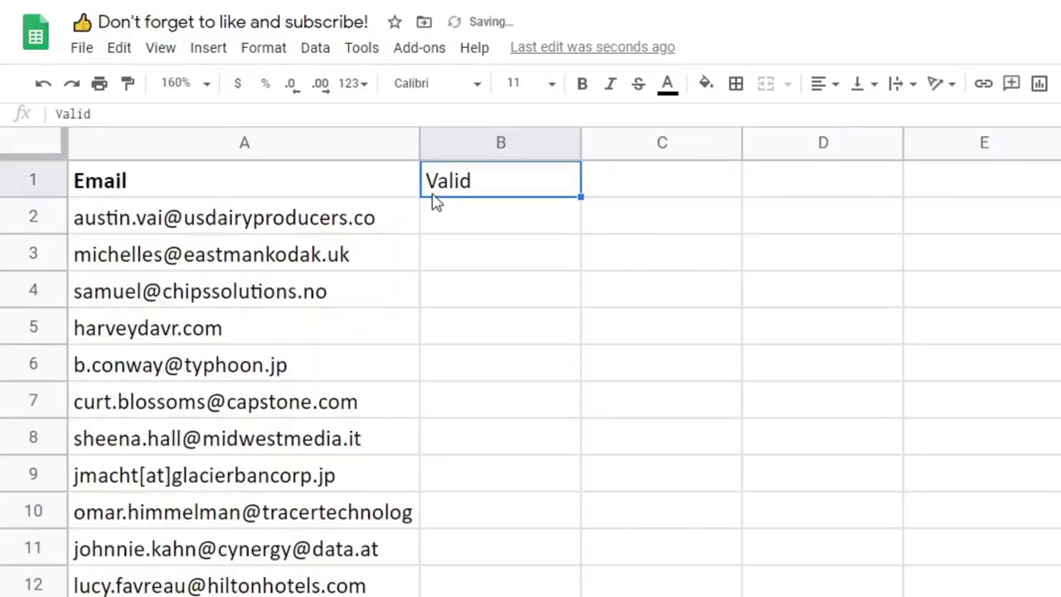
key("ctrl+b")
Step: Enter =REGEXMATCH(A2, ".+@.+") in B2 to check for text around an @
left_click(453, 229)
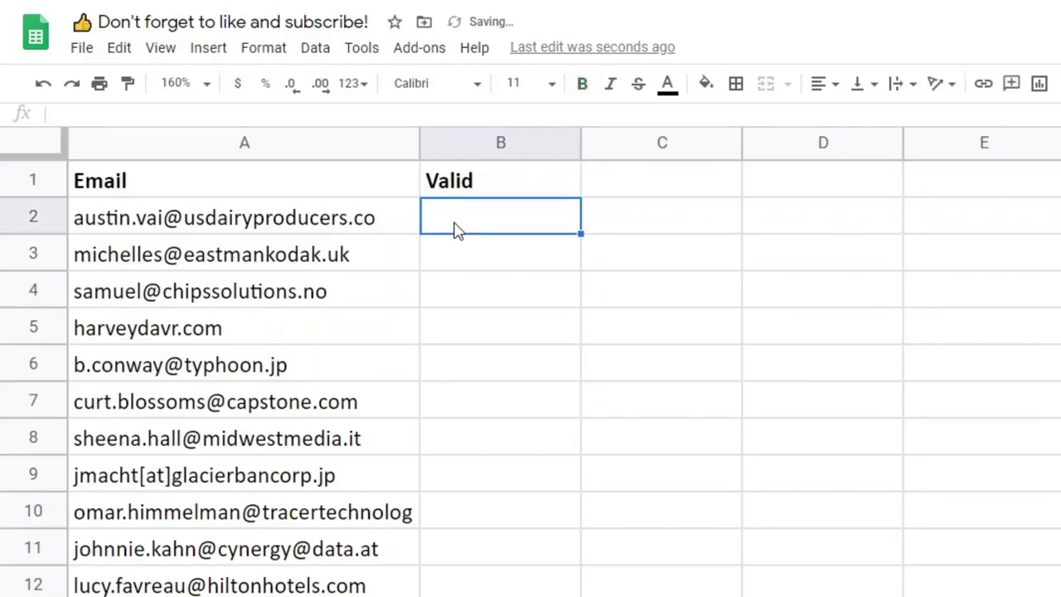
double_click(455, 225)
left_click(476, 253)
left_click(488, 233)
type("=RE")
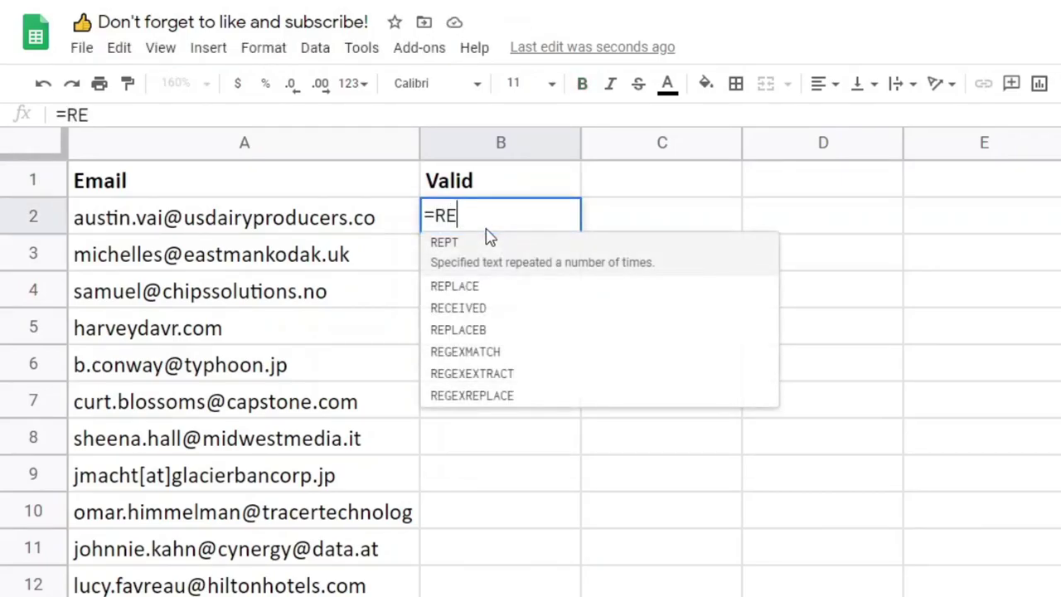
type("GEXMATCH")
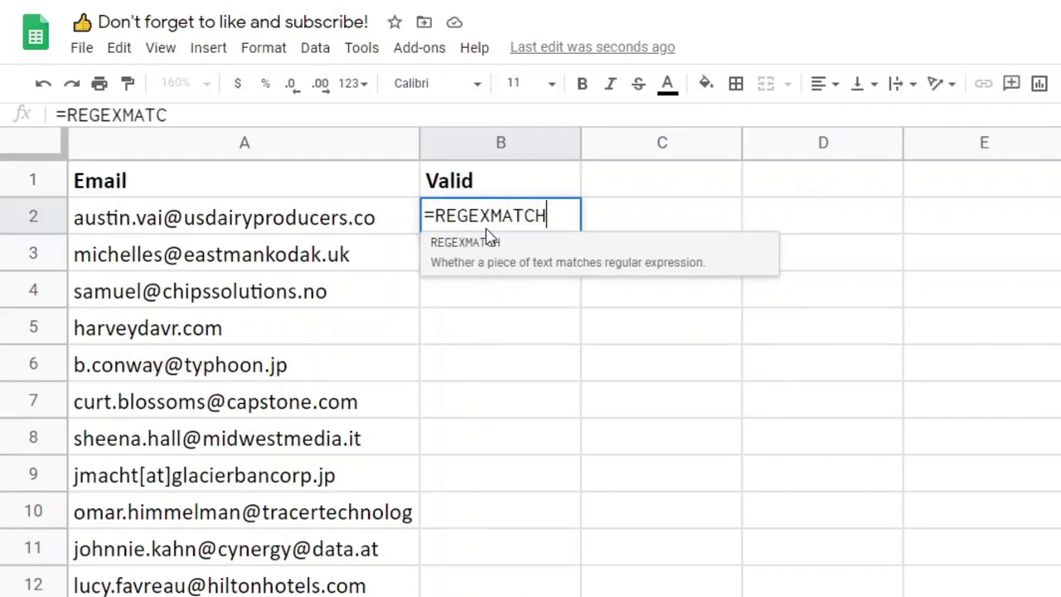
type("(")
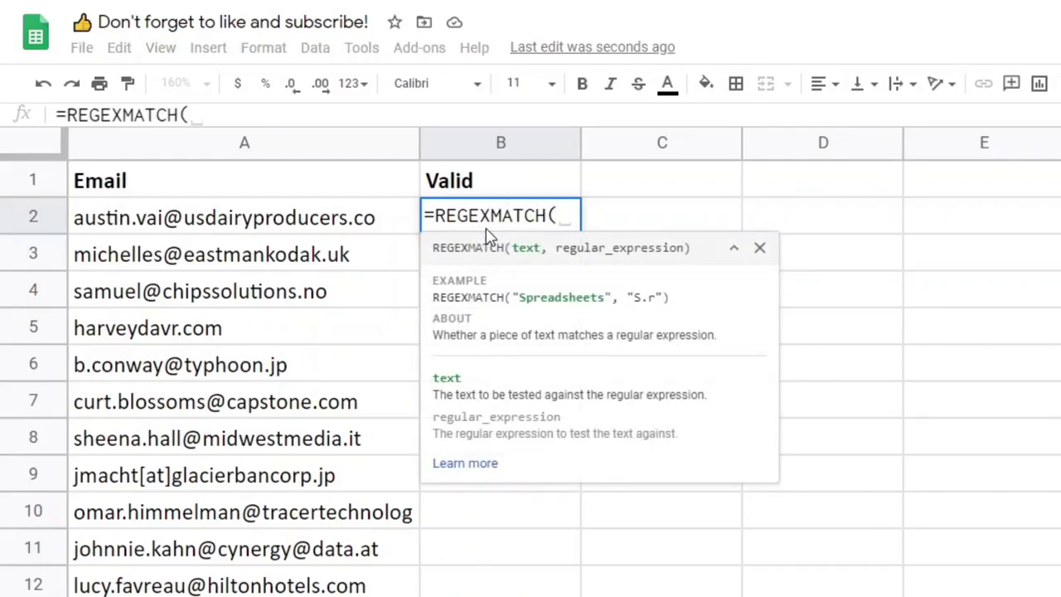
left_click(344, 217)
type(",")
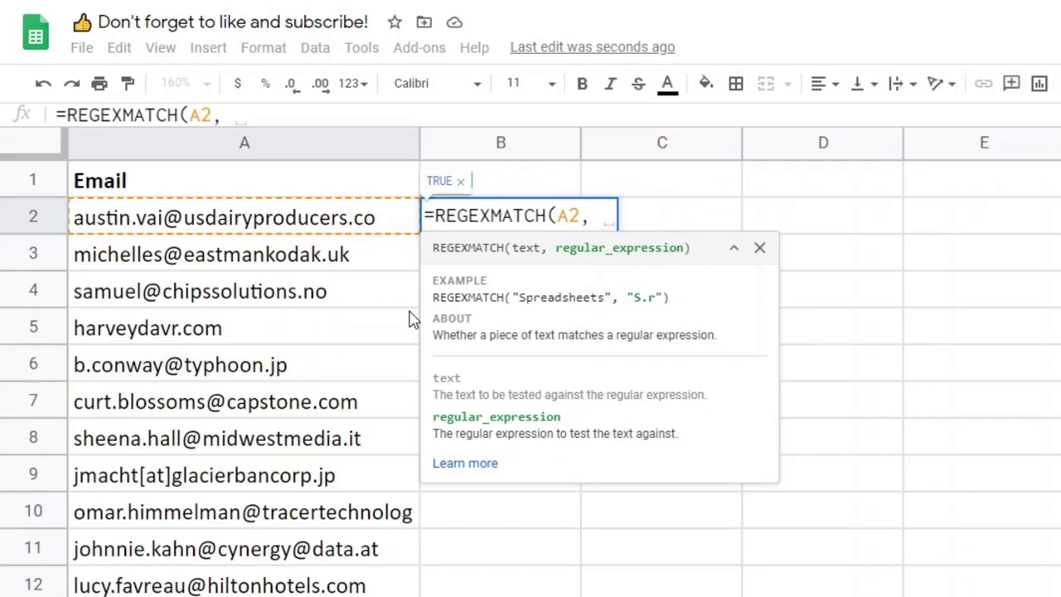
type("\".")
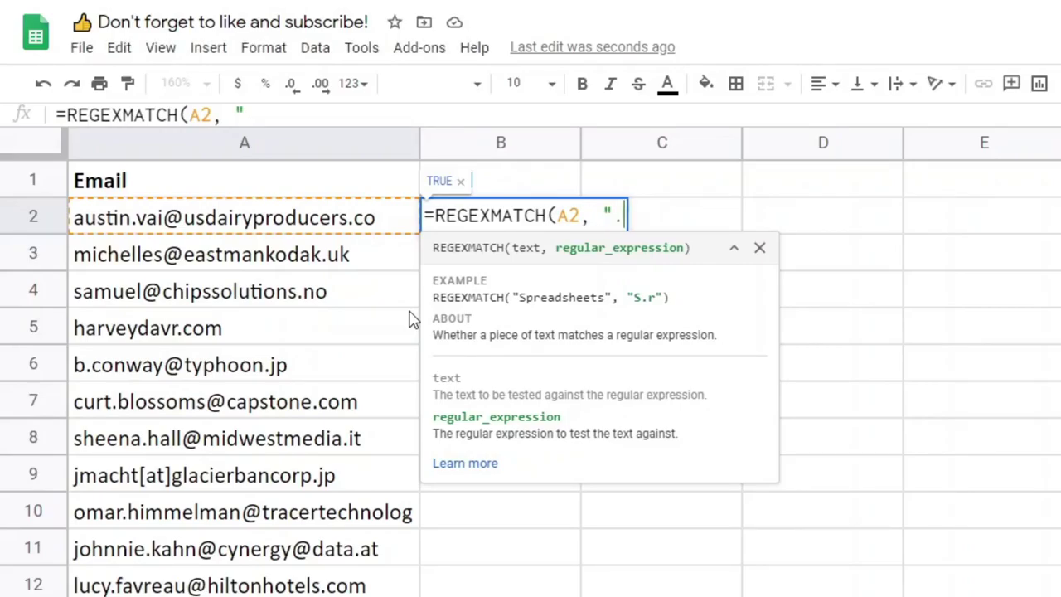
type("+@.+\")")
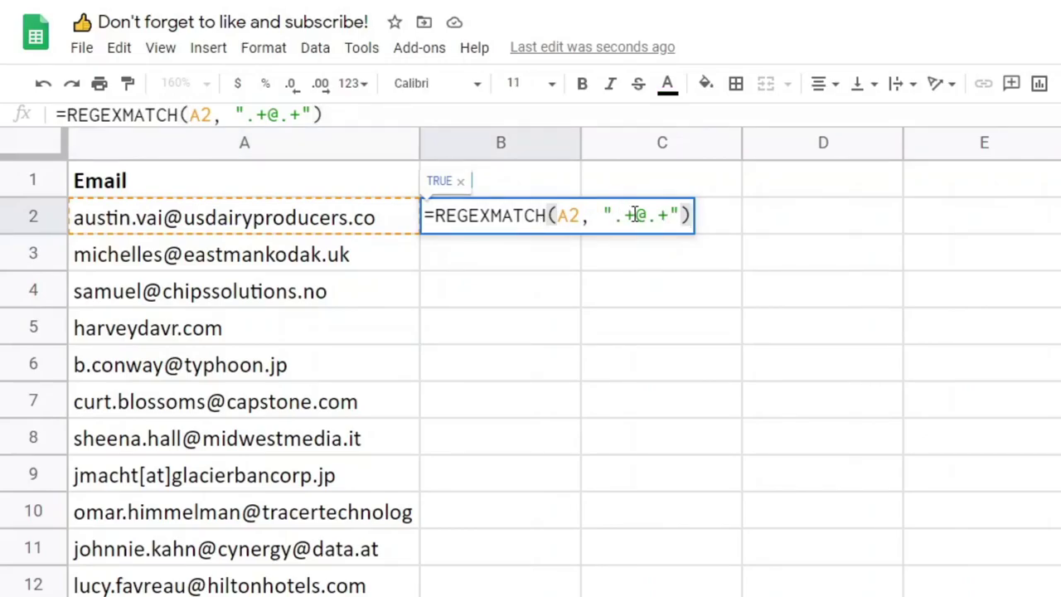
key("Escape")
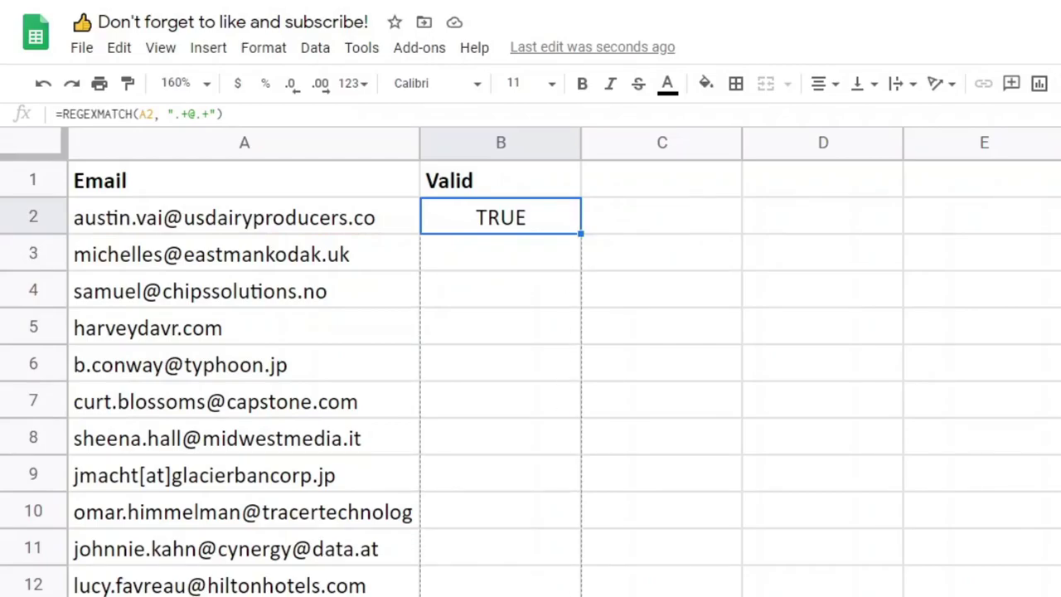
Step: Fill the Valid check down to row 14 and inspect the FALSE rows 5 and 9 and the double-@ row 11
key("ctrl+shift+Down")
key("ctrl+d")
left_click(572, 336)
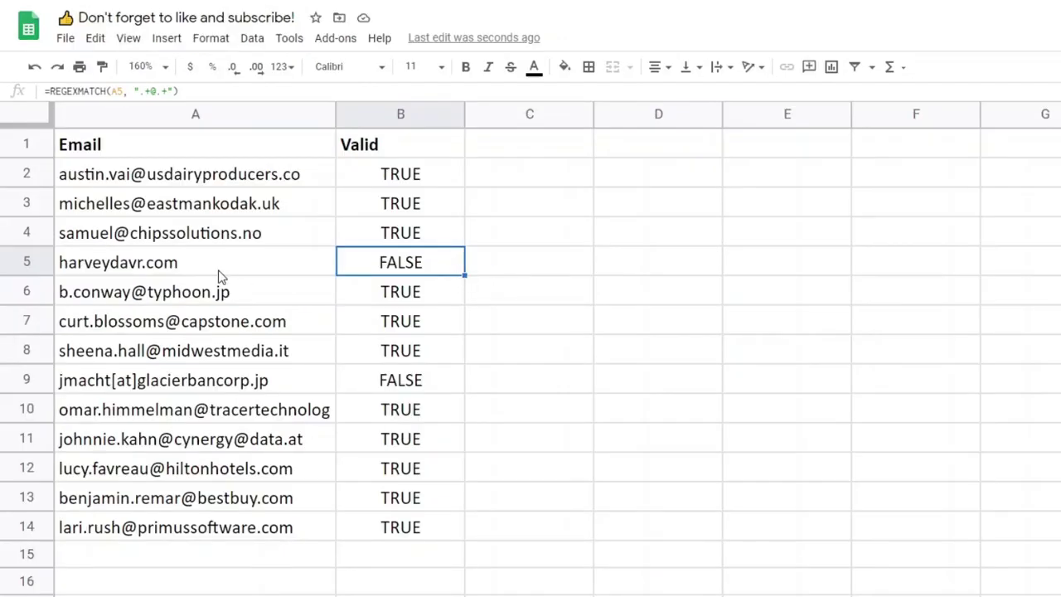
left_click(277, 338)
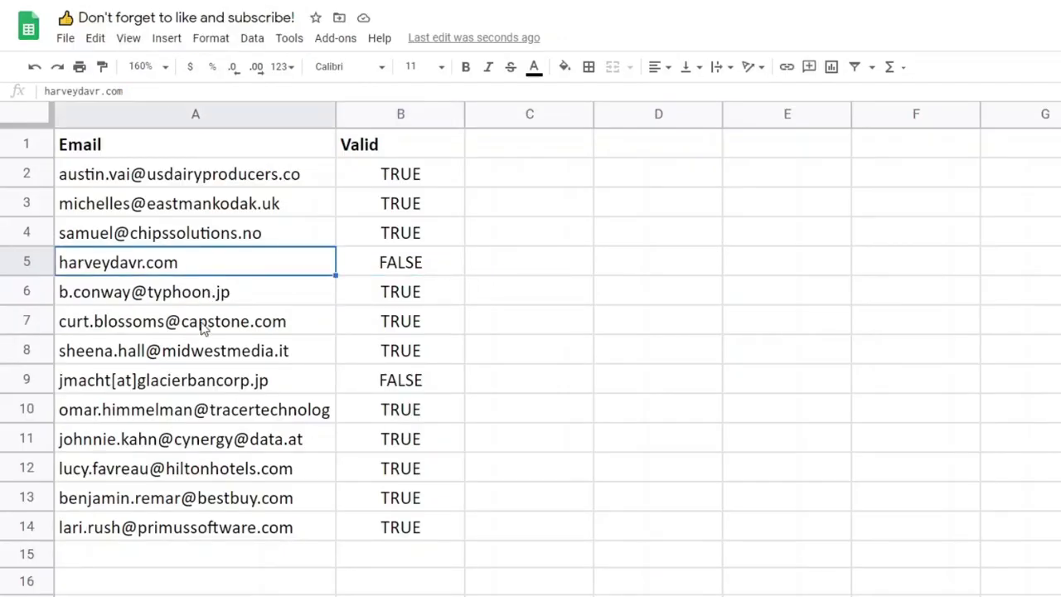
left_click(189, 385)
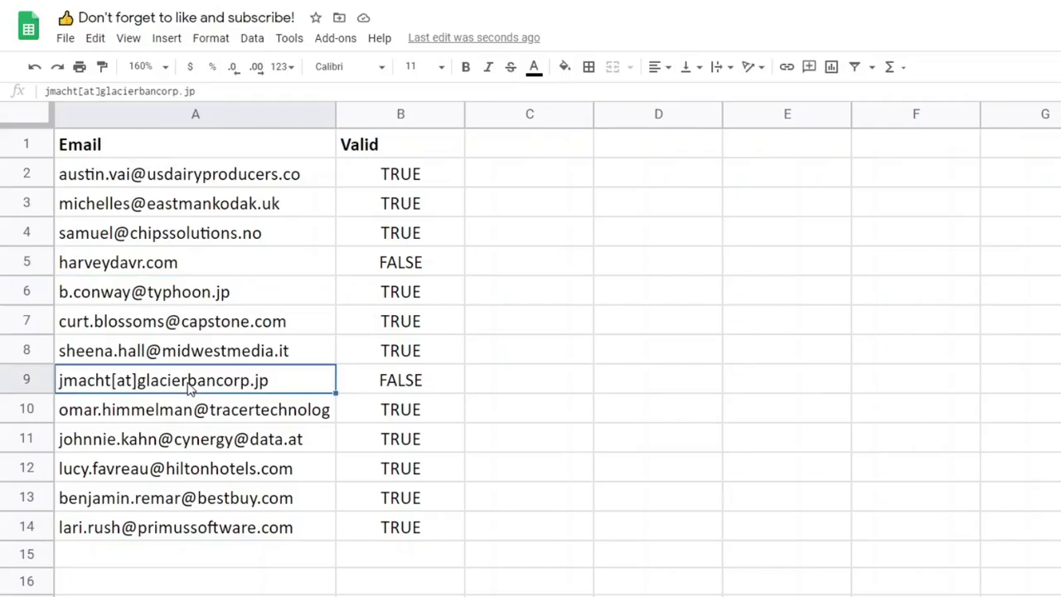
left_click(402, 390)
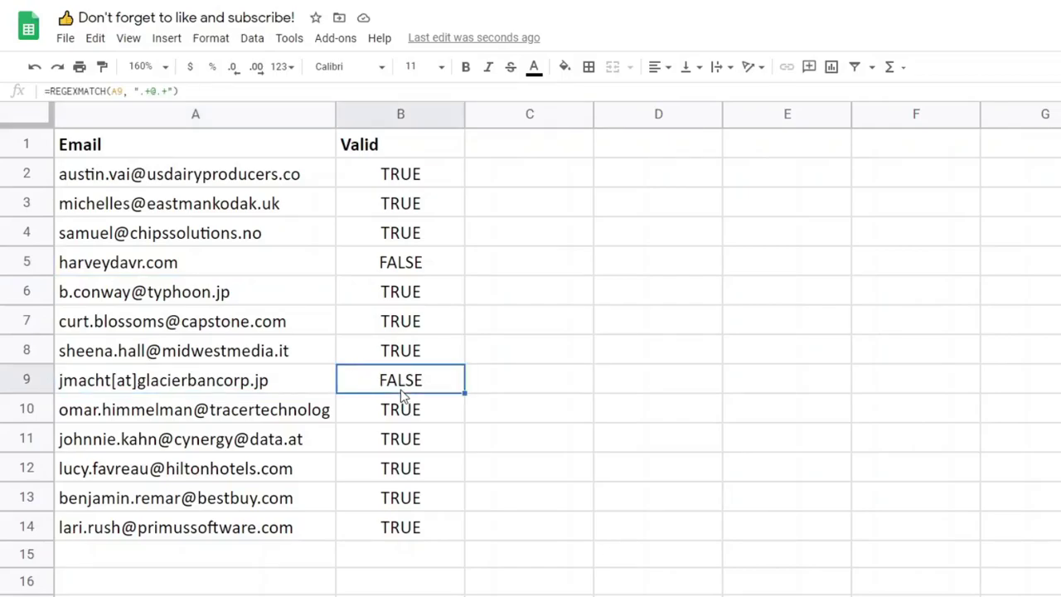
left_click(412, 262)
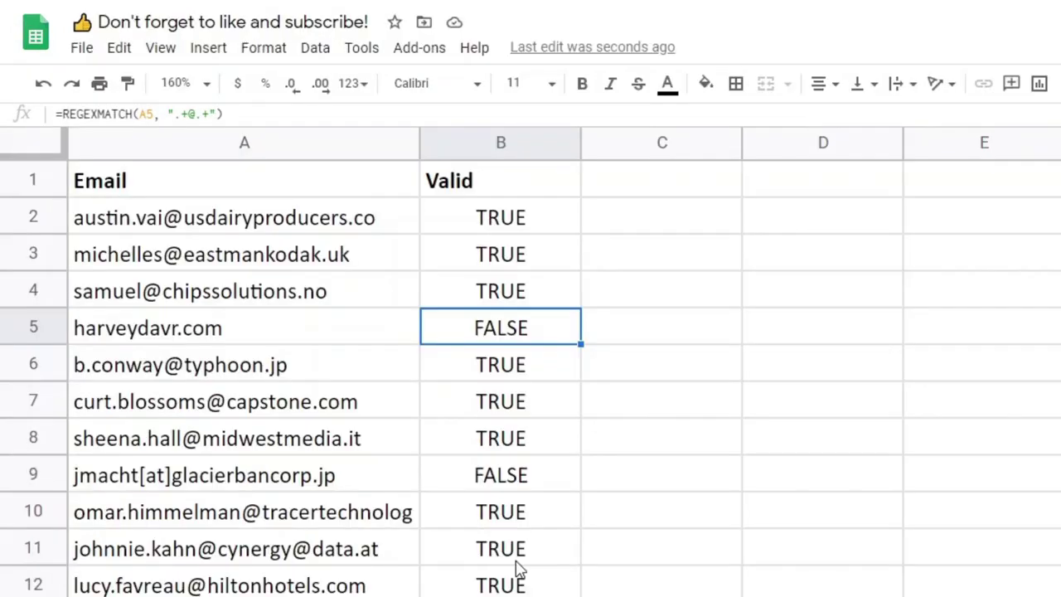
left_click(285, 551)
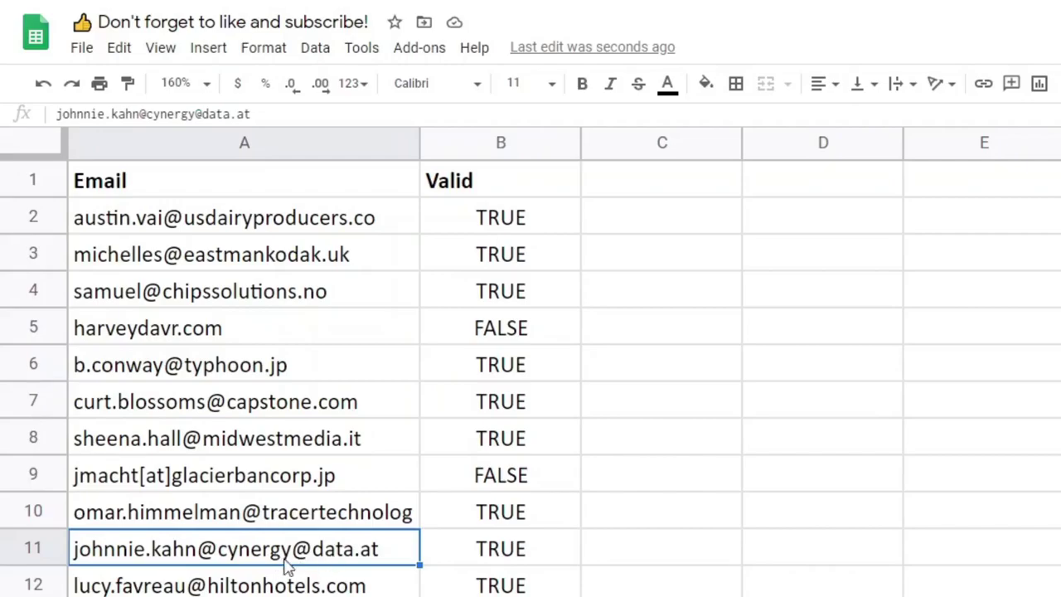
left_click(495, 225)
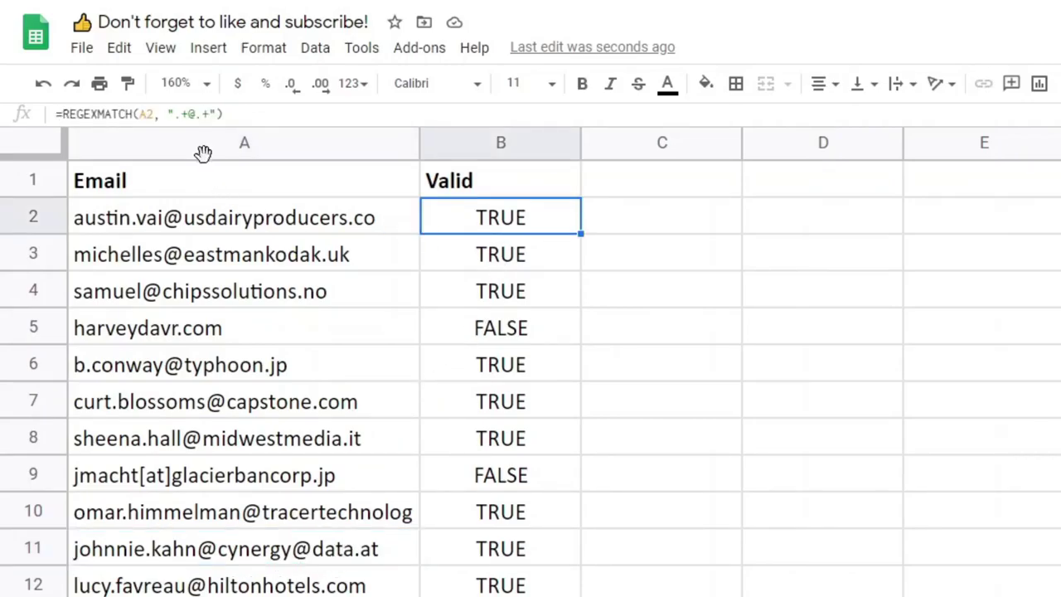
Step: Change B2's pattern to the stricter "^[^@]+@[^@]+$"
double_click(465, 222)
left_click(635, 216)
key("Left")
key("Left")
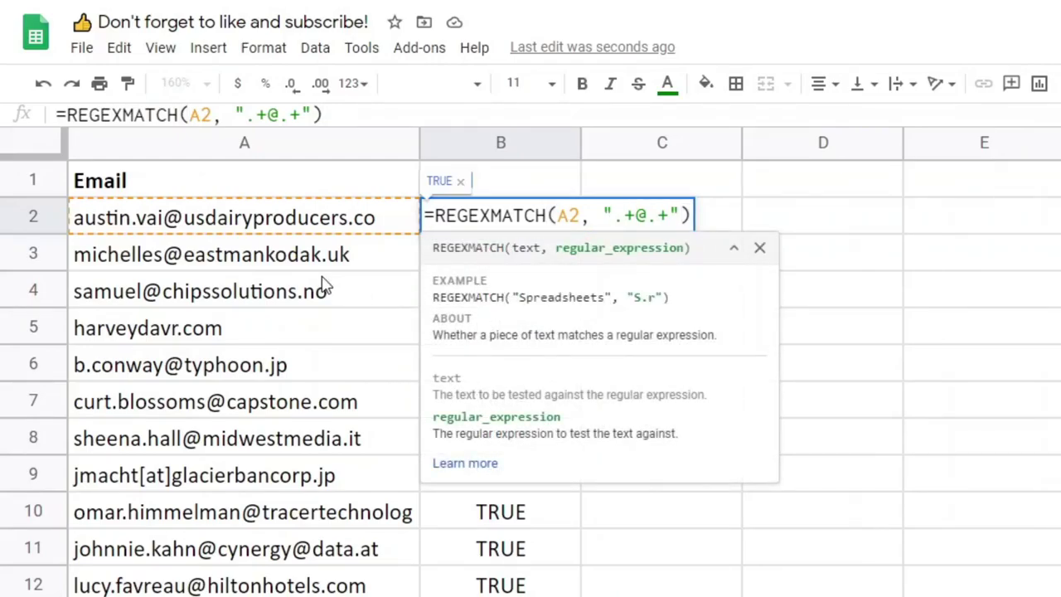
type("^")
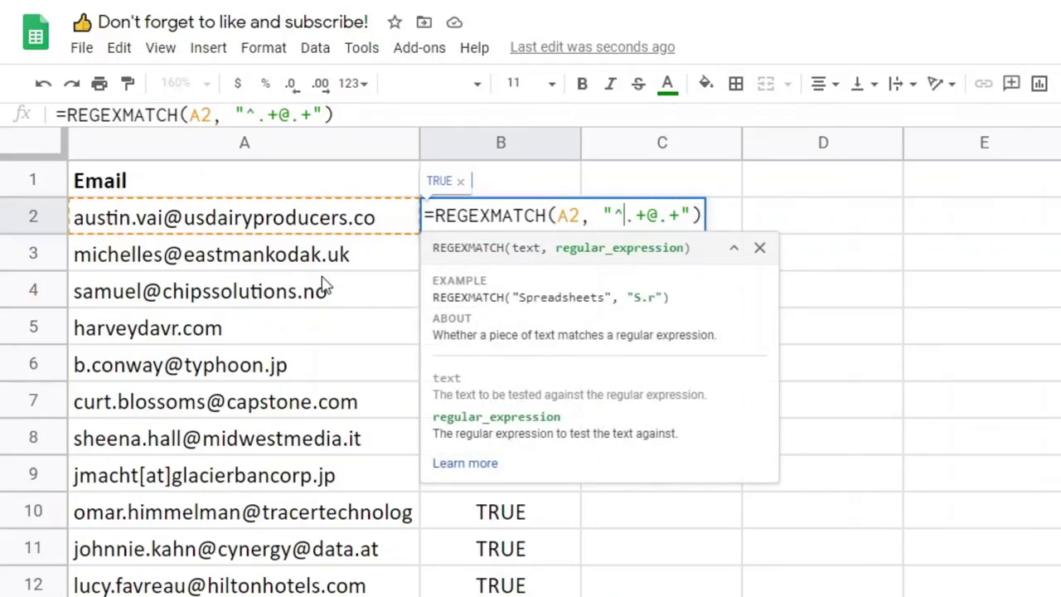
left_click(678, 214)
type("$")
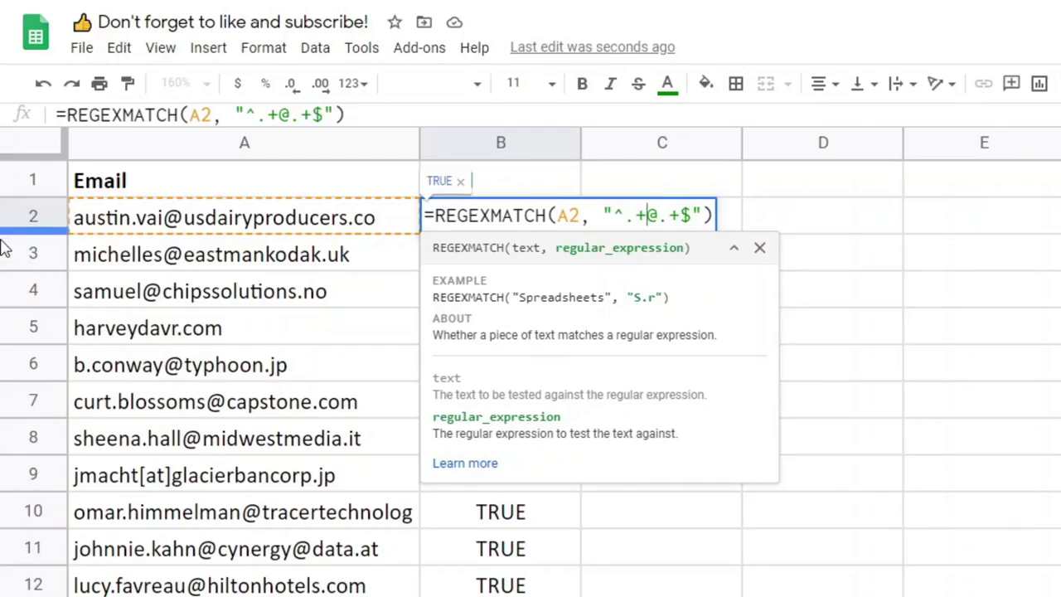
key("BackSpace")
type("[")
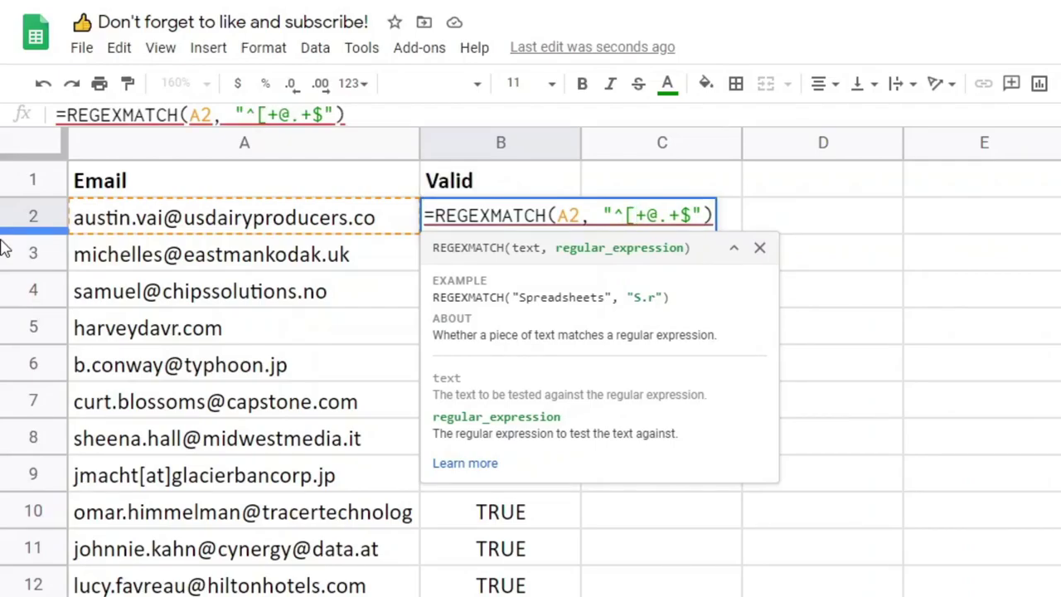
type("^")
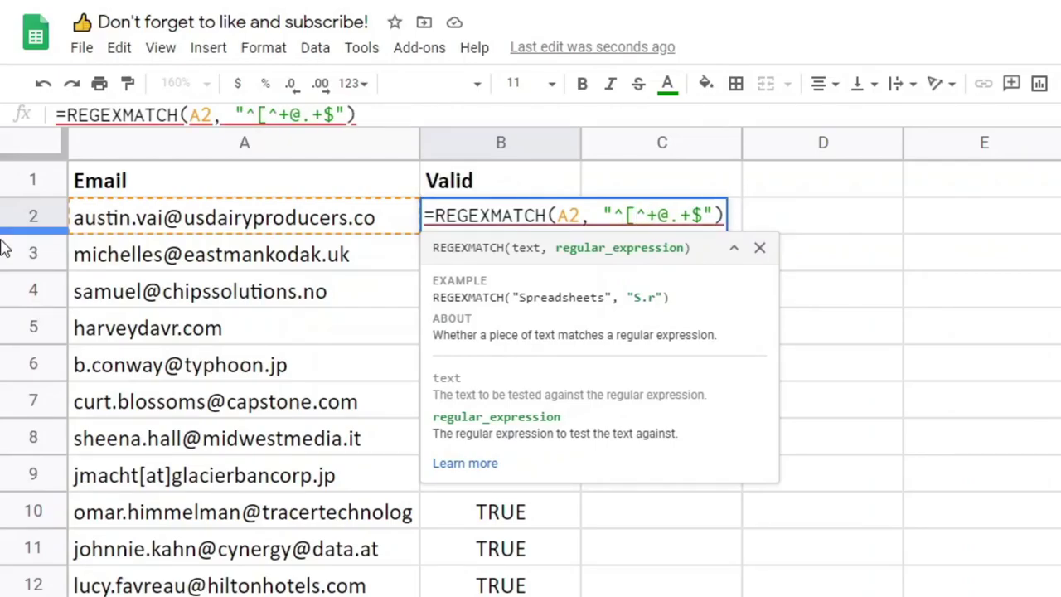
type("@]")
key("Right")
key("Right")
key("BackSpace")
type("[^@]")
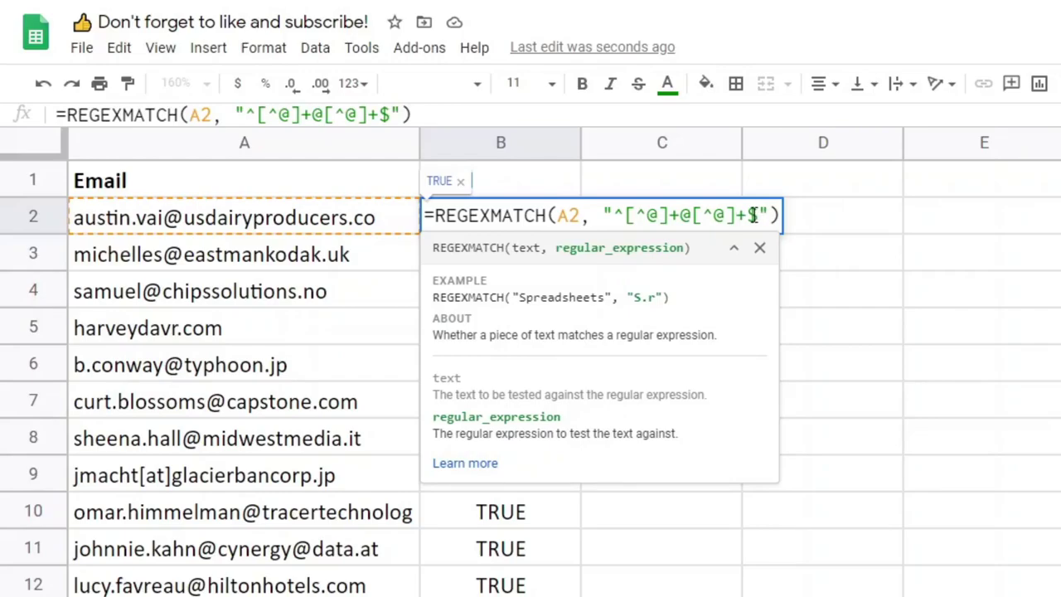
key("Return")
Step: Fill the stricter check down to B12 and check the double-@ address in row 11
left_click(550, 230)
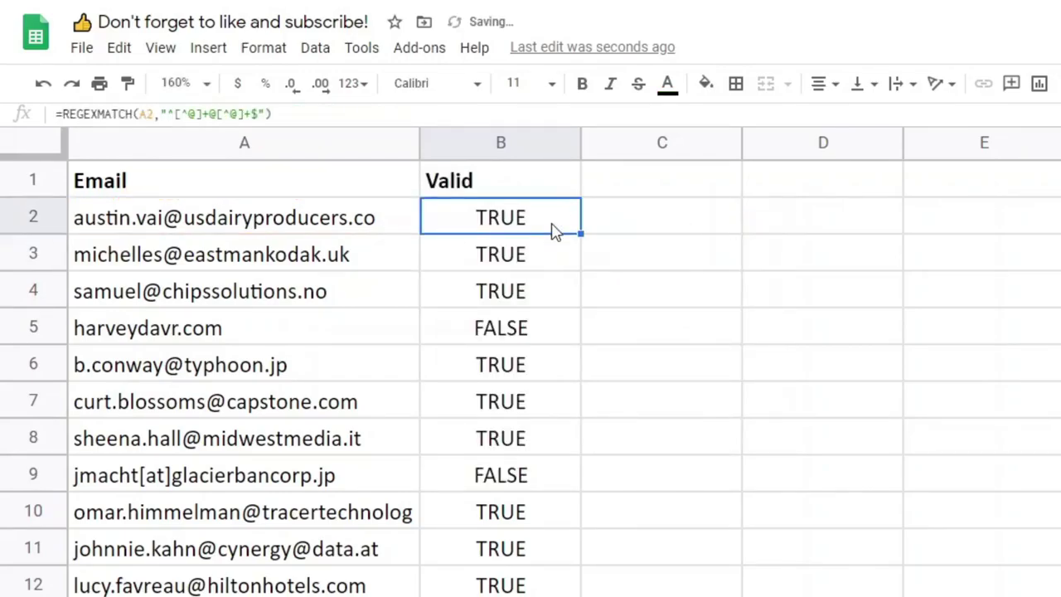
left_click_drag(580, 234, 574, 593)
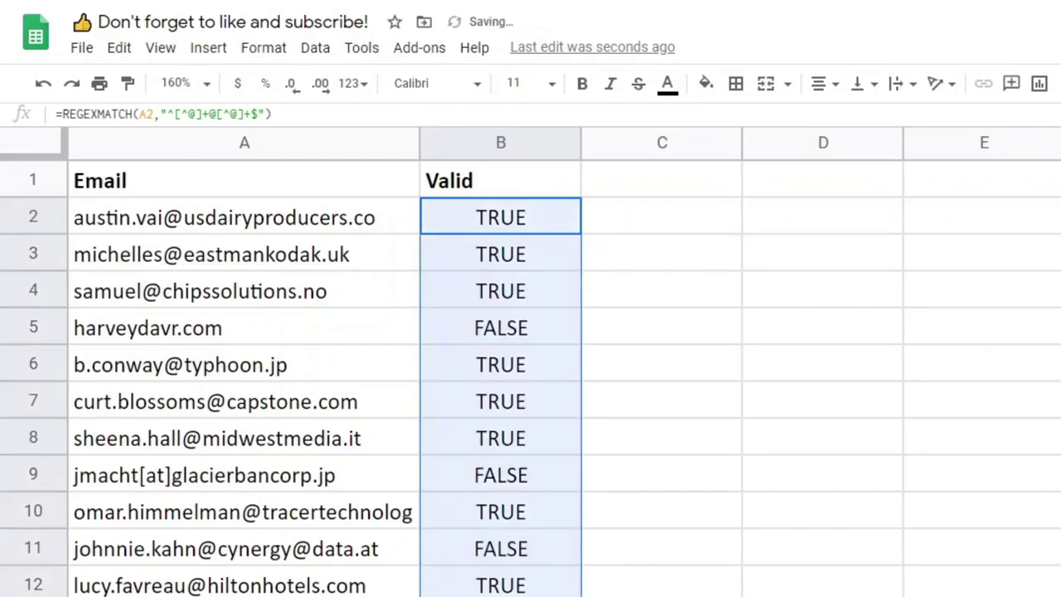
left_click(300, 555)
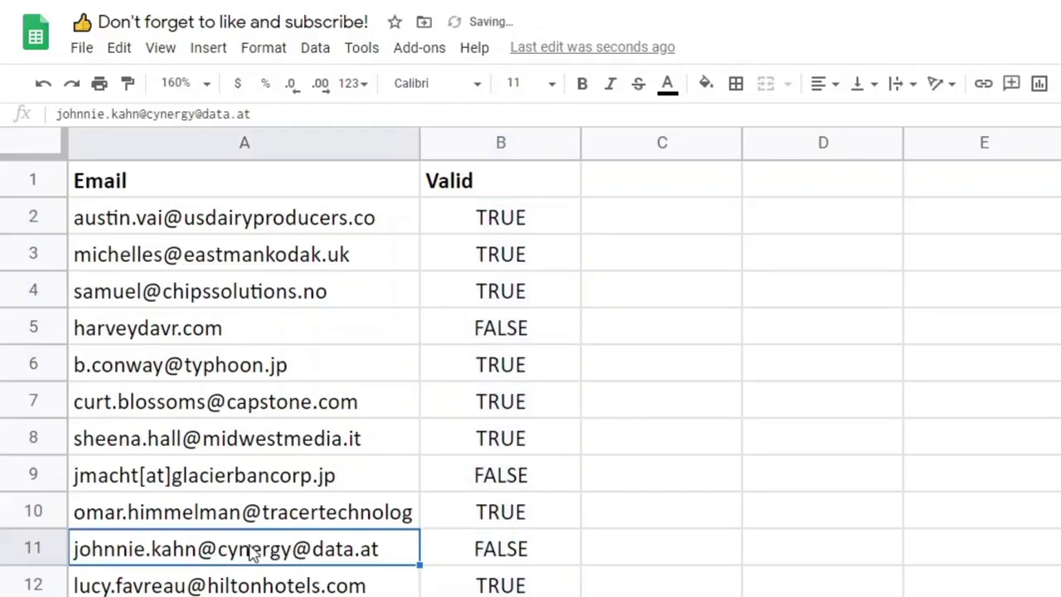
Step: Add a bold 'Gender' header in B1 on the Bio sheet
left_click(502, 558)
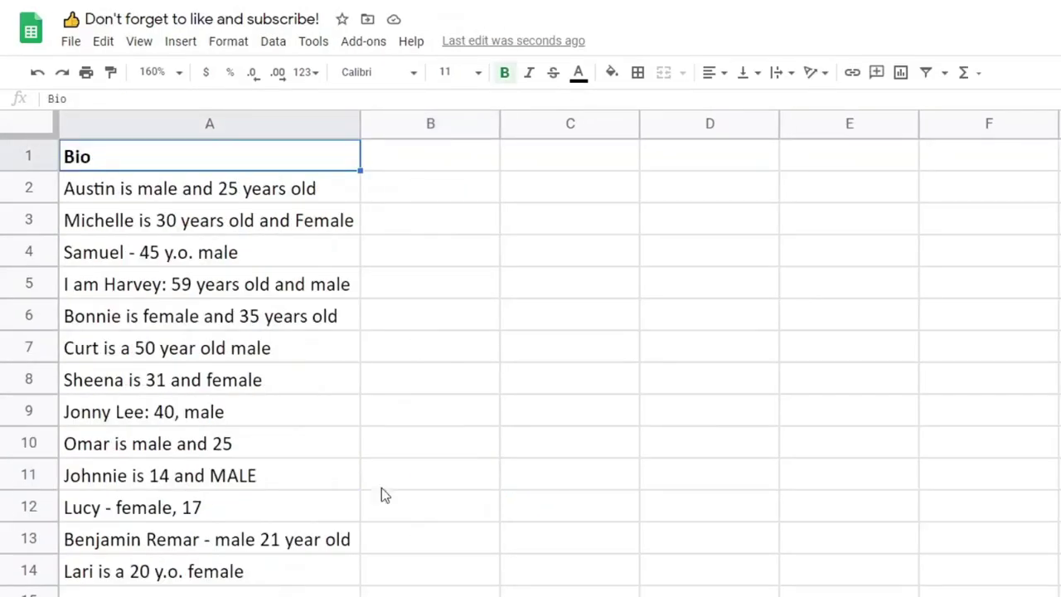
left_click(442, 195)
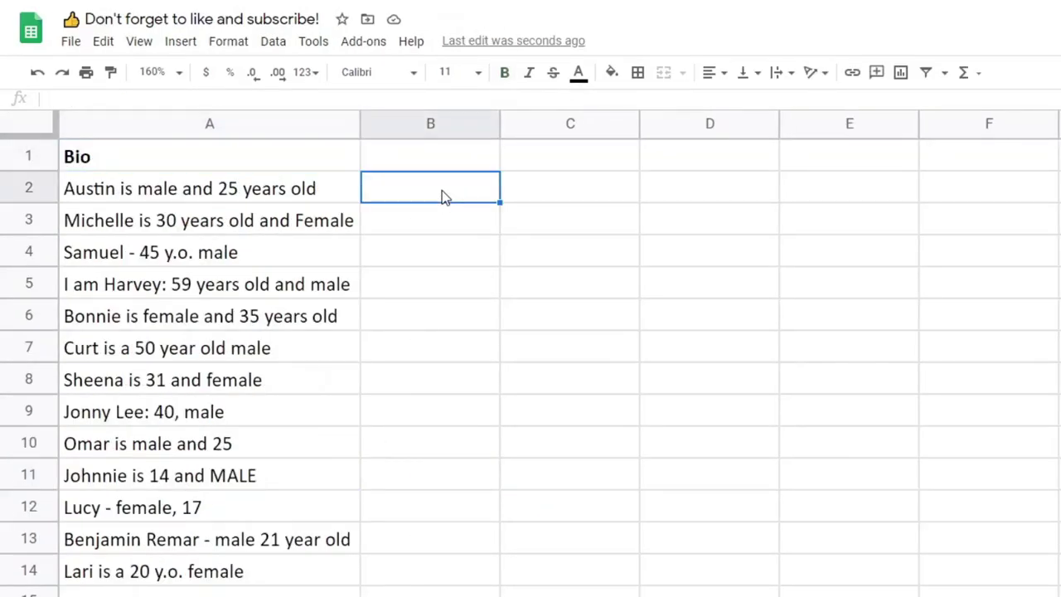
left_click(402, 165)
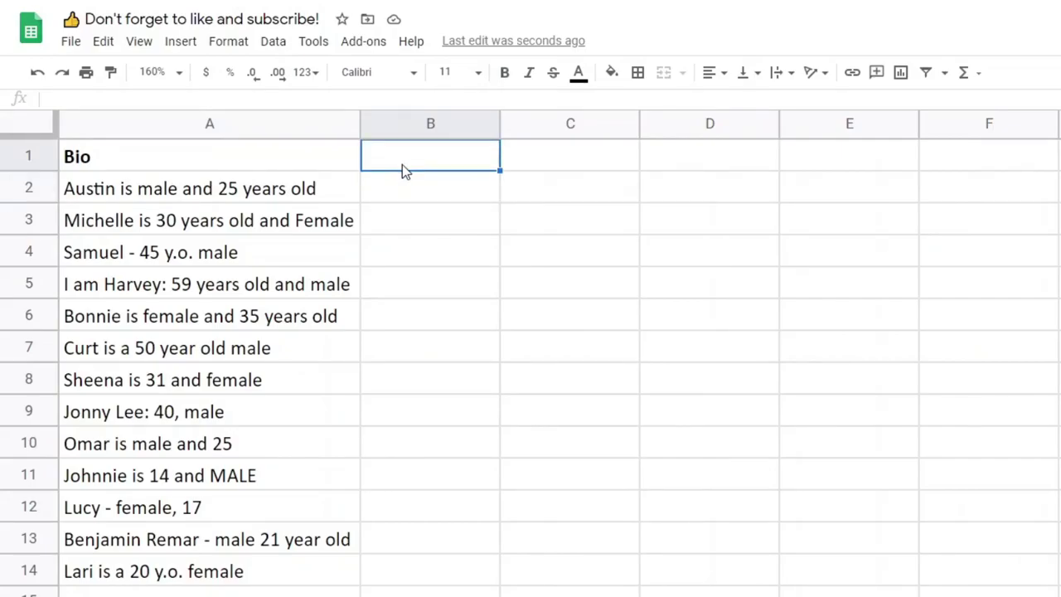
type("Gender")
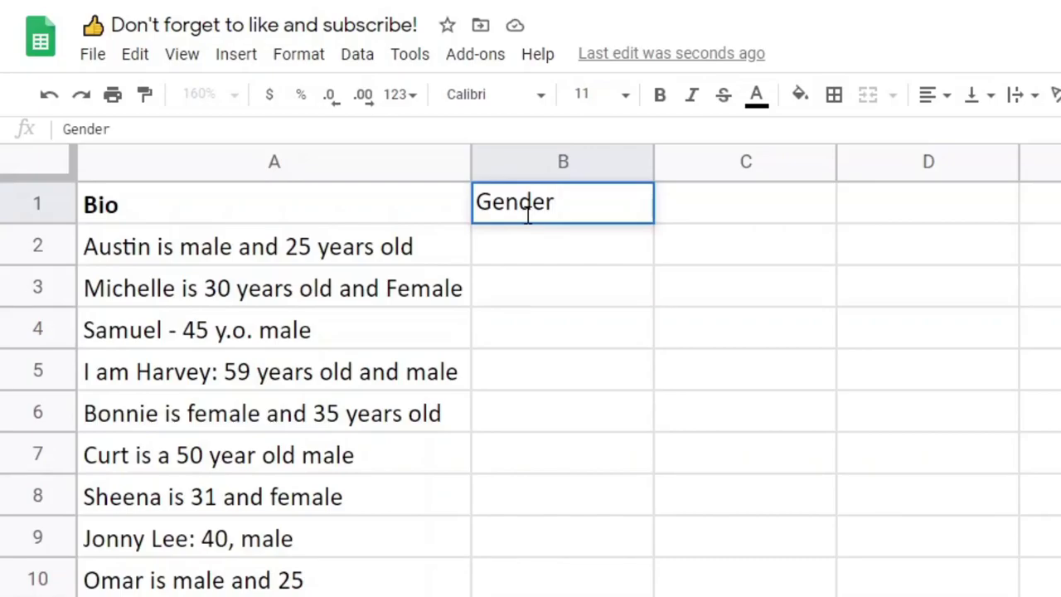
key("Return")
left_click(527, 217)
key("ctrl+b")
Step: Type =REGEXEXTRACT(A2, "(male|female)") into B2
left_click(556, 257)
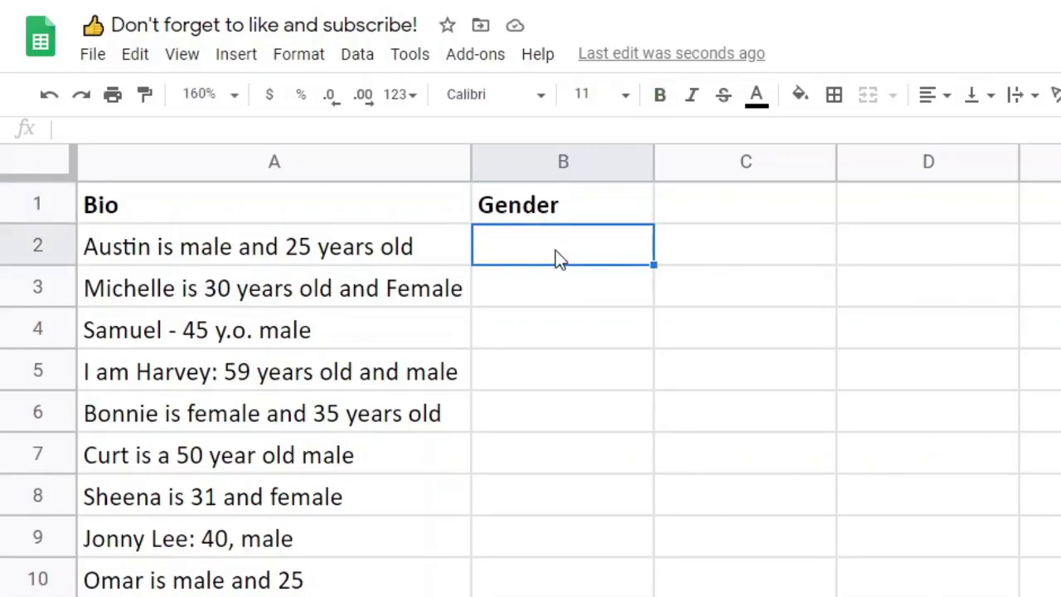
type("=REGE")
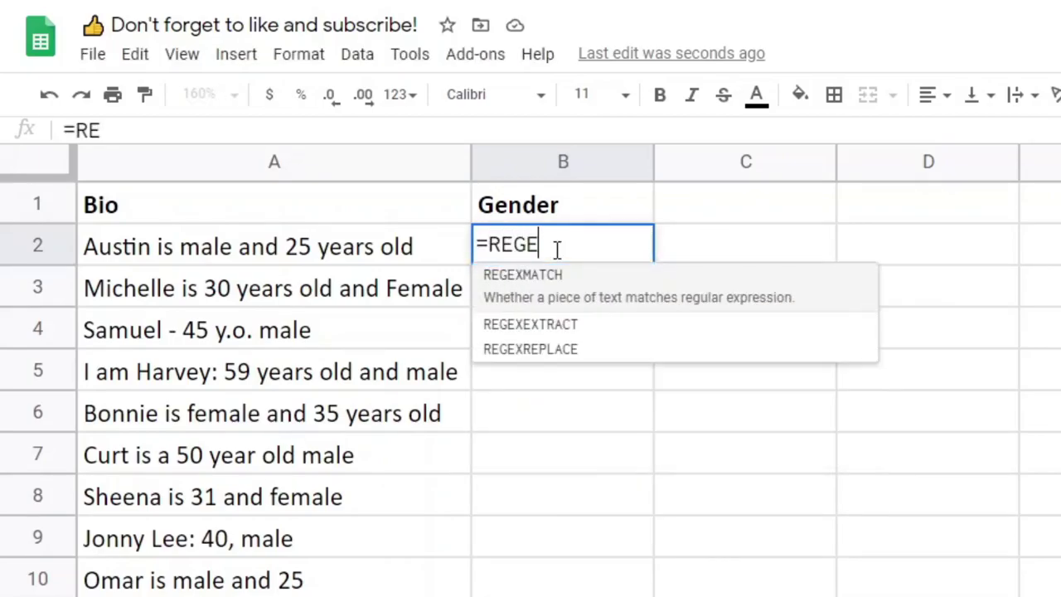
type("XEXTRACT(")
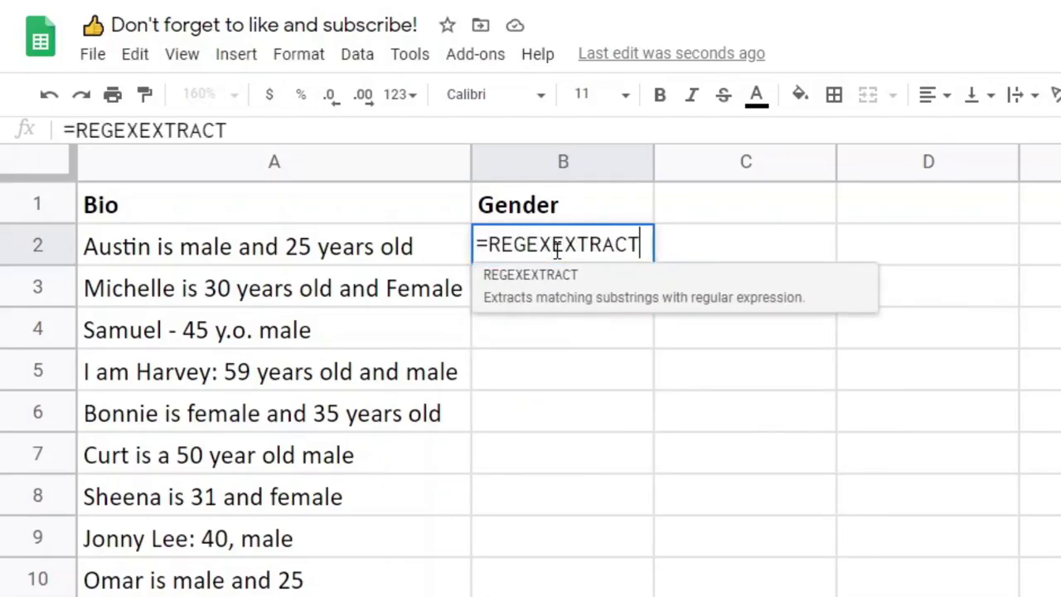
left_click(421, 260)
type(", \"")
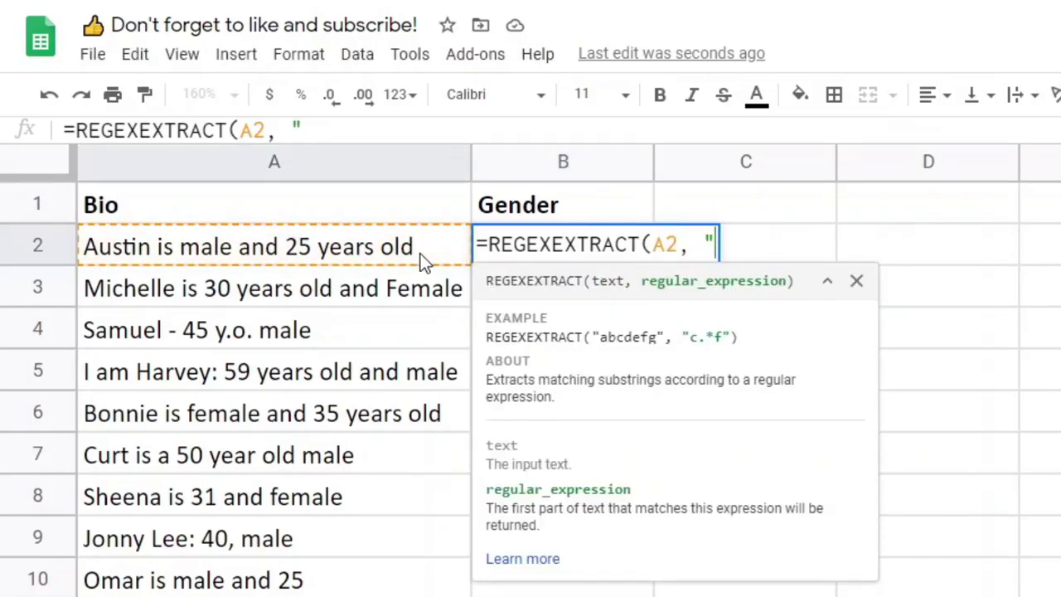
type("(ma")
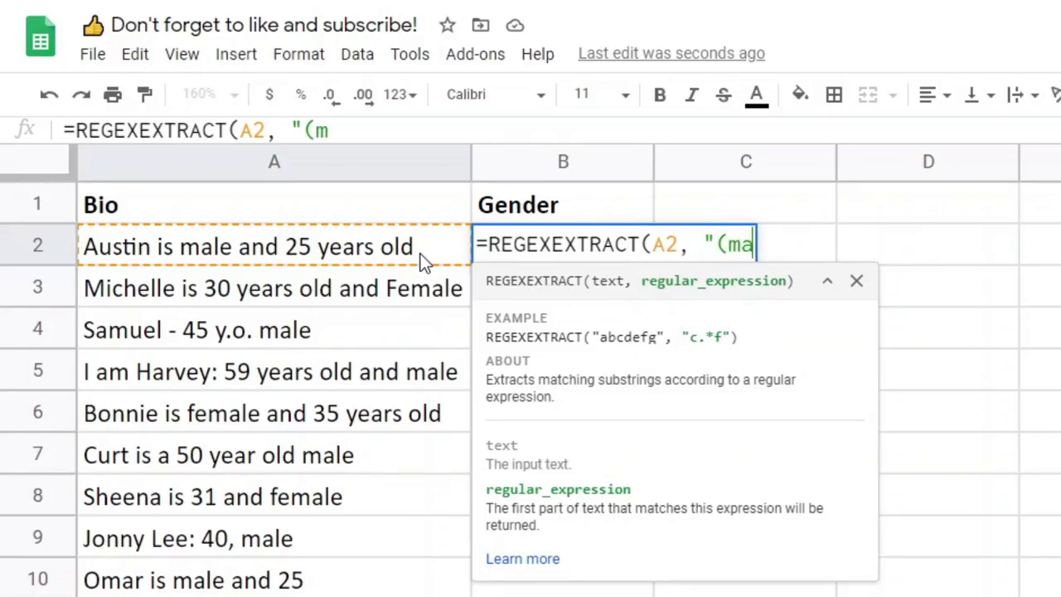
type("le|female")
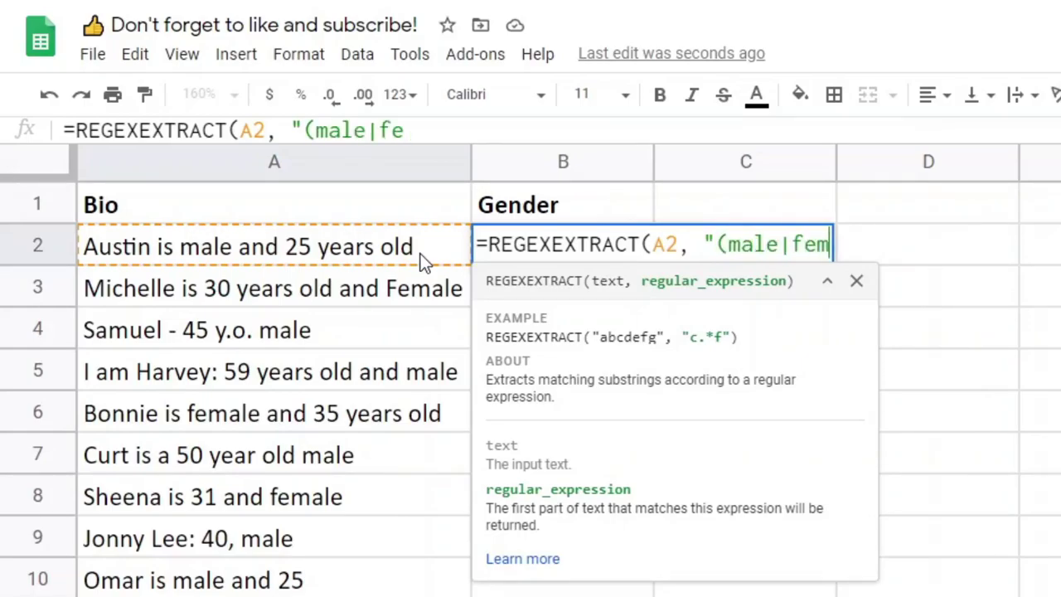
type(")")
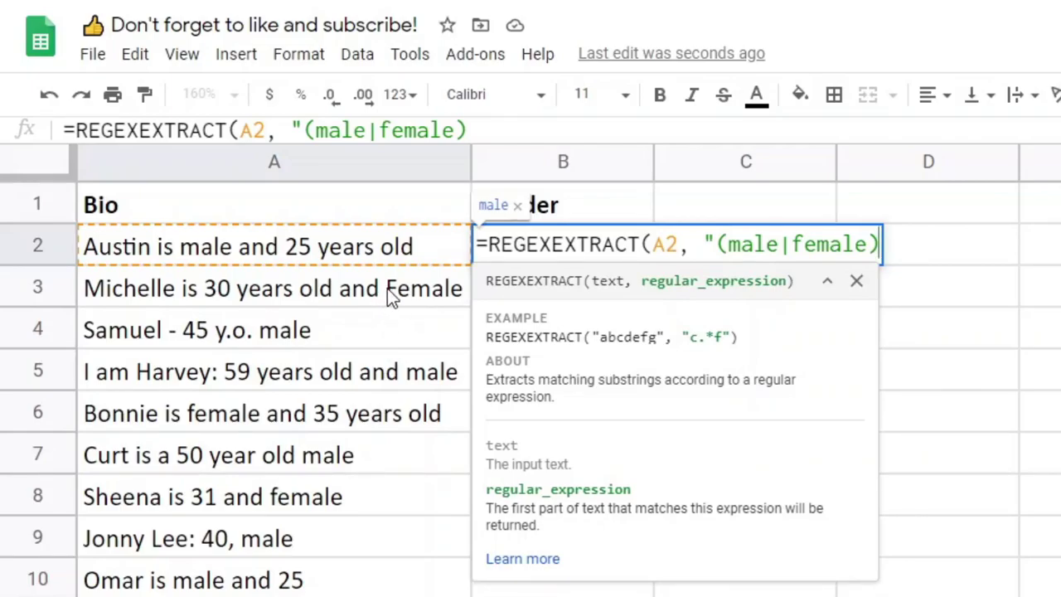
type("\")")
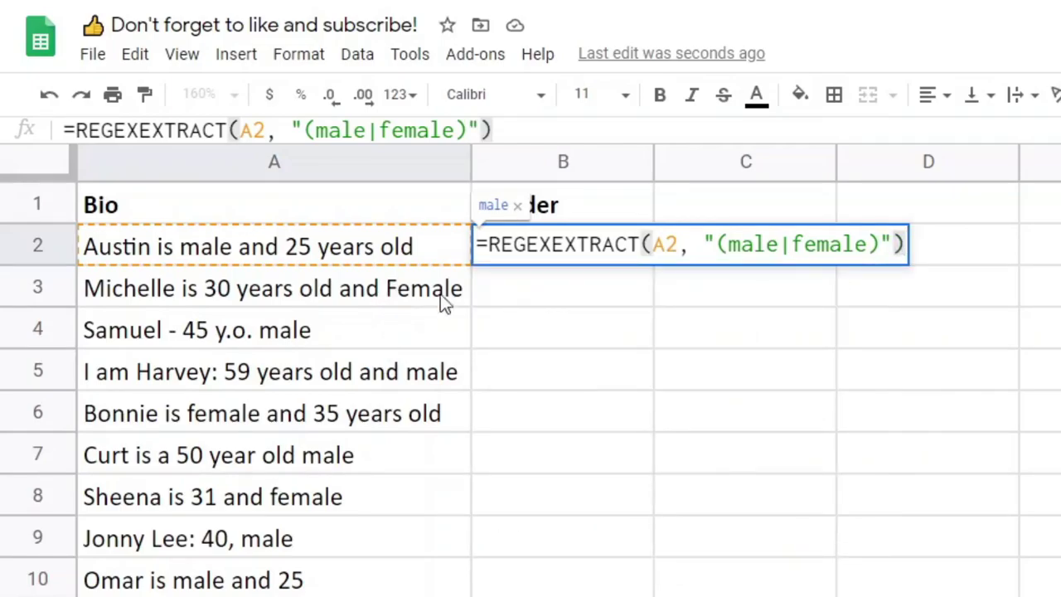
left_click(716, 244)
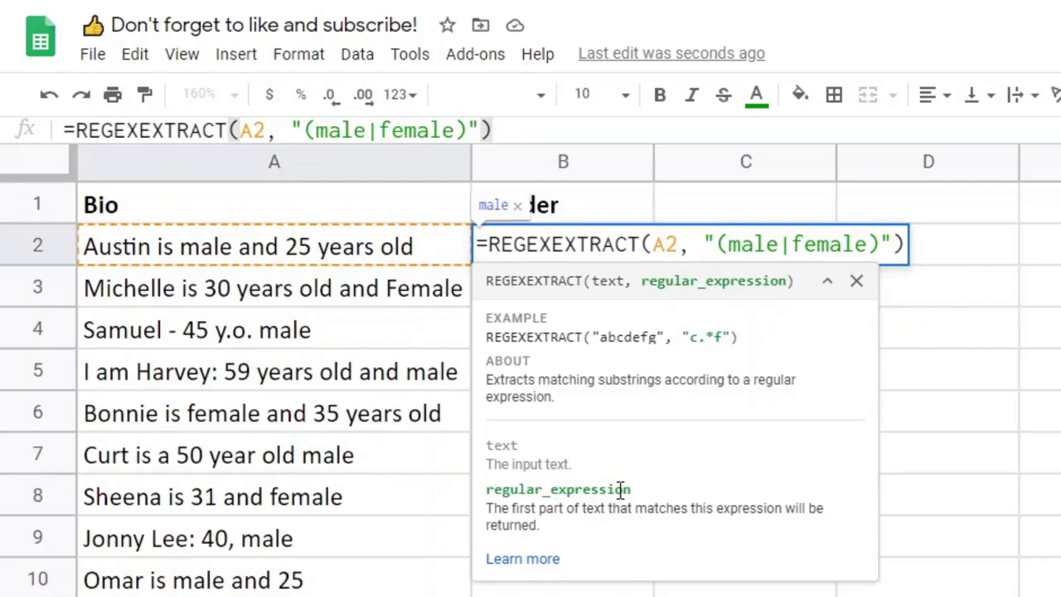
Step: Add the (?i) flag so B2's male/female extraction ignores case, and fill it down column B
type("(")
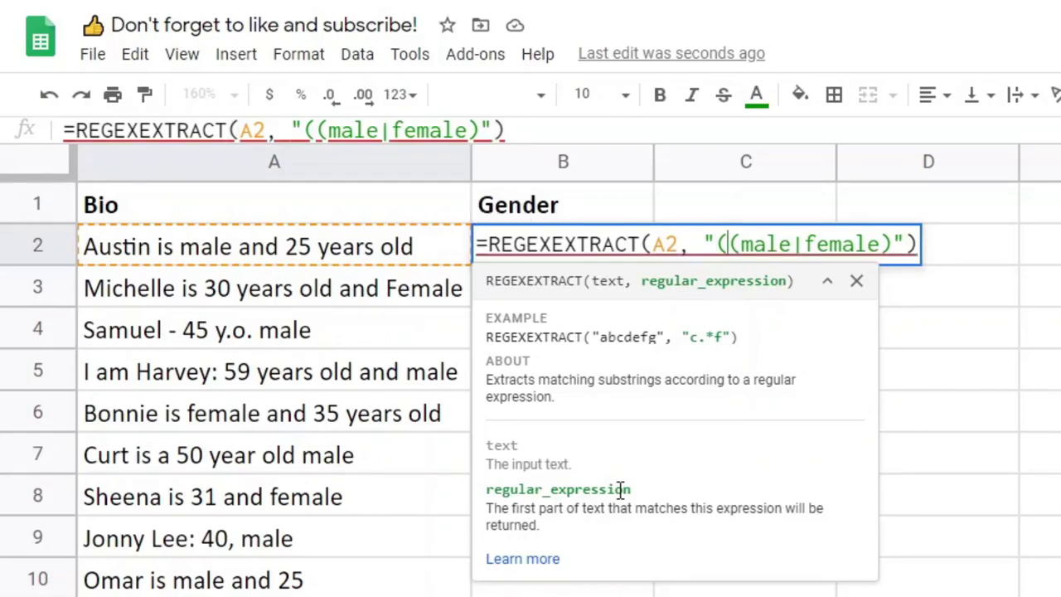
type("?i)")
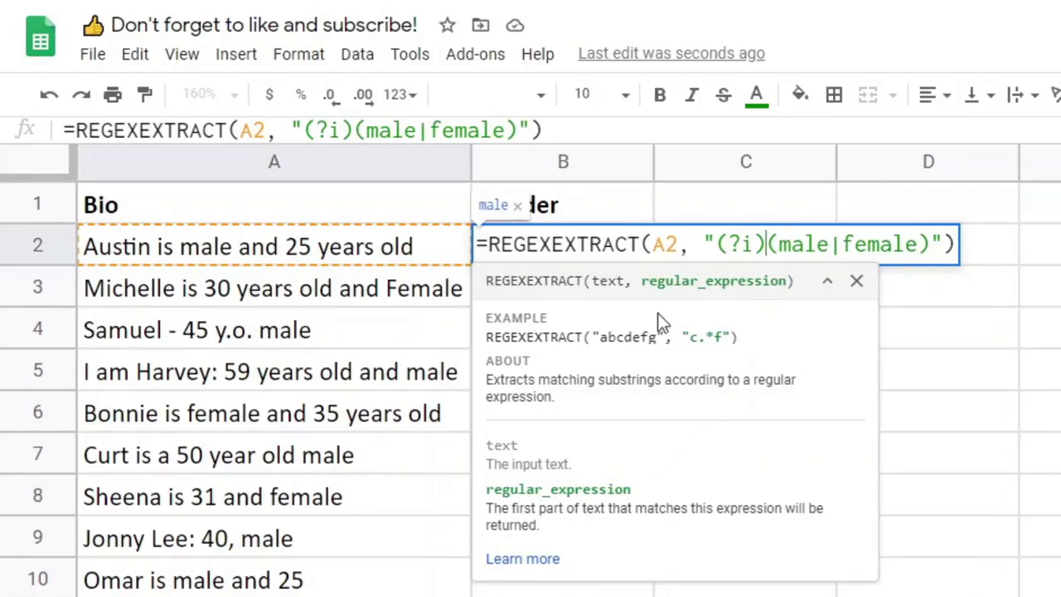
left_click_drag(716, 245, 769, 245)
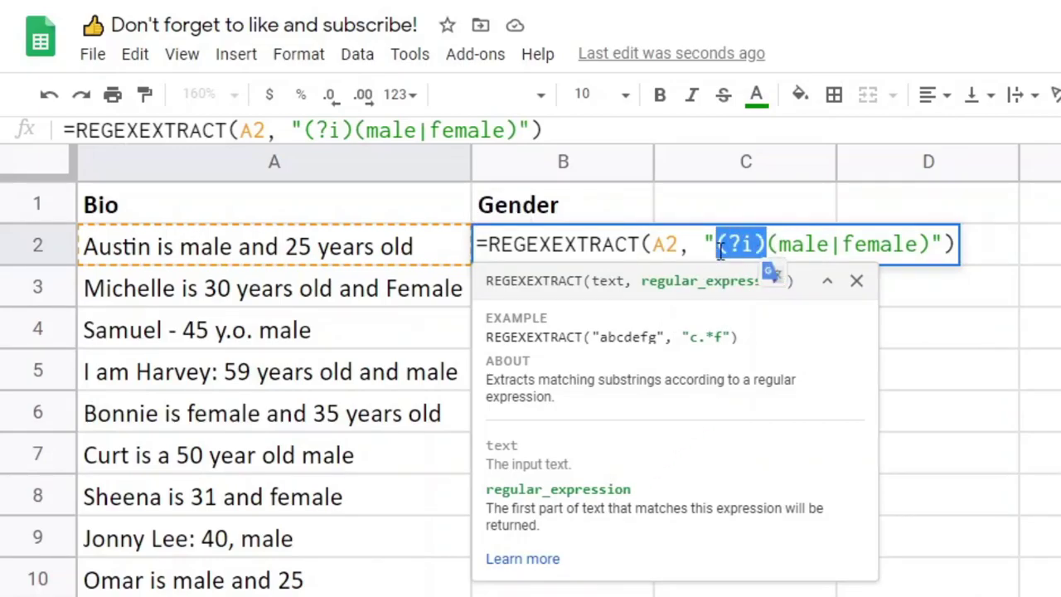
left_click(769, 244)
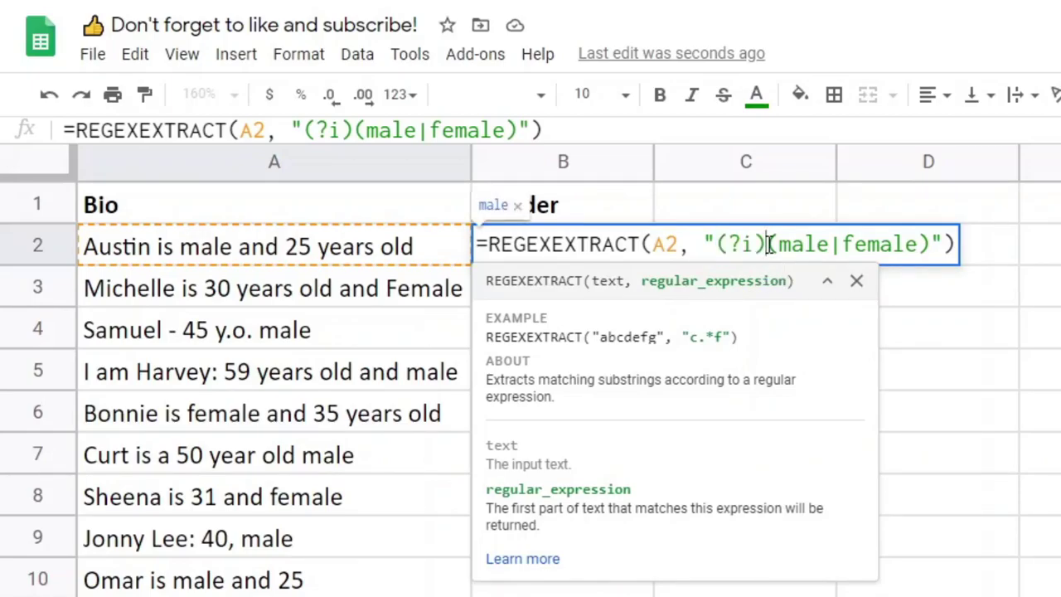
left_click_drag(769, 244, 719, 247)
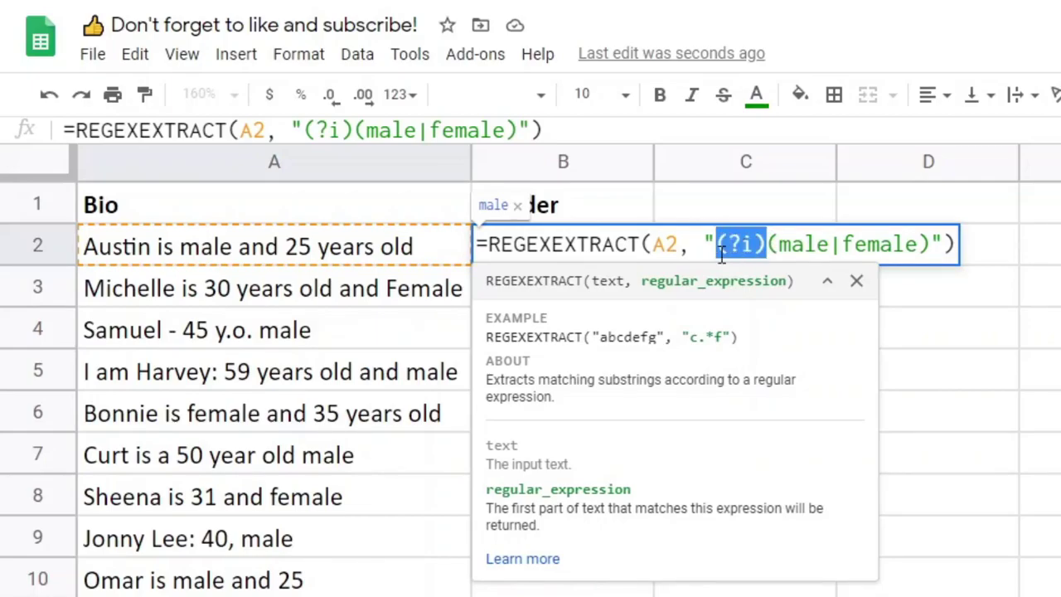
left_click(806, 242)
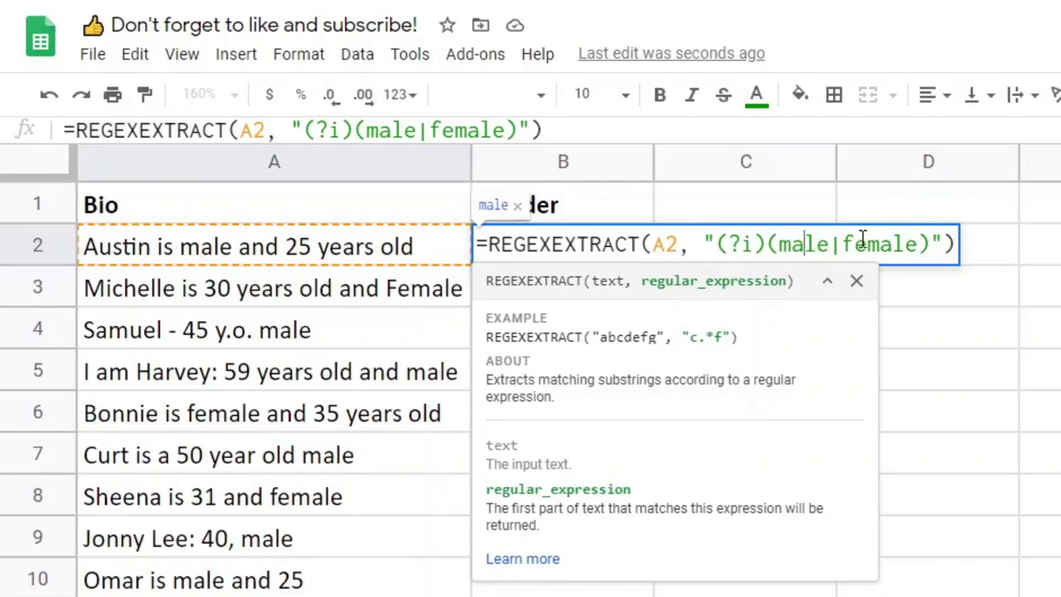
key("Return")
left_click(630, 247)
double_click(653, 264)
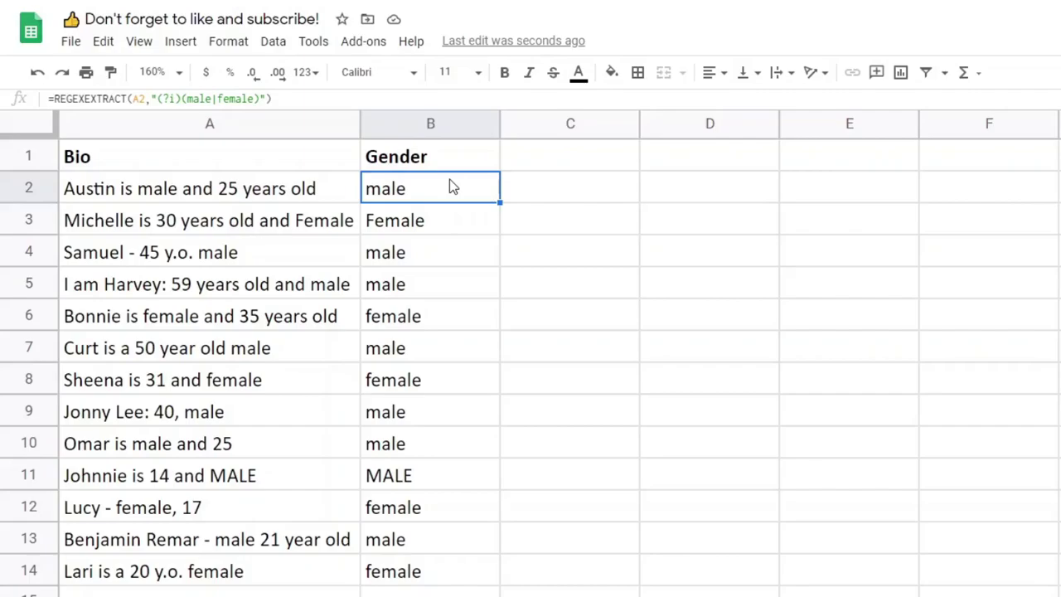
Step: Wrap B2's gender formula in LOWER()
left_click(426, 481)
left_click(420, 572)
left_click(441, 199)
left_click(52, 100)
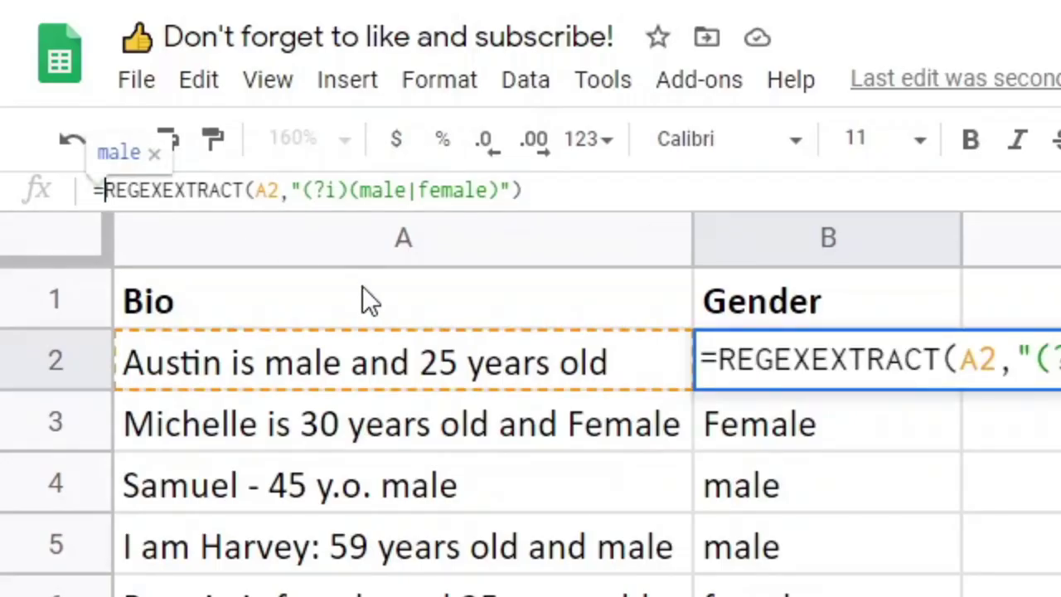
type("LOWER(")
key("End")
type(")")
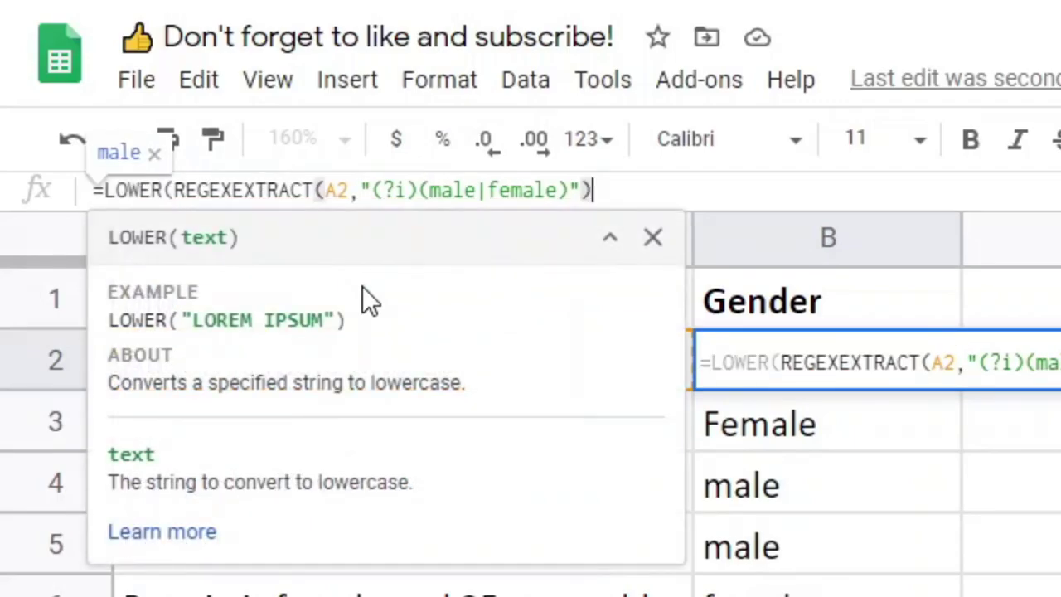
key("Return")
Step: Fill the lowercase formula down to B14 and confirm B3 refers to A3
left_click(833, 381)
left_click_drag(960, 389, 961, 596)
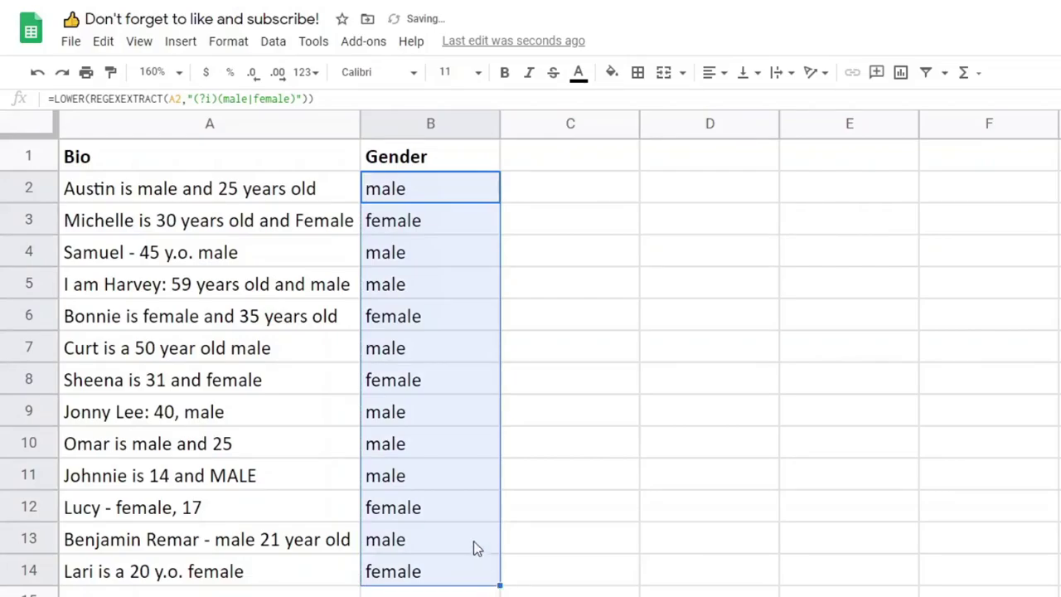
left_click(406, 192)
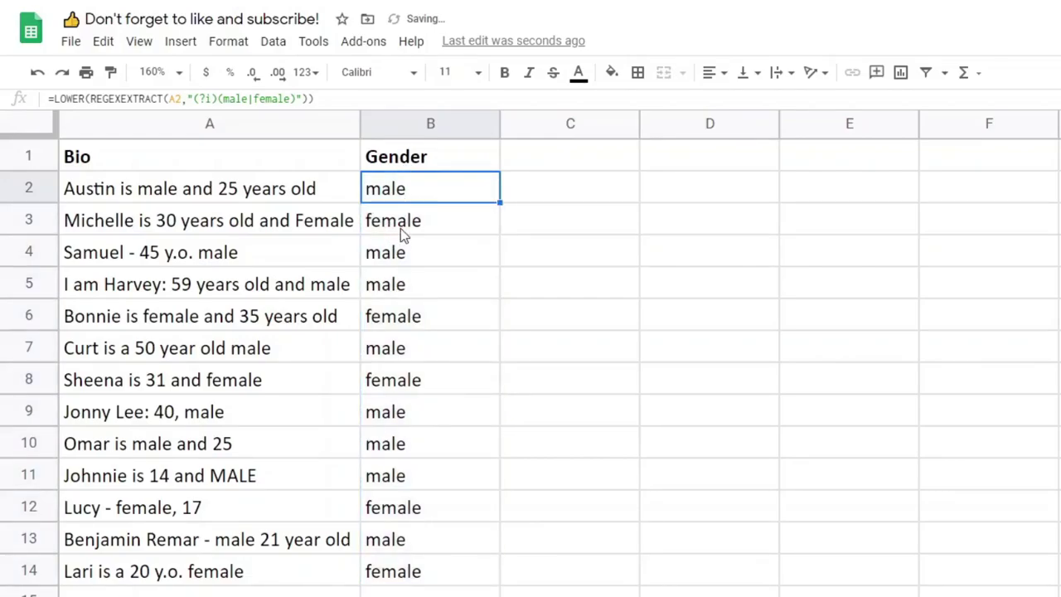
left_click(400, 228)
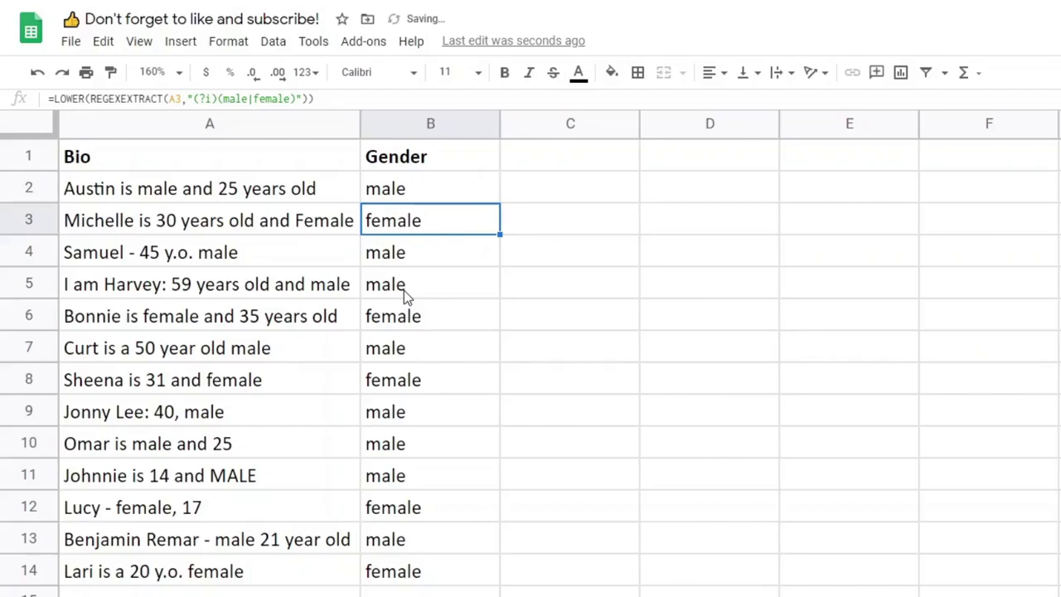
left_click(548, 160)
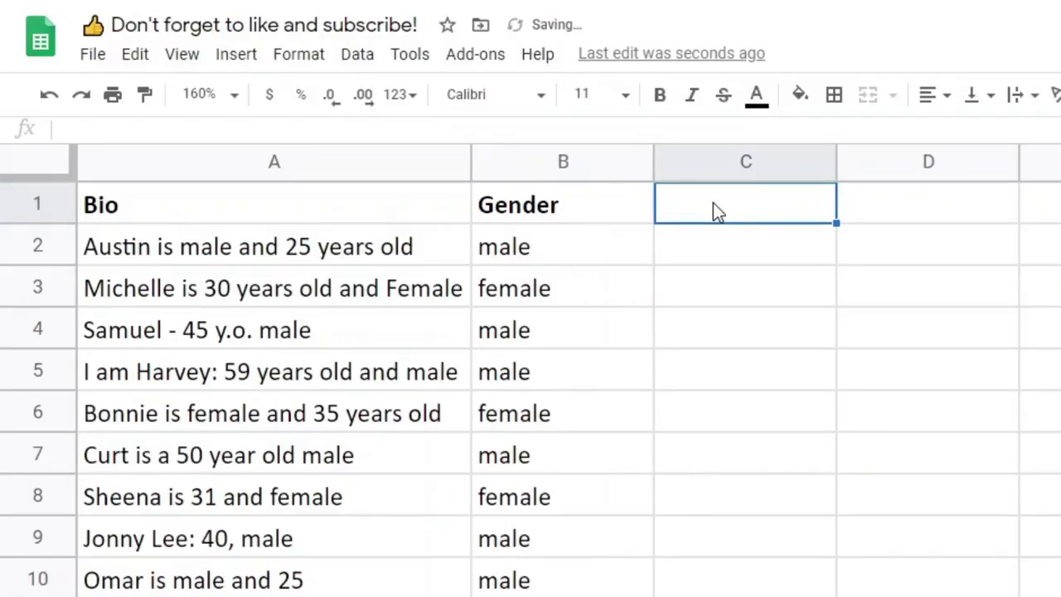
Step: Add a bold 'Age' header in C1
type("Age")
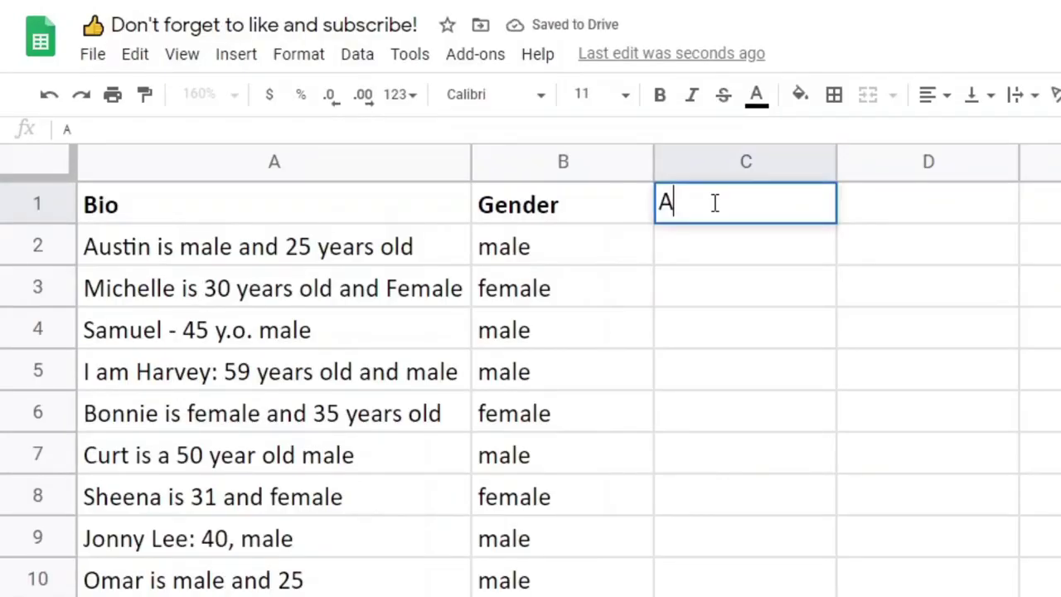
key("Return")
left_click(721, 204)
key("ctrl+b")
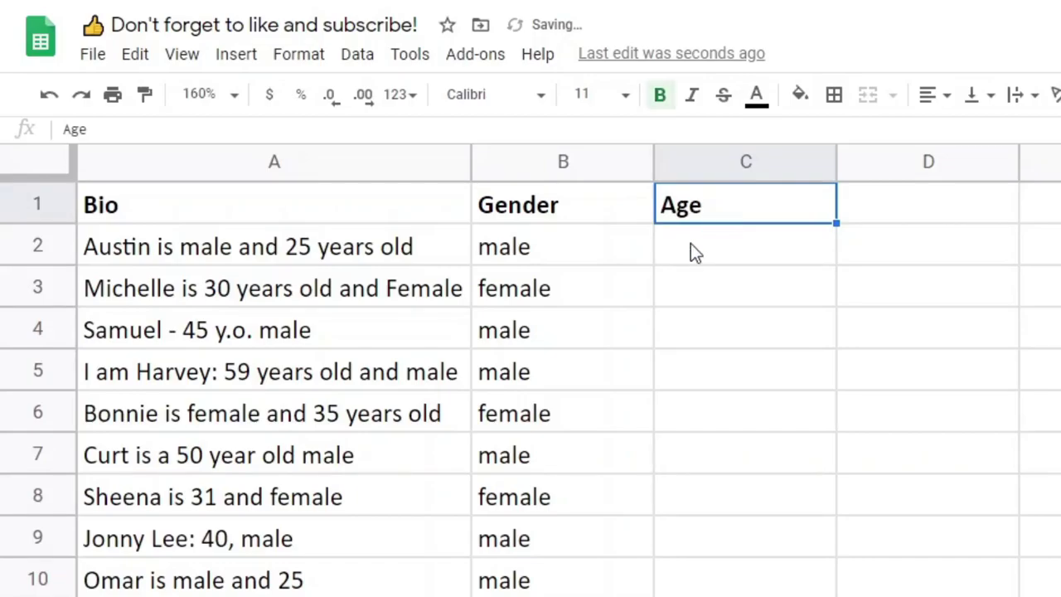
Step: Enter =REGEXEXTRACT(A2,"\d+") in C2 and fill it down column C
left_click(690, 243)
type("=REGEX")
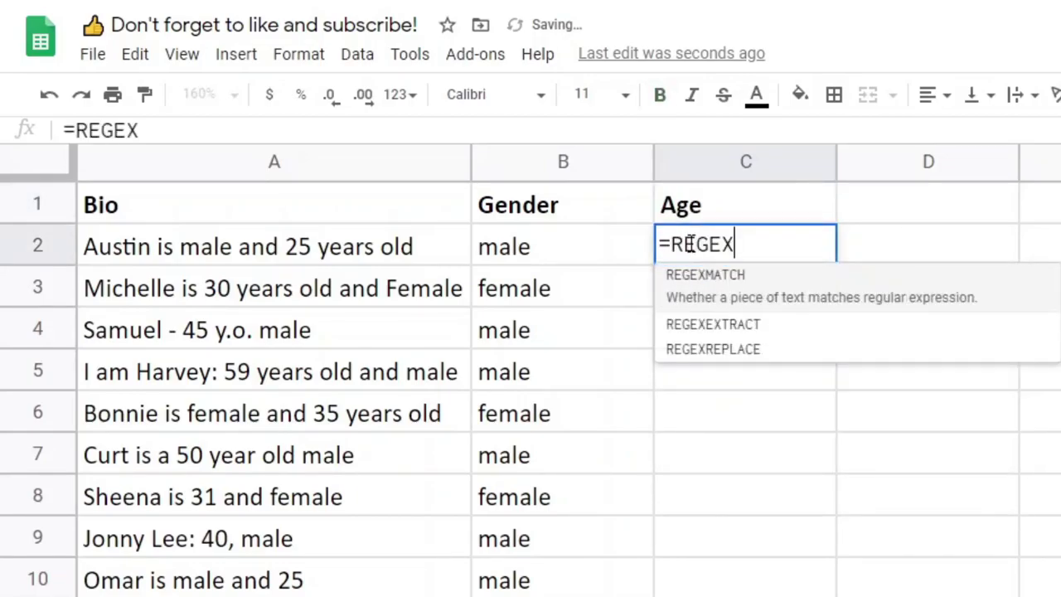
type("EXTRACT(")
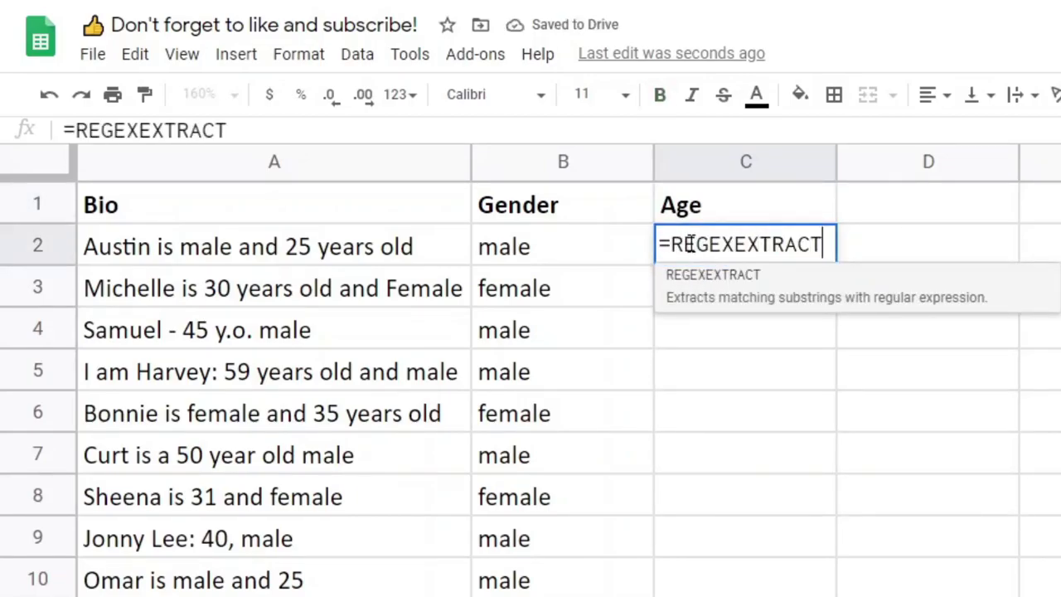
left_click(331, 248)
type(",")
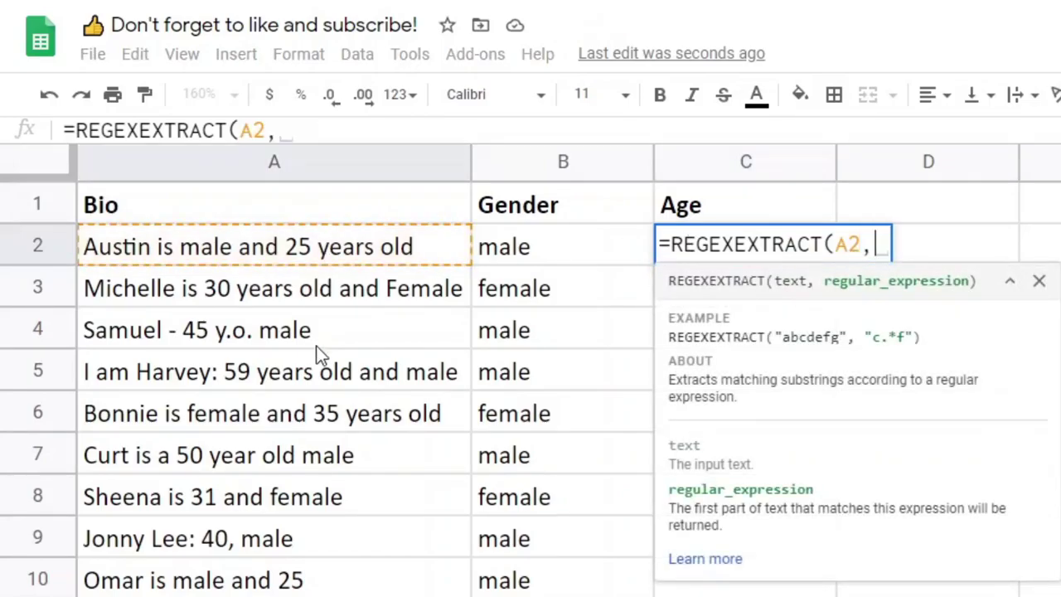
type("\"\\d")
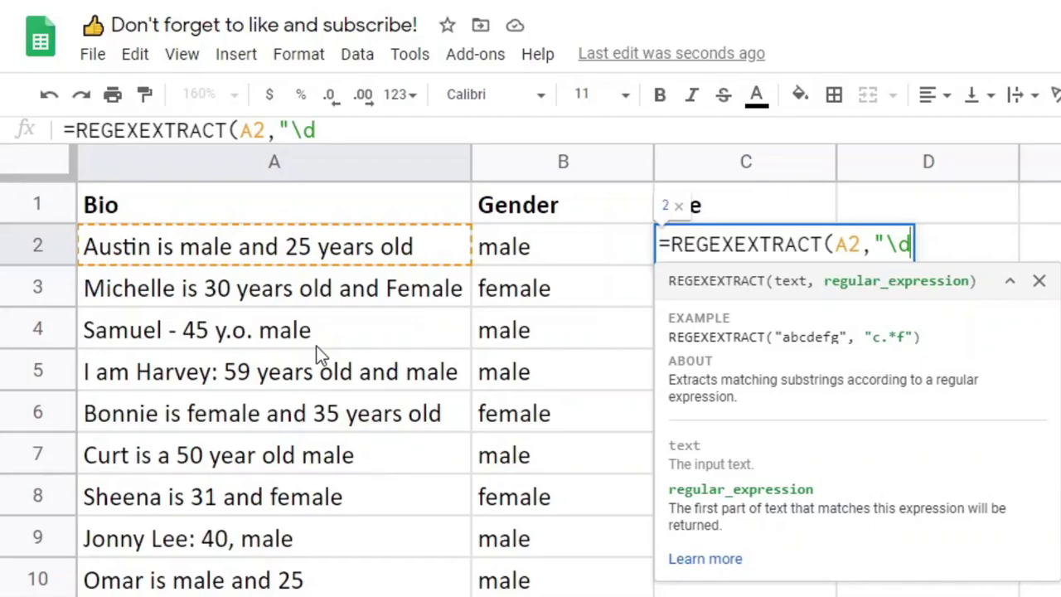
type("+\"")
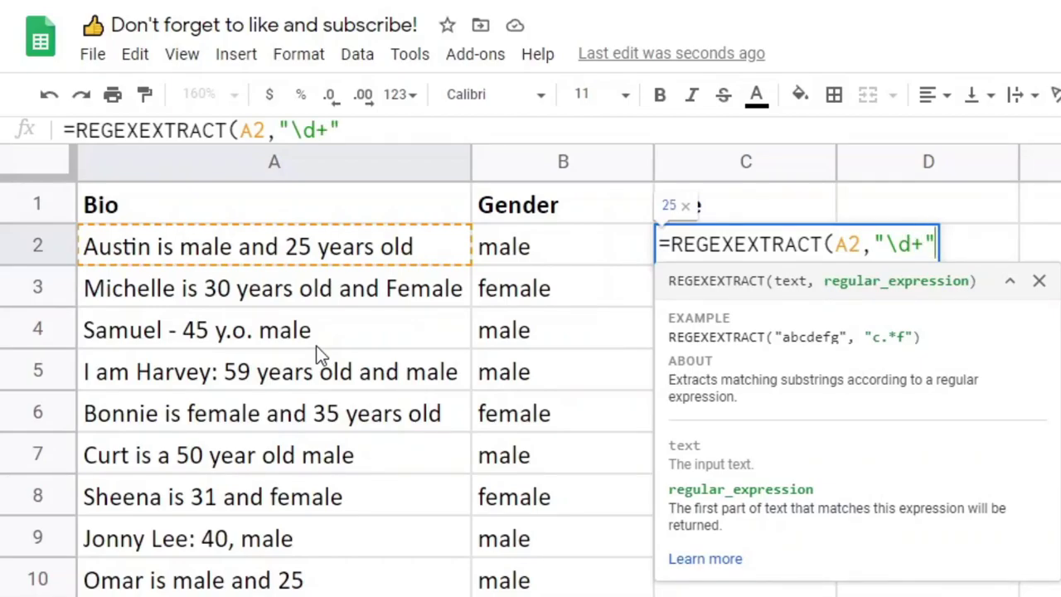
type(",")
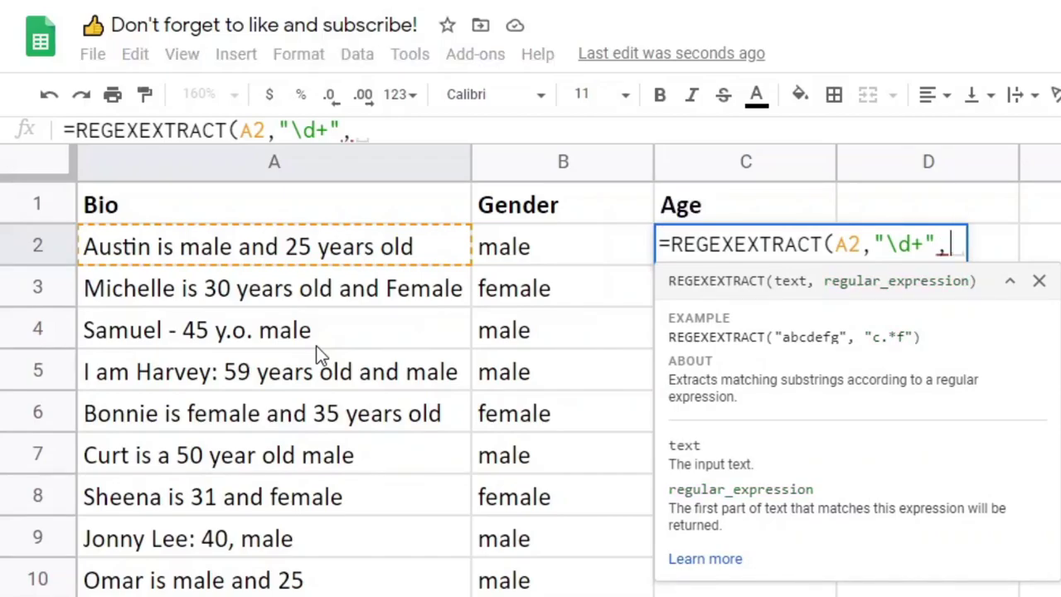
key("BackSpace")
type(")")
key("Return")
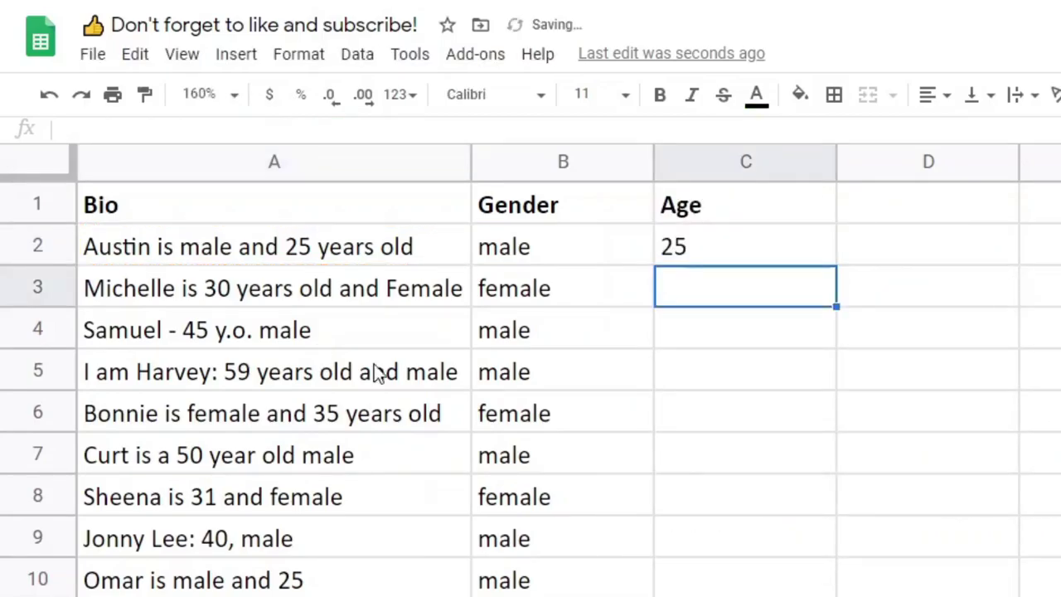
left_click(804, 256)
left_click_drag(835, 265, 820, 593)
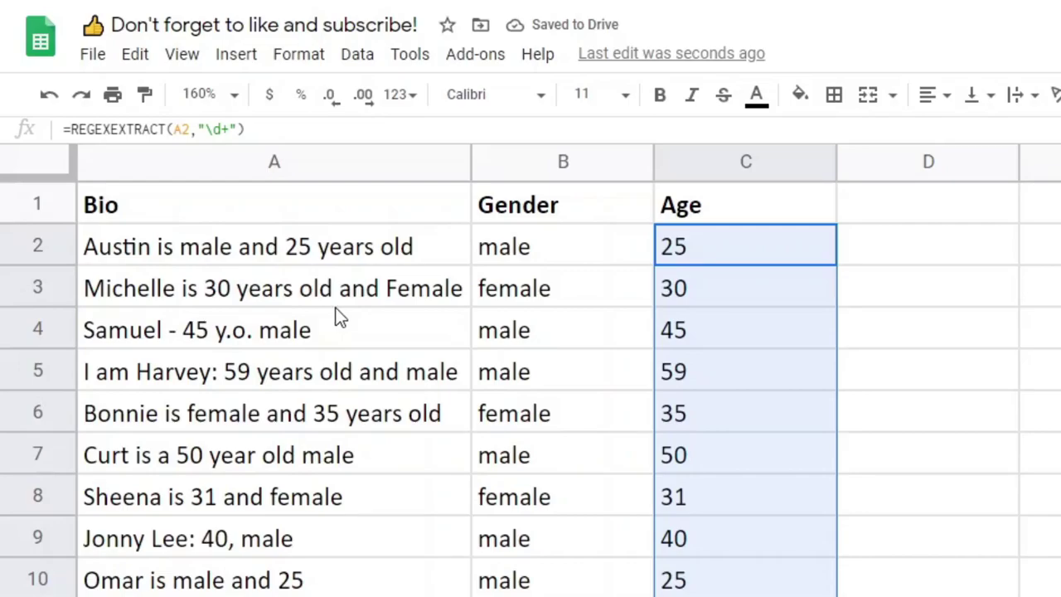
Step: Insert a stray 1 before 'female' in A6's bio, making C6's age read 1
left_click(762, 257)
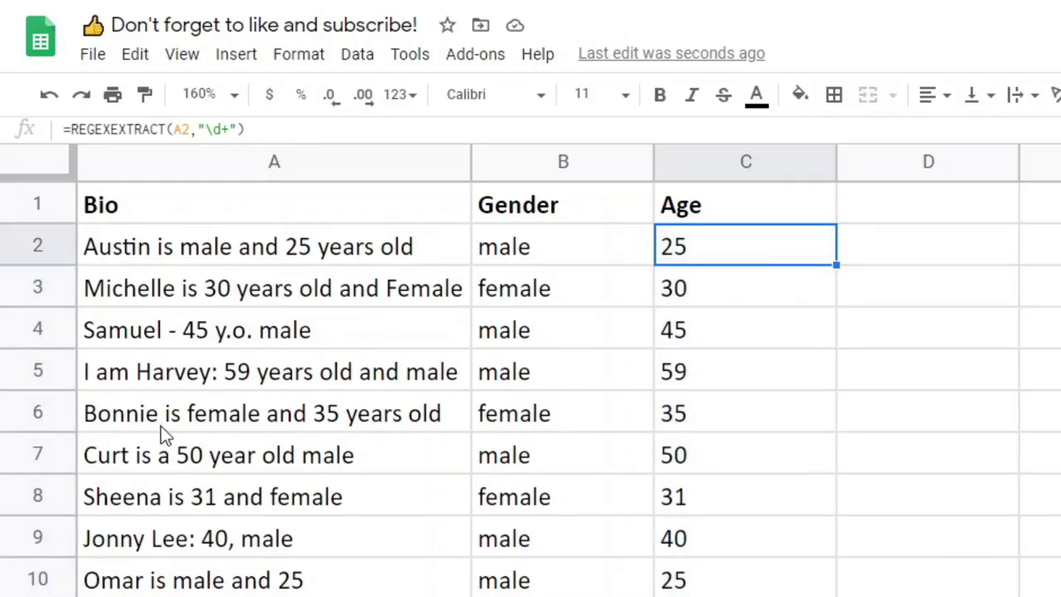
double_click(199, 425)
type("1")
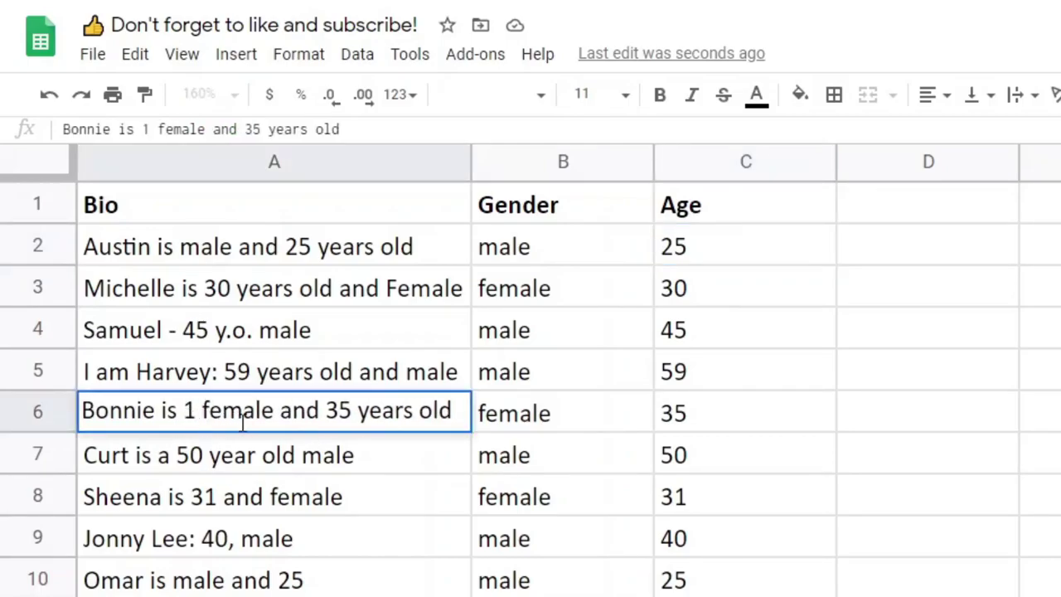
key("Return")
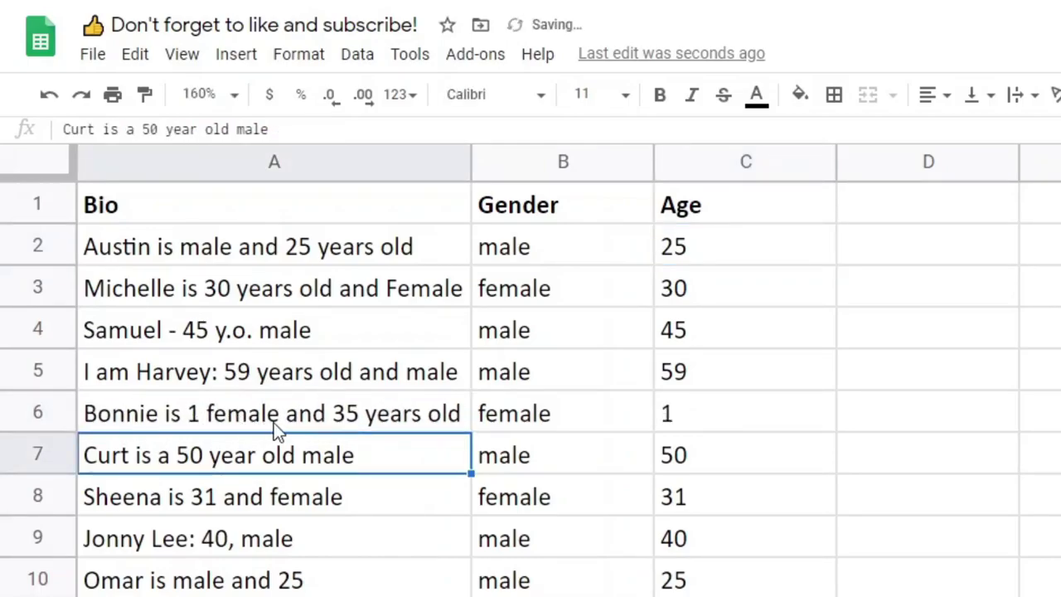
left_click(690, 415)
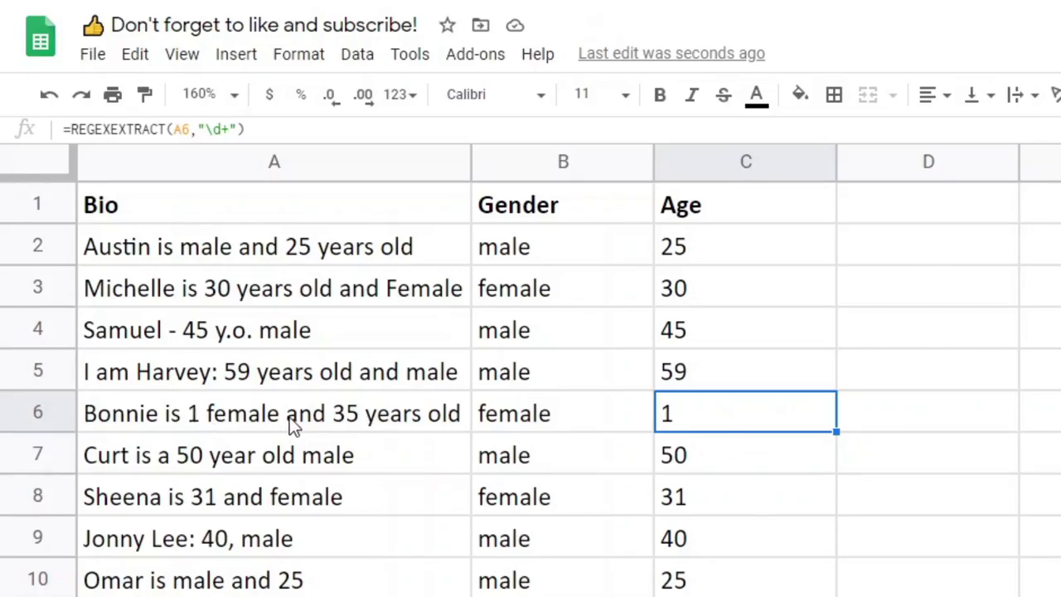
Step: Change the age pattern to "\d{2,}" and paste it down column C so C6 shows 35
left_click(763, 281)
left_click(770, 258)
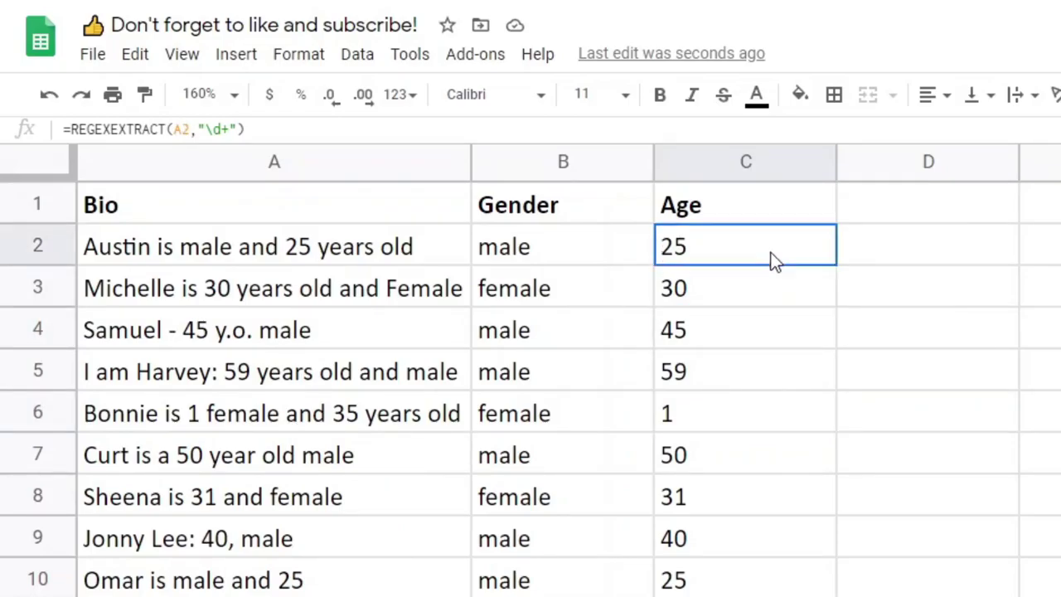
double_click(788, 248)
double_click(915, 246)
type("{2,}")
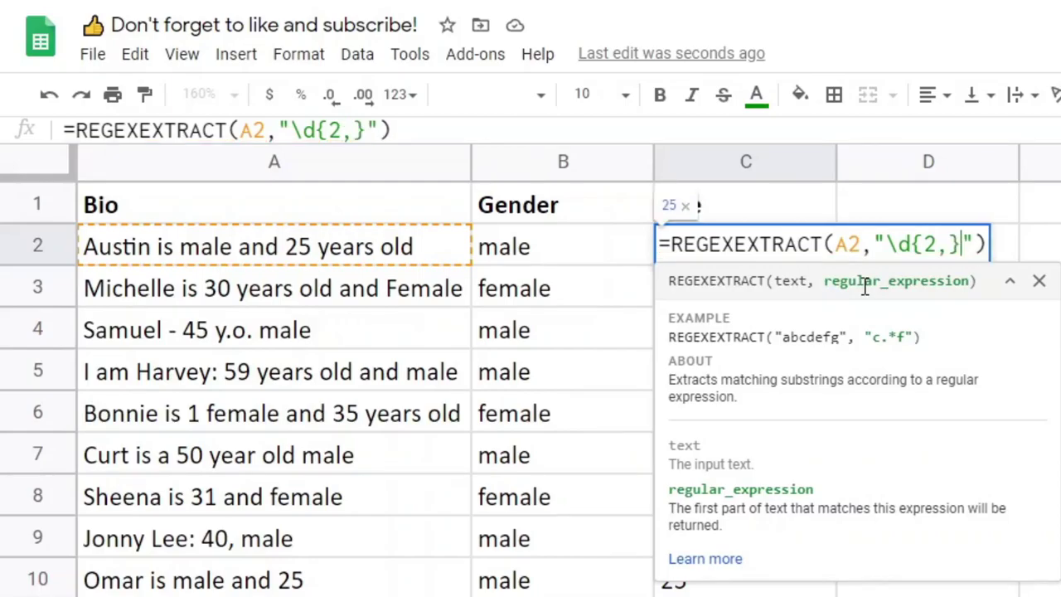
key("Return")
key("Up")
key("ctrl+shift+Down")
key("ctrl+v")
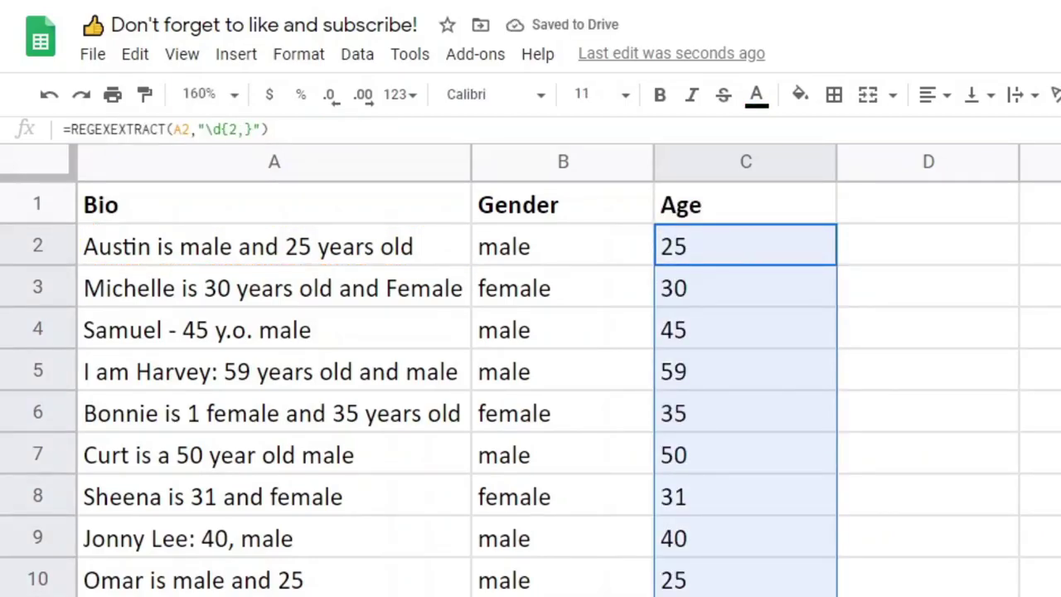
key("ctrl+Down")
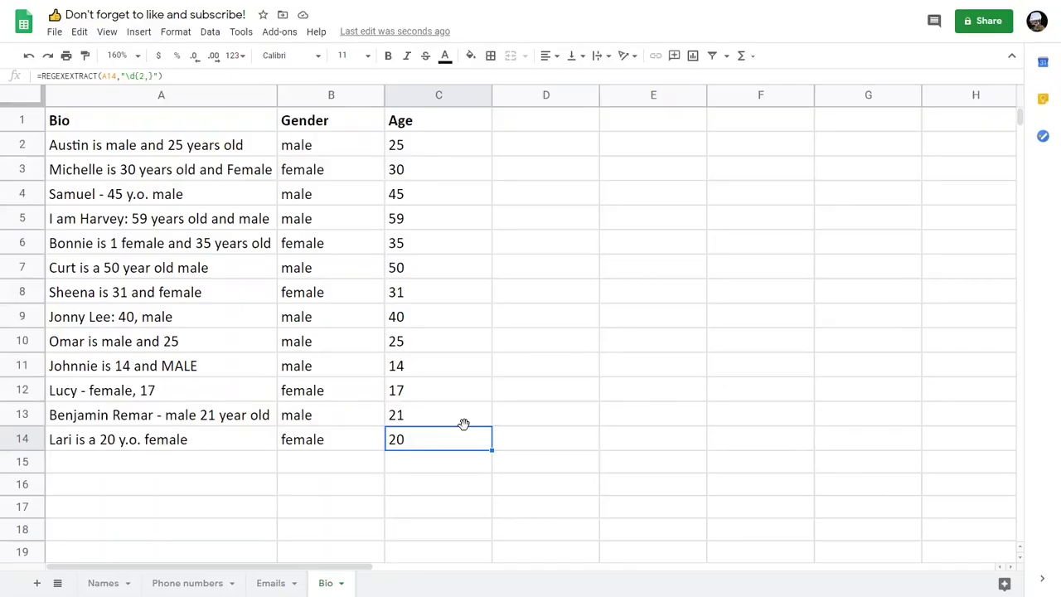